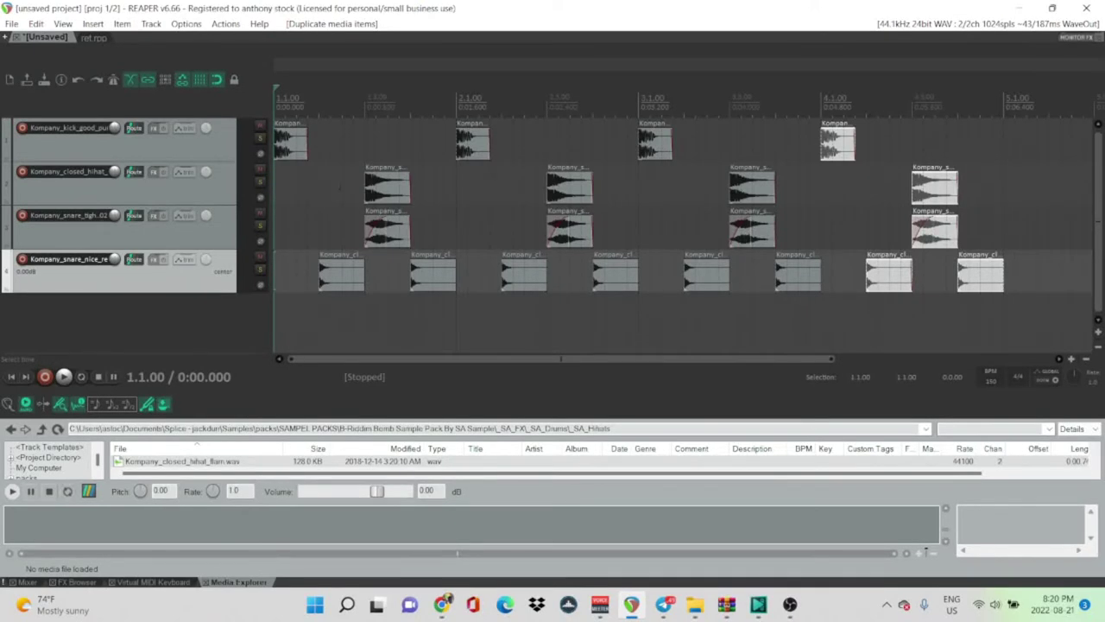
{"action": "key", "text": "space"}
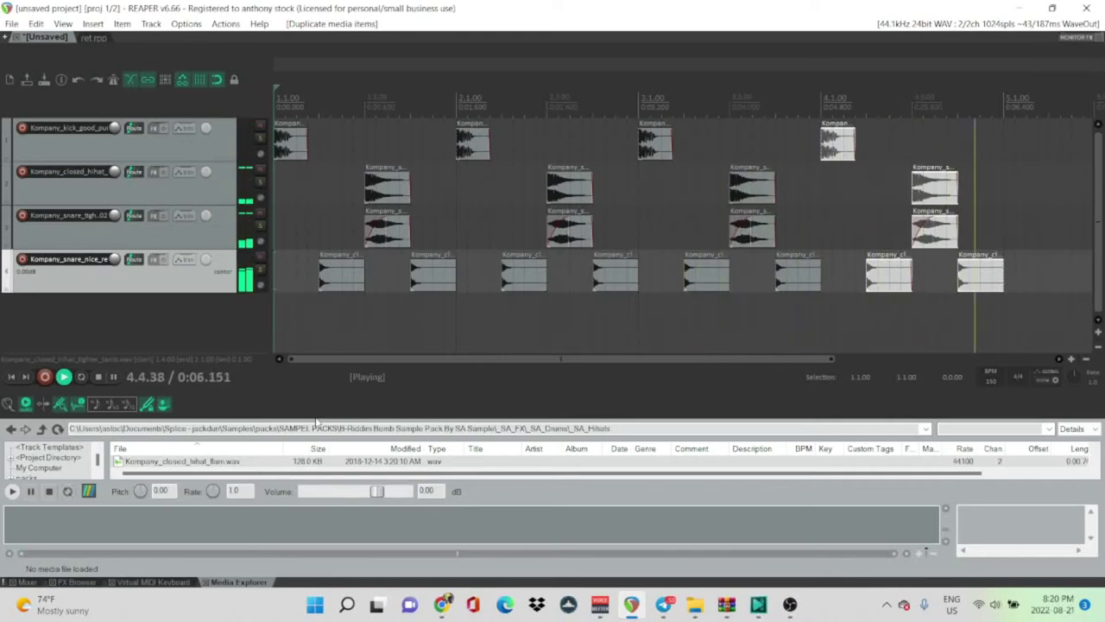
{"action": "key", "text": "space"}
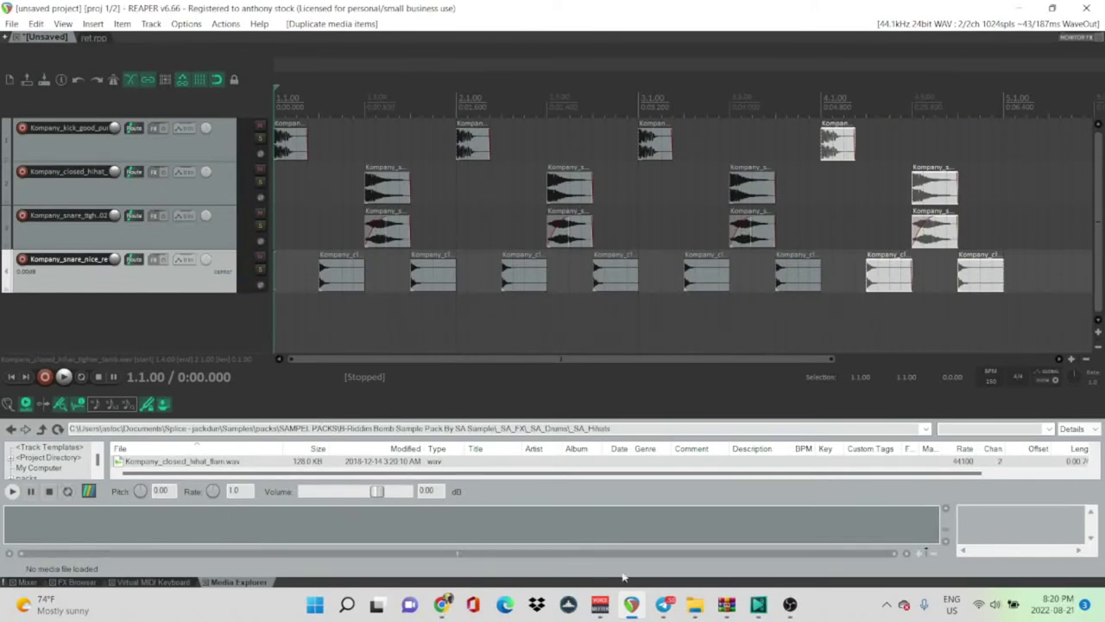
{"action": "left_click", "coordinate": [790, 605]}
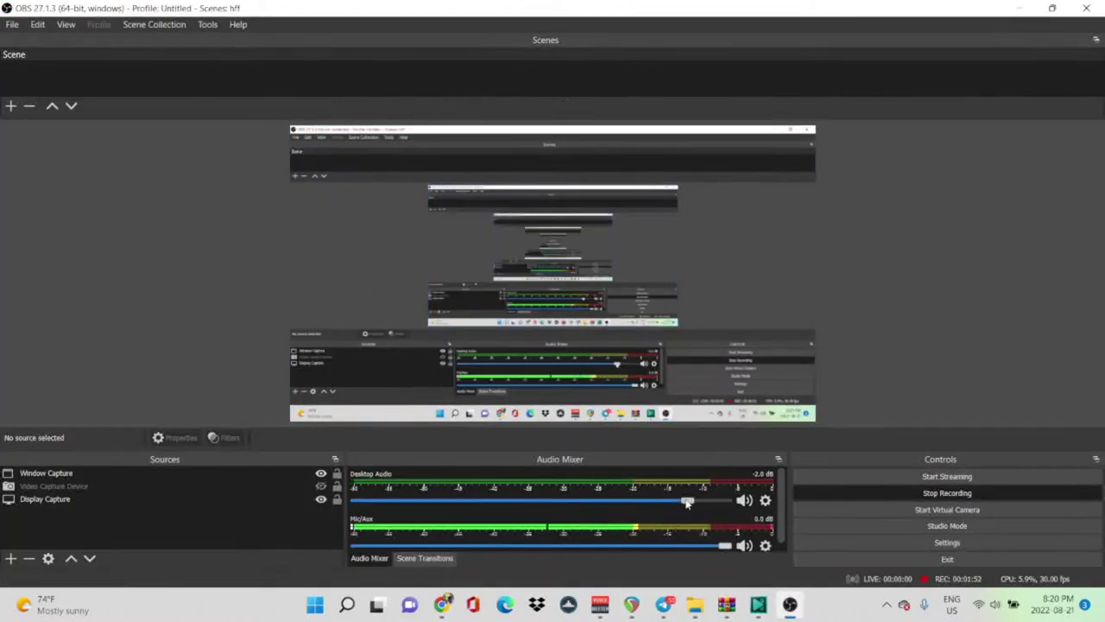
{"action": "left_click_drag", "start_coordinate": [689, 501], "coordinate": [635, 503]}
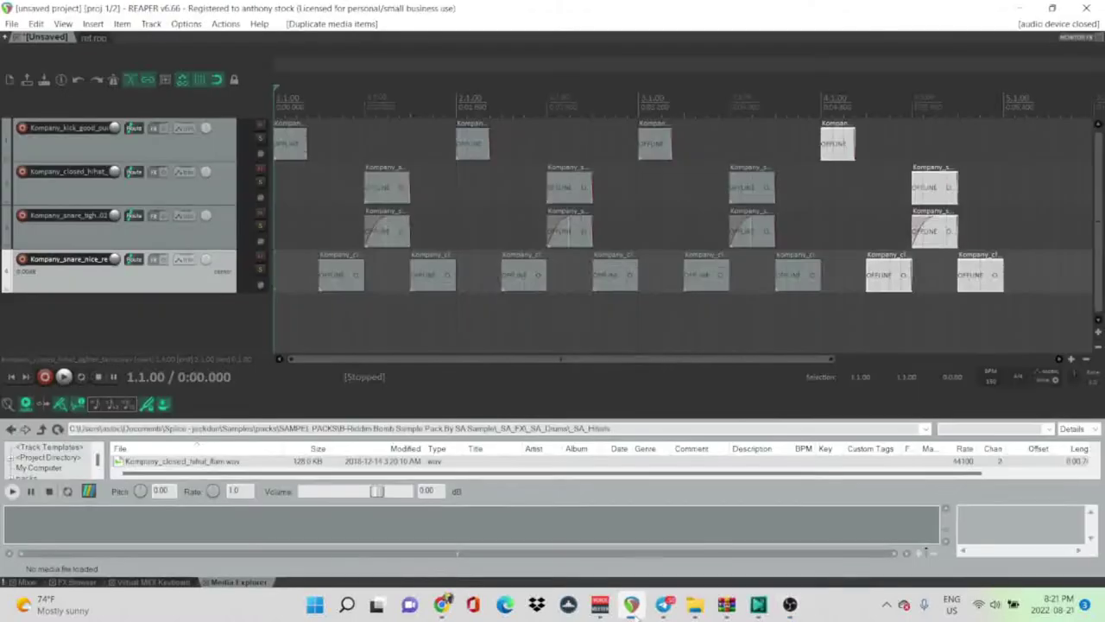
{"action": "left_click", "coordinate": [632, 605]}
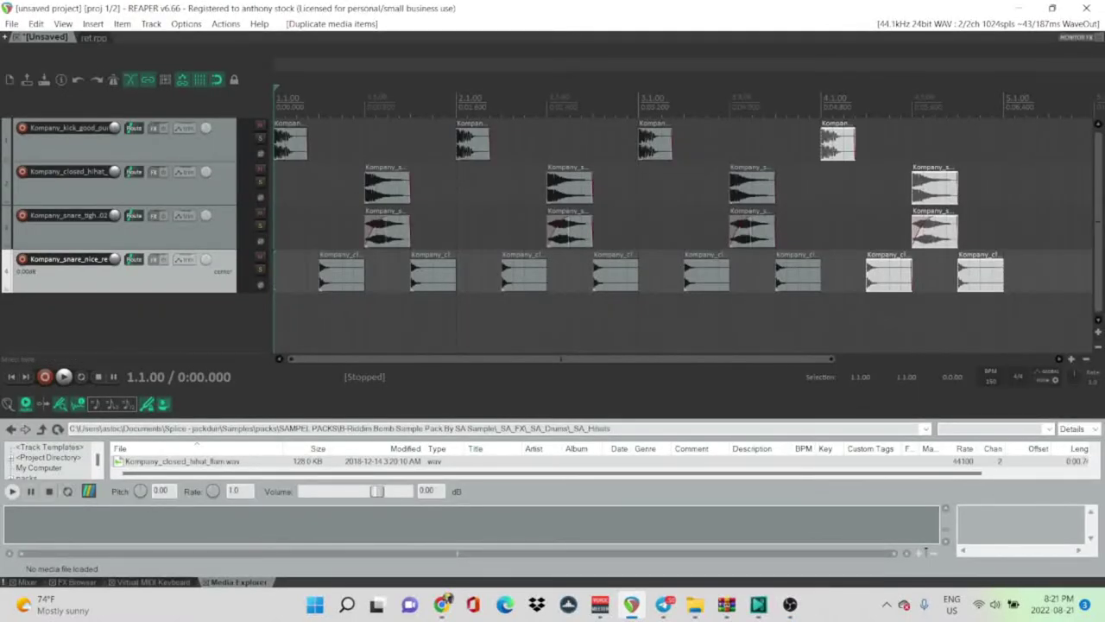
Zoom into the first bar, then back out to the full four-bar drum pattern and scroll below the tracks
{"action": "scroll", "coordinate": [374, 224], "scroll_direction": "up", "scroll_amount": 2}
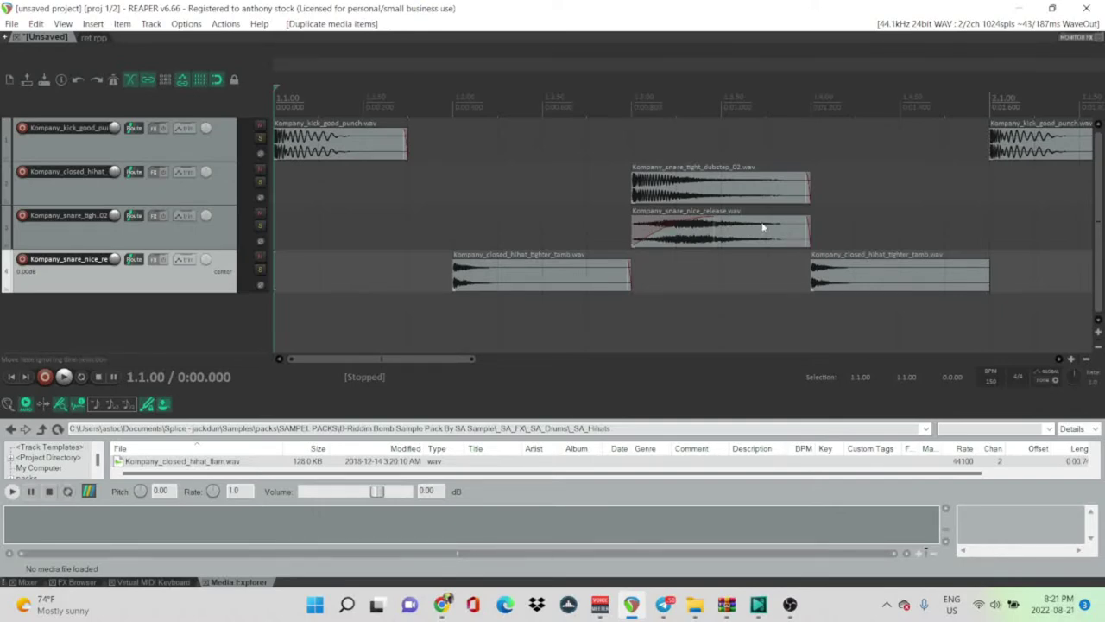
{"action": "scroll", "coordinate": [762, 228], "scroll_direction": "down", "scroll_amount": 4}
{"action": "key", "text": "ctrl+d"}
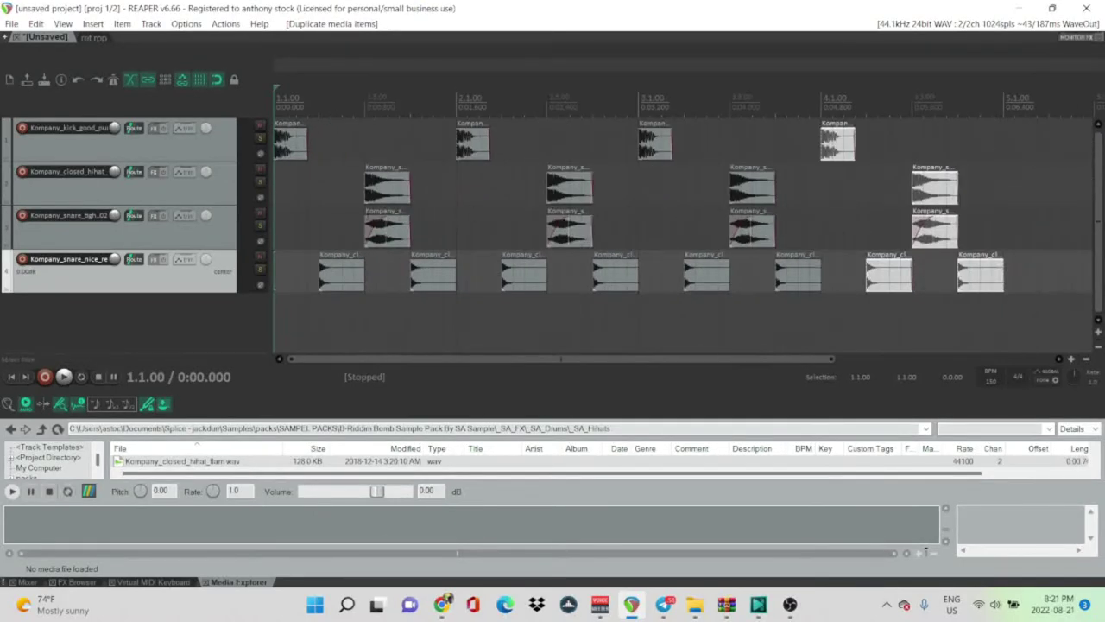
{"action": "scroll", "coordinate": [685, 207], "scroll_direction": "down", "scroll_amount": 2}
Insert a new virtual instrument track running Serum below the drum tracks
{"action": "right_click", "coordinate": [177, 304]}
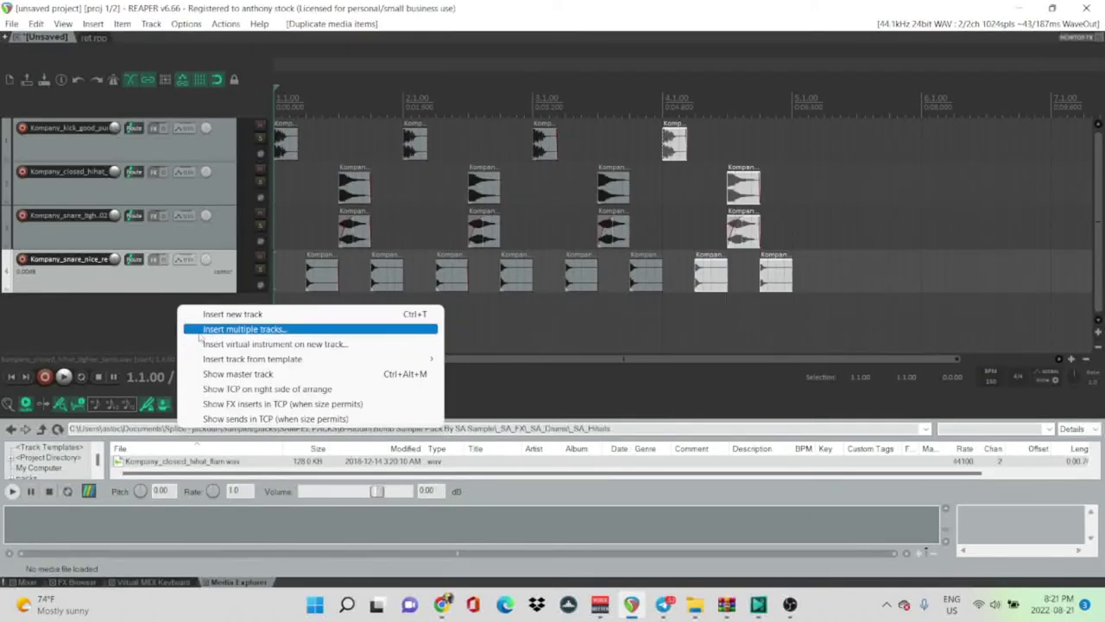
{"action": "left_click", "coordinate": [226, 346]}
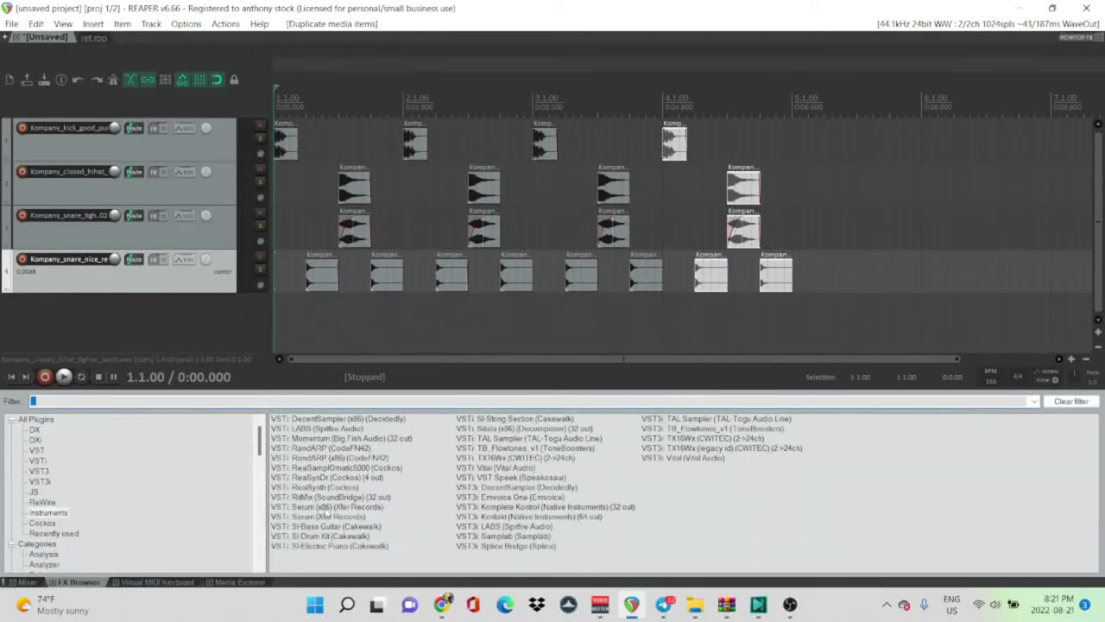
{"action": "double_click", "coordinate": [318, 517]}
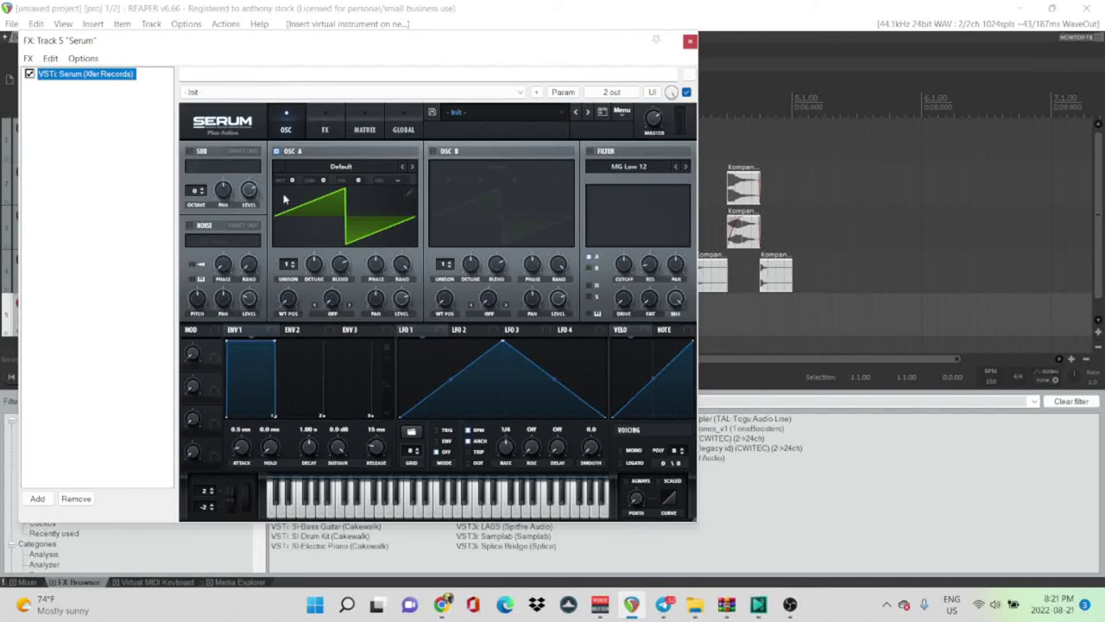
Load the fat bass.RfxChain effect chain onto the Serum track
{"action": "left_click_drag", "start_coordinate": [343, 49], "coordinate": [569, 46]}
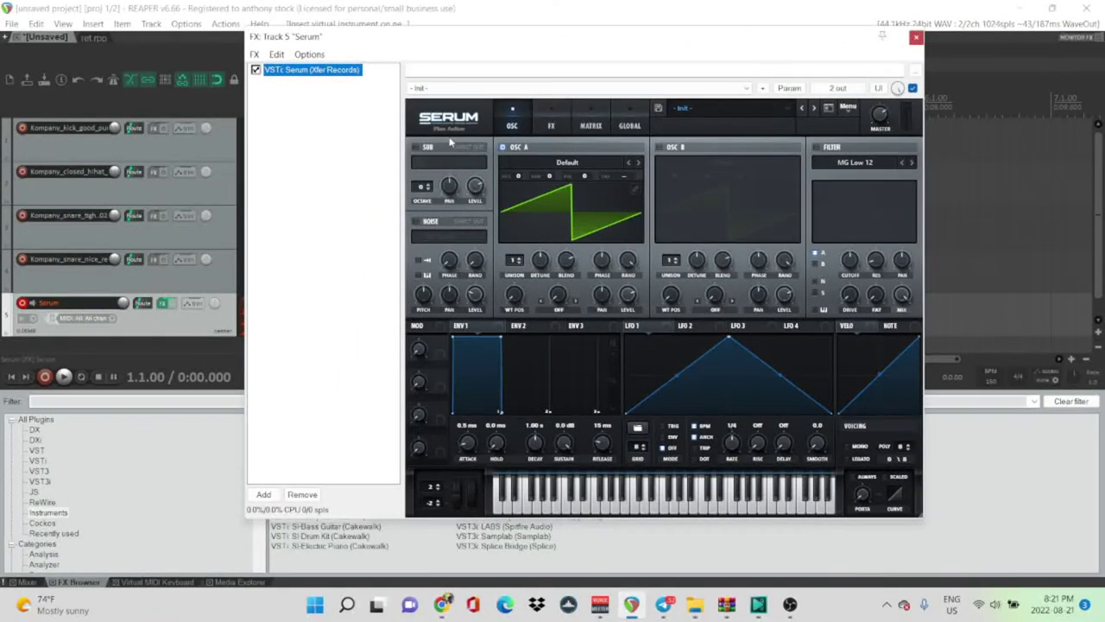
{"action": "left_click", "coordinate": [255, 55]}
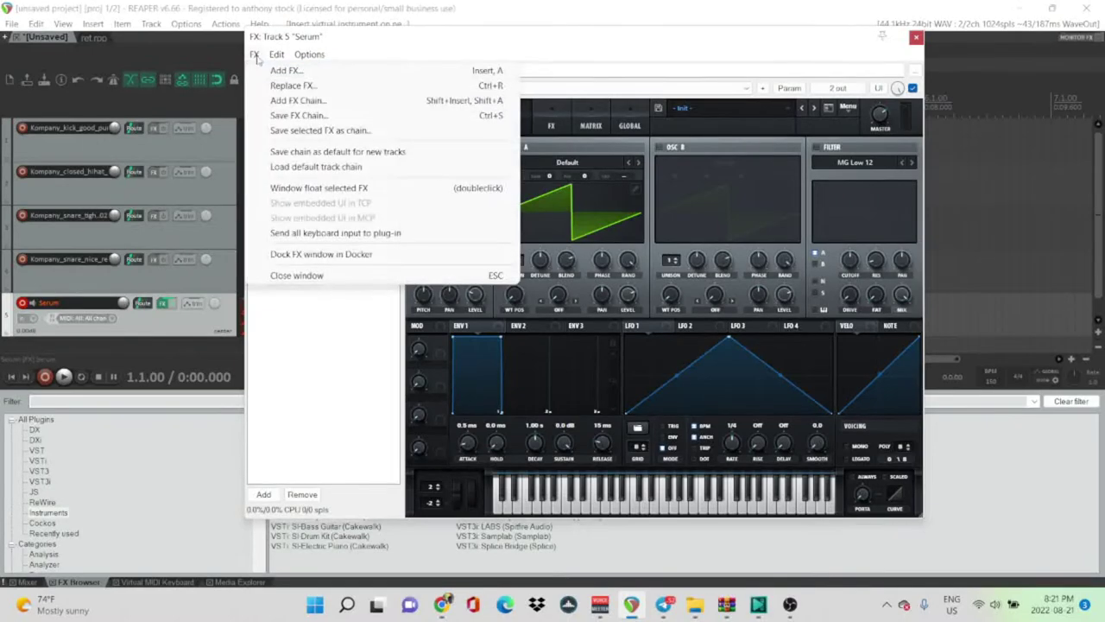
{"action": "left_click", "coordinate": [298, 100]}
{"action": "double_click", "coordinate": [540, 177]}
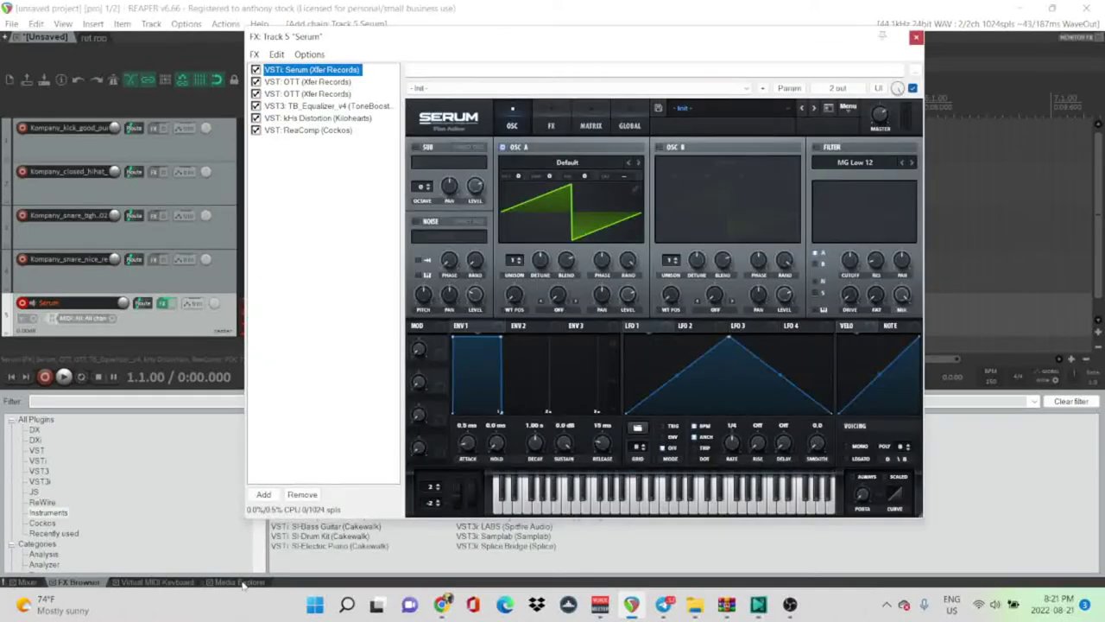
Open the Virtual MIDI Keyboard and play a test note through Serum
{"action": "left_click", "coordinate": [243, 584]}
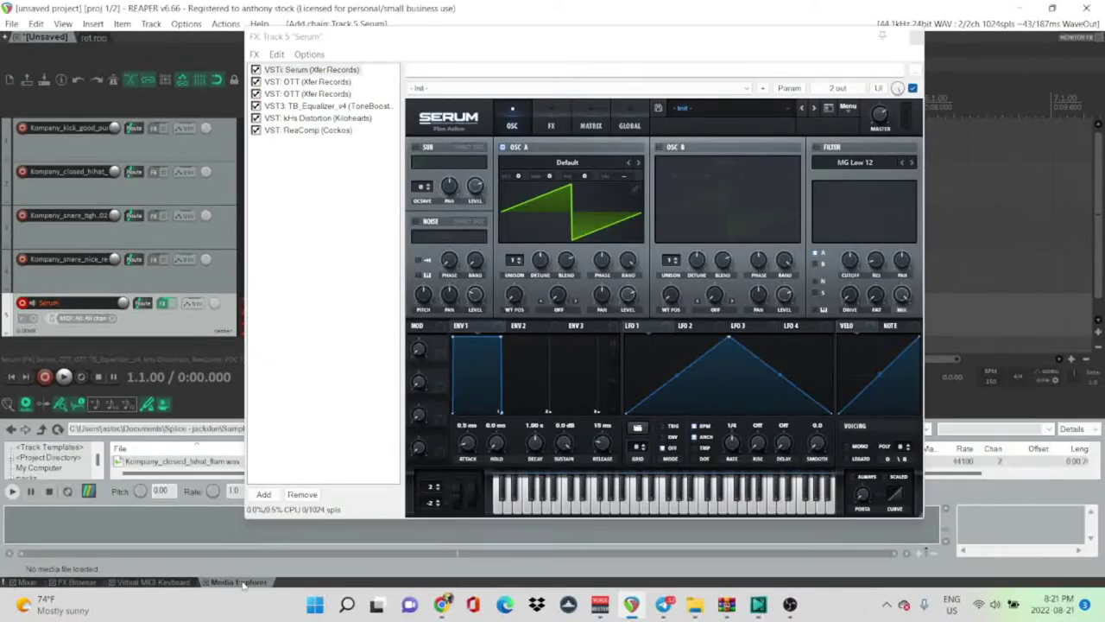
{"action": "key", "text": "m"}
{"action": "left_click", "coordinate": [171, 583]}
{"action": "key", "text": "m"}
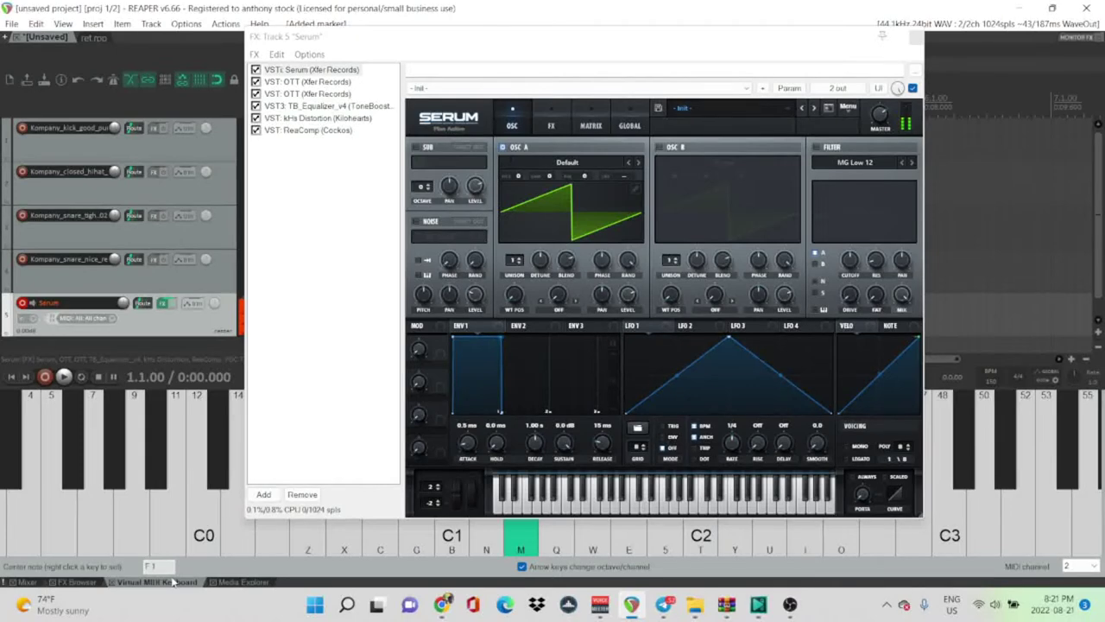
Load the Amber wavetable into Serum's oscillator A
{"action": "left_click", "coordinate": [539, 160]}
{"action": "mouse_move", "coordinate": [543, 194]}
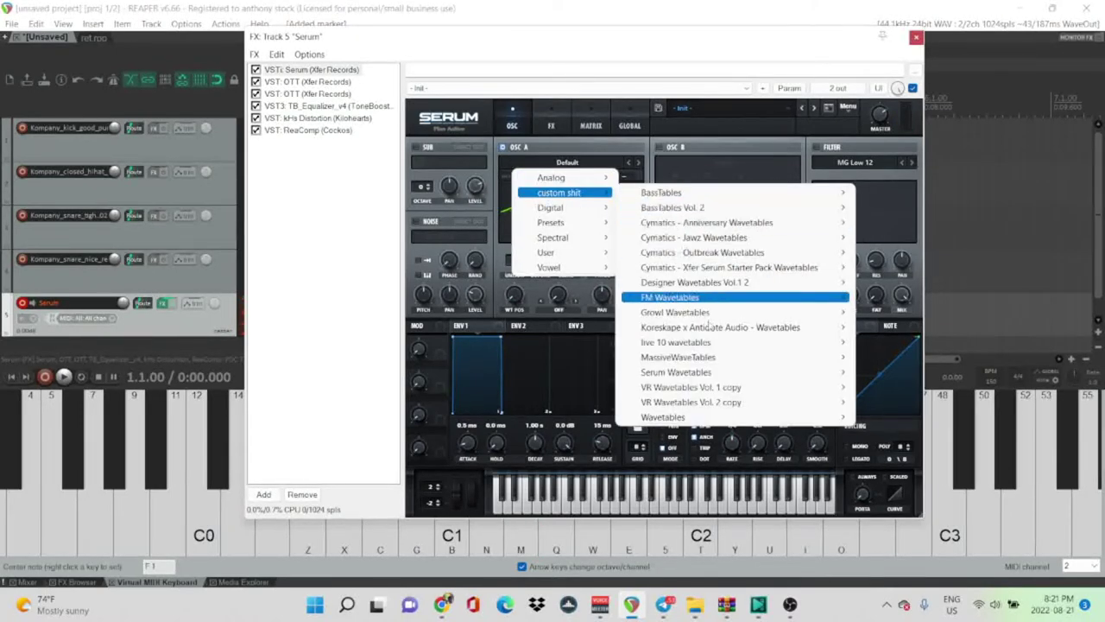
{"action": "mouse_move", "coordinate": [704, 343]}
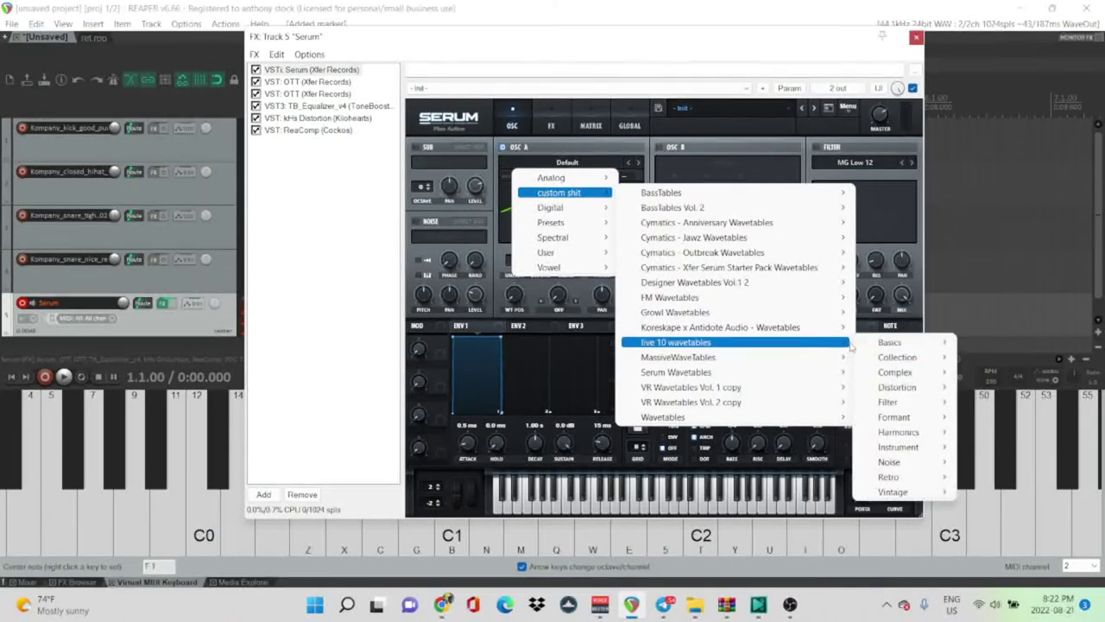
{"action": "mouse_move", "coordinate": [885, 358]}
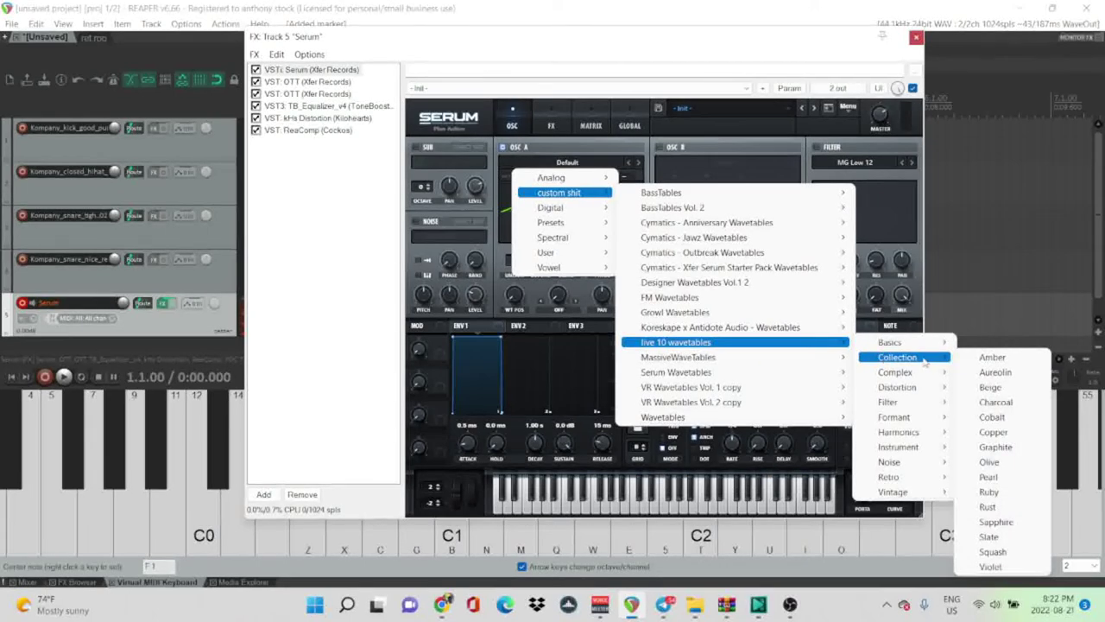
{"action": "left_click", "coordinate": [993, 357]}
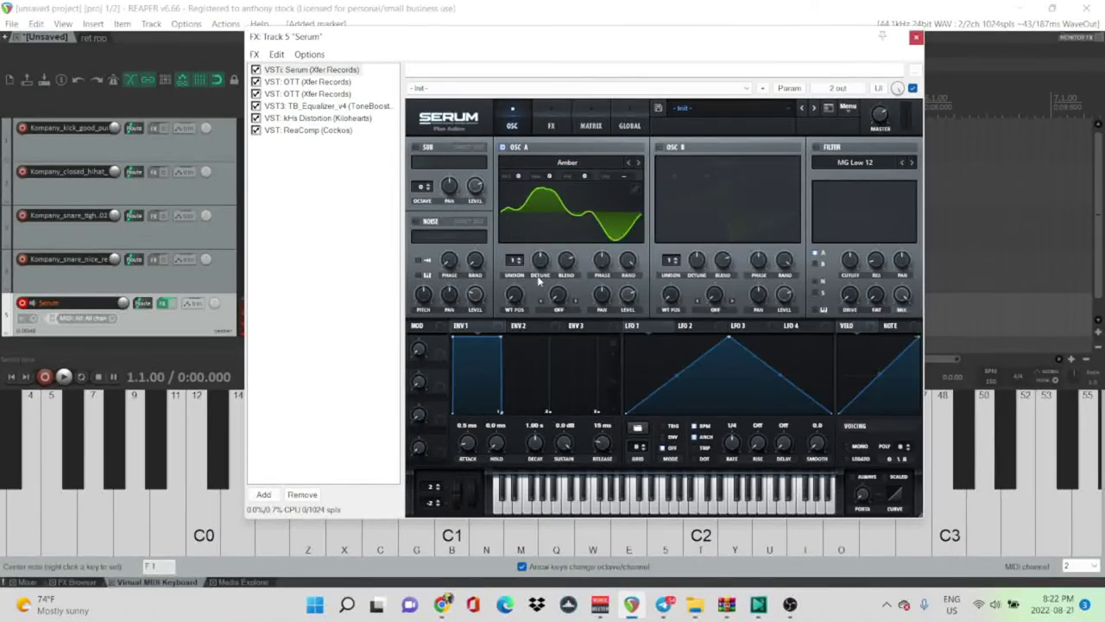
Bend LFO 1's rising segment convex and set oscillator A's wavetable position to 59
{"action": "left_click_drag", "start_coordinate": [516, 296], "coordinate": [514, 259]}
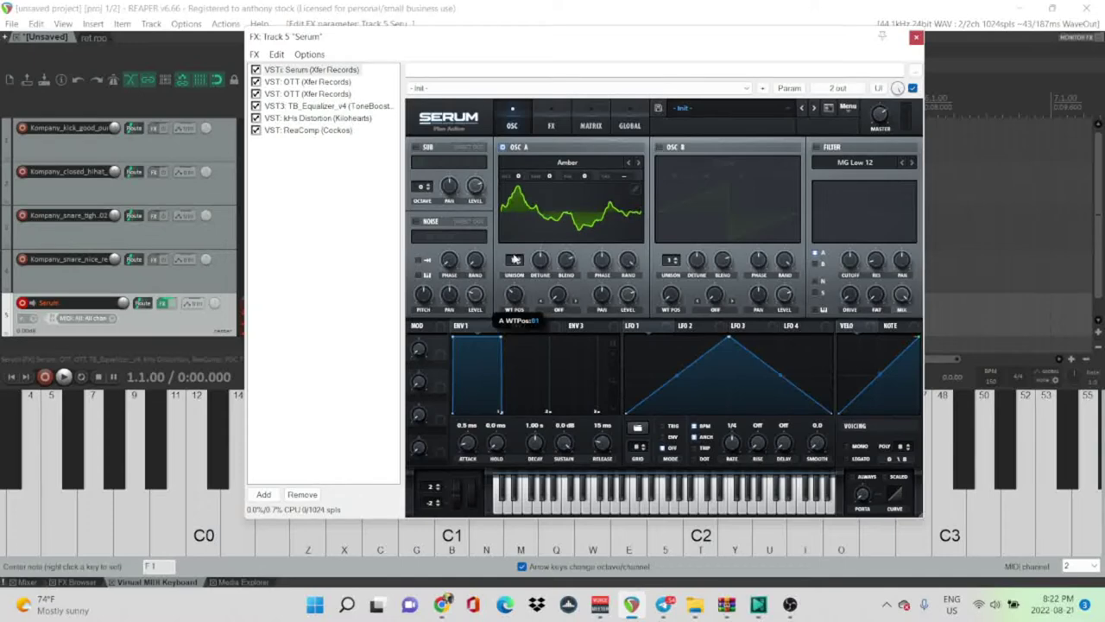
{"action": "left_click_drag", "start_coordinate": [680, 374], "coordinate": [680, 361]}
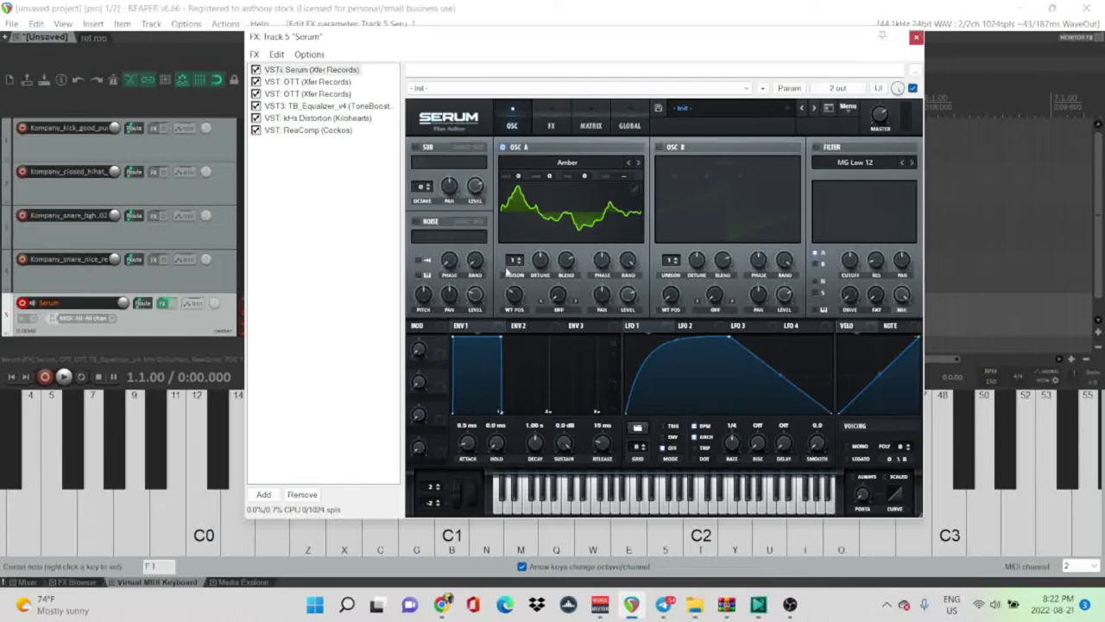
{"action": "key", "text": "m"}
{"action": "mouse_move", "coordinate": [516, 300]}
{"action": "left_mouse_down"}
{"action": "mouse_move", "coordinate": [521, 275]}
{"action": "mouse_move", "coordinate": [507, 295]}
{"action": "left_mouse_up"}
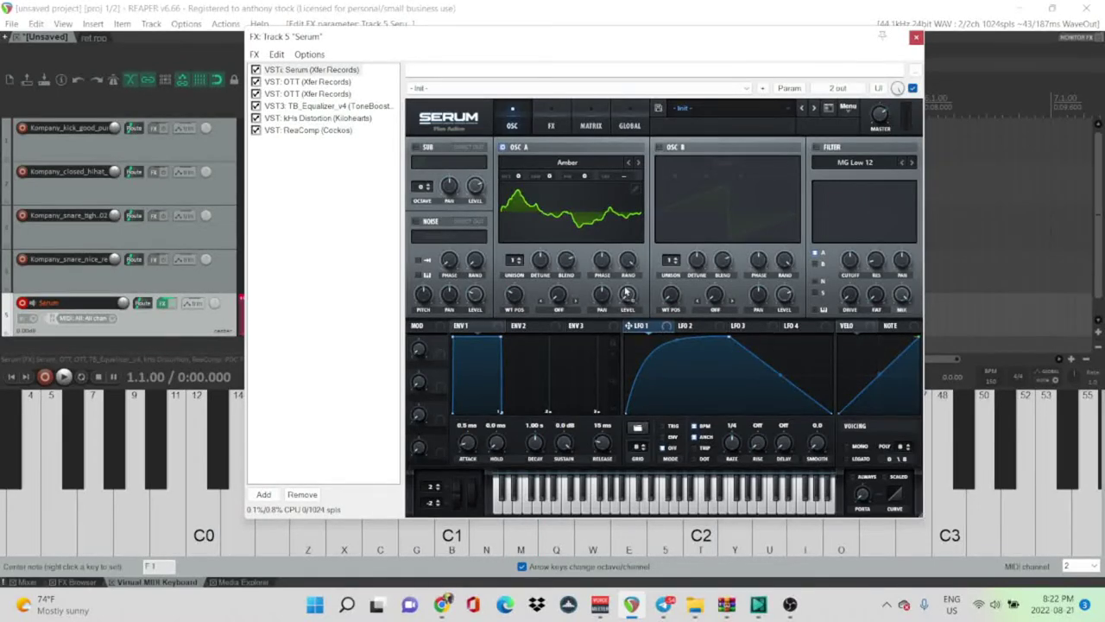
Route LFO 1 to oscillator A's level, audition the wobble, and switch on oscillator B
{"action": "left_click_drag", "start_coordinate": [629, 325], "coordinate": [628, 292]}
{"action": "key", "text": "m"}
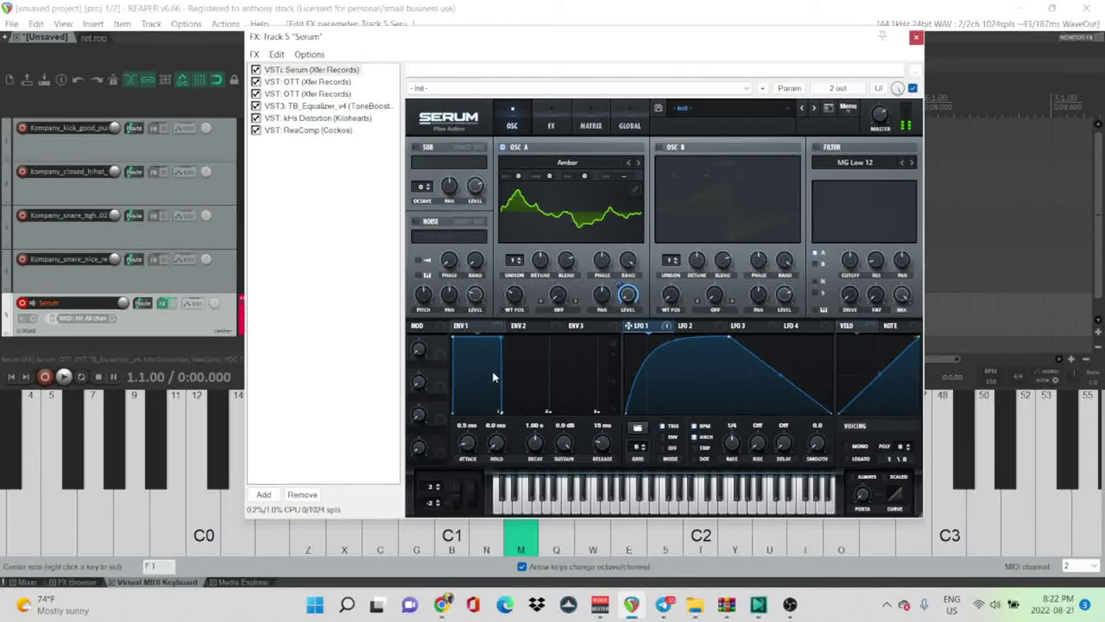
{"action": "left_click", "coordinate": [659, 148]}
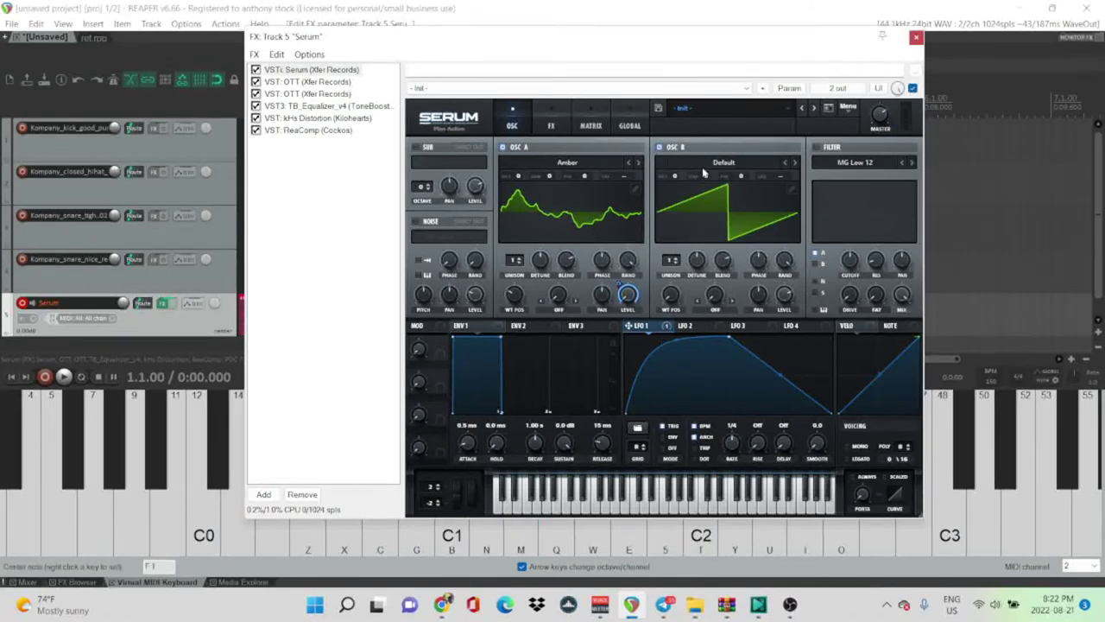
Load the Distortion > Brutal Metal wavetable into oscillator B
{"action": "left_click", "coordinate": [704, 172]}
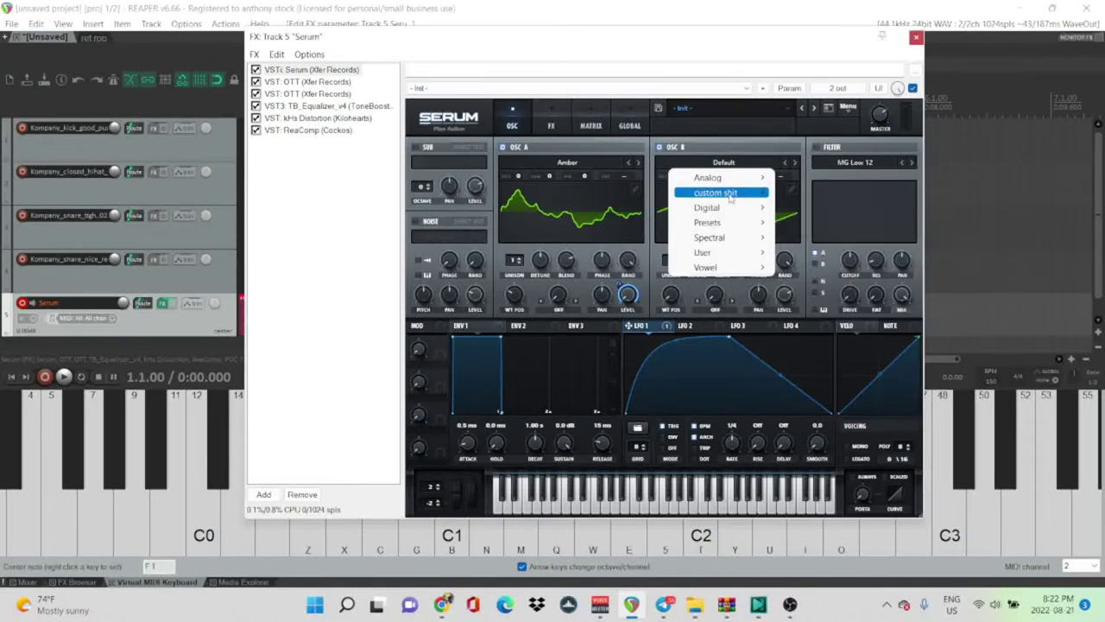
{"action": "mouse_move", "coordinate": [730, 196]}
{"action": "mouse_move", "coordinate": [881, 361]}
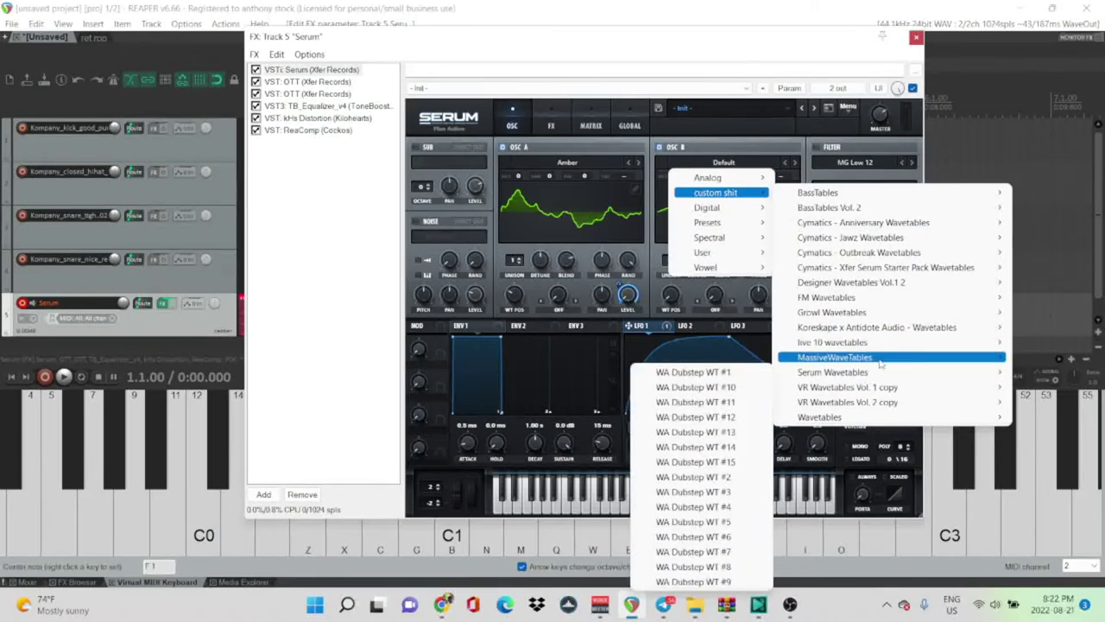
{"action": "mouse_move", "coordinate": [851, 344]}
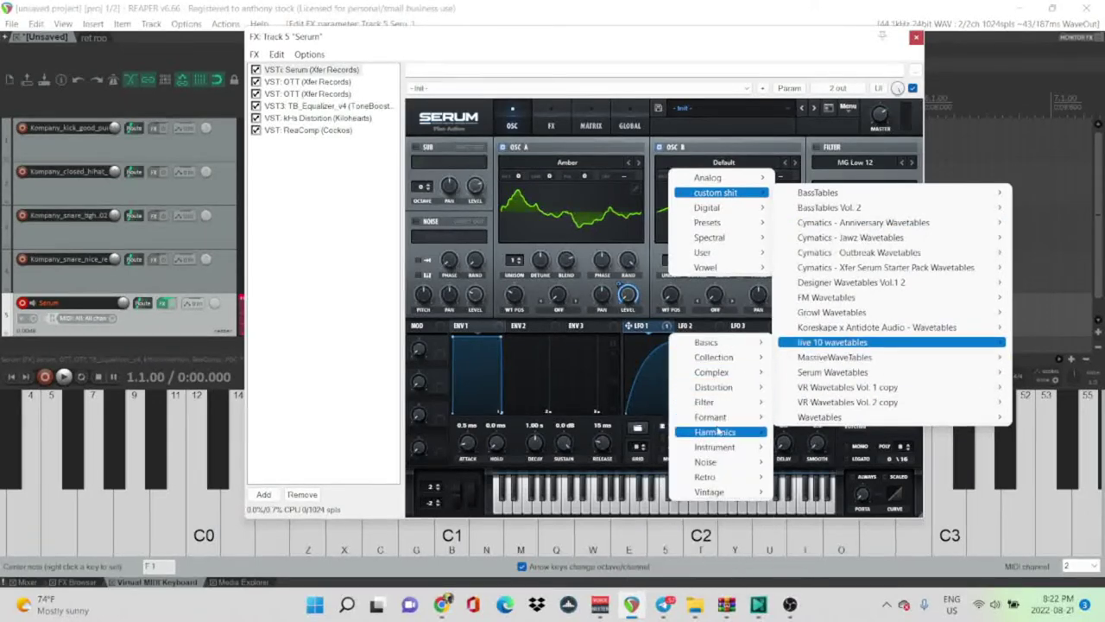
{"action": "mouse_move", "coordinate": [723, 390]}
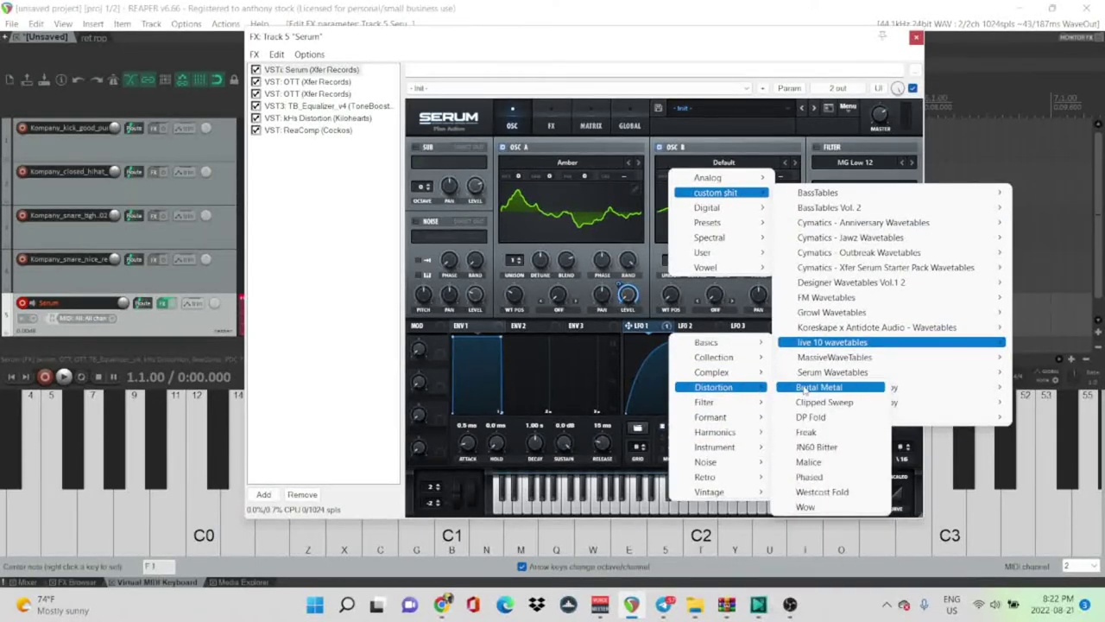
{"action": "left_click", "coordinate": [804, 390]}
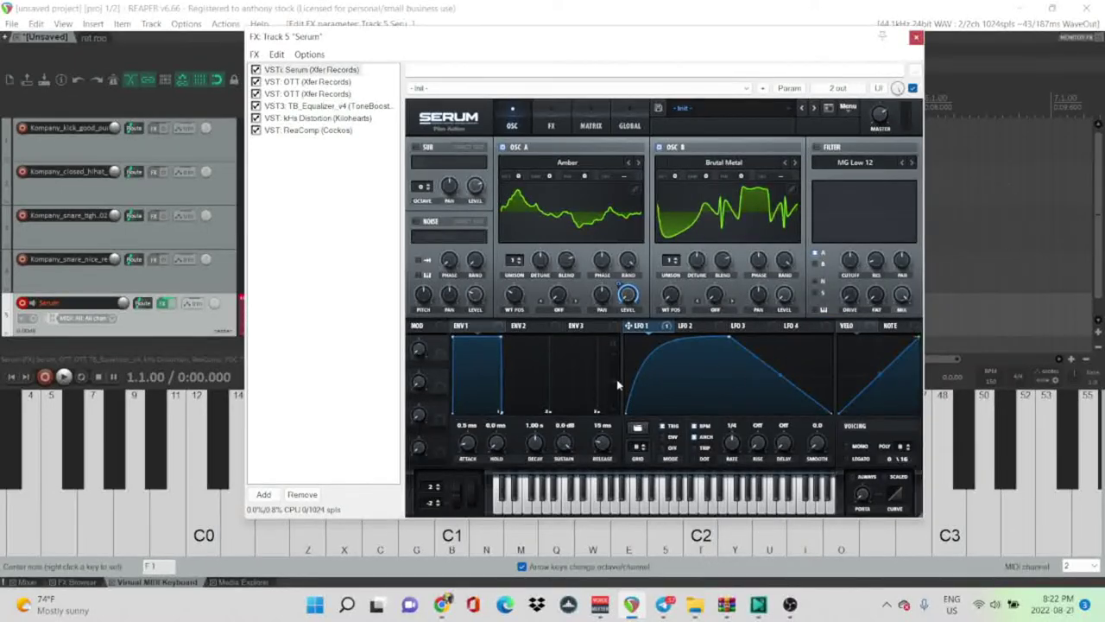
Set oscillator A's warp mode to FM (from B) with about 40% warp
{"action": "left_click", "coordinate": [558, 309]}
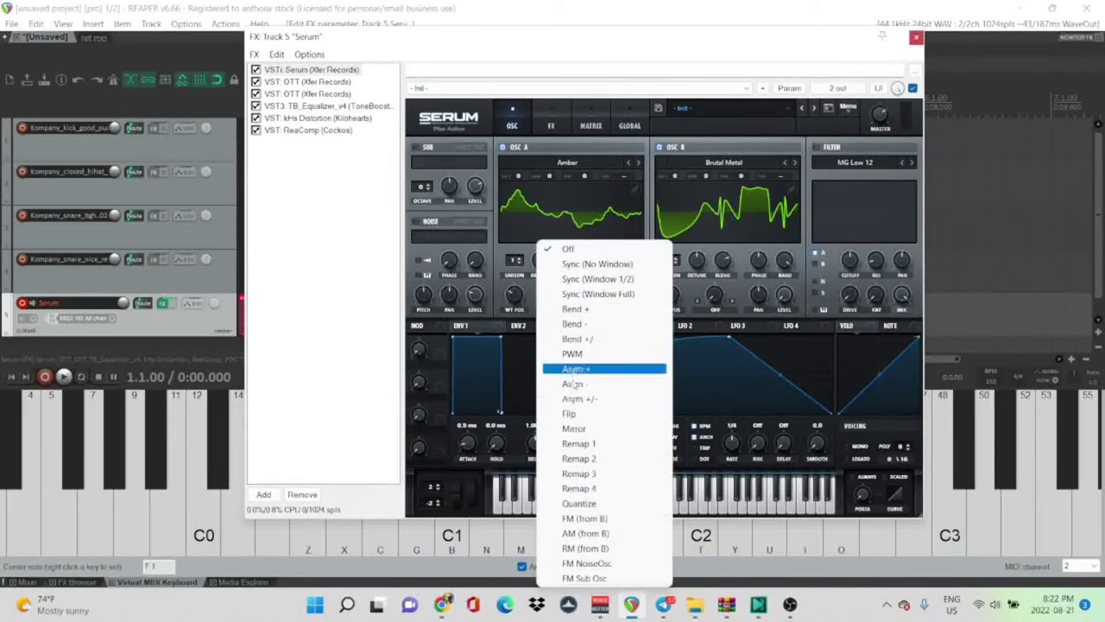
{"action": "left_click", "coordinate": [585, 519]}
{"action": "left_click_drag", "start_coordinate": [563, 298], "coordinate": [567, 260]}
{"action": "key", "text": "m"}
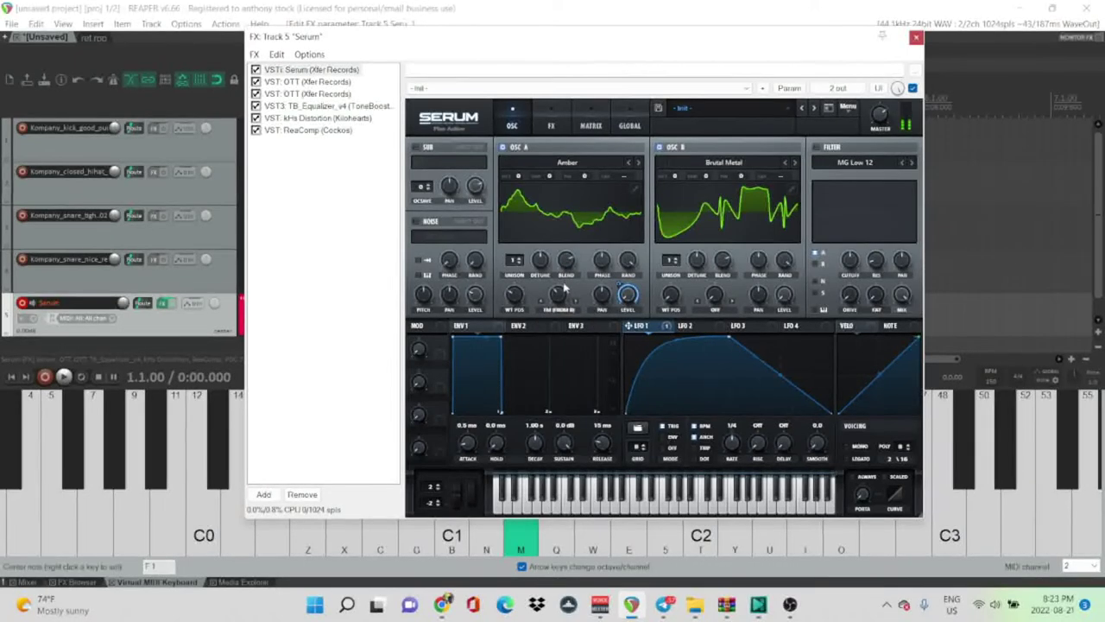
{"action": "mouse_move", "coordinate": [565, 296]}
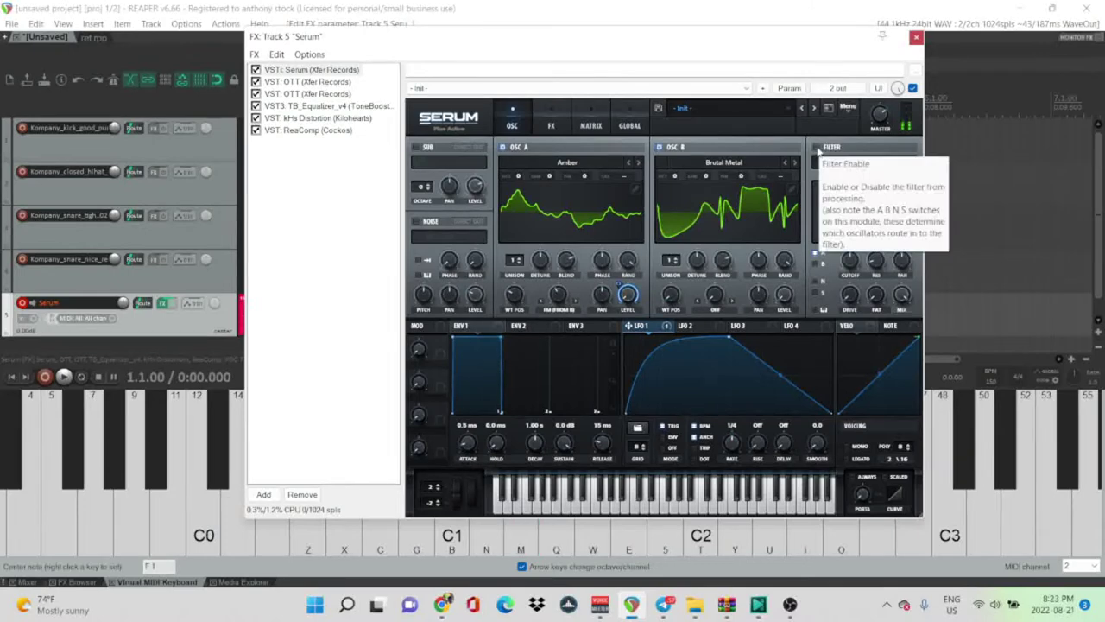
Enable Serum's filter with the Normal > Band 12 type
{"action": "left_click", "coordinate": [816, 147]}
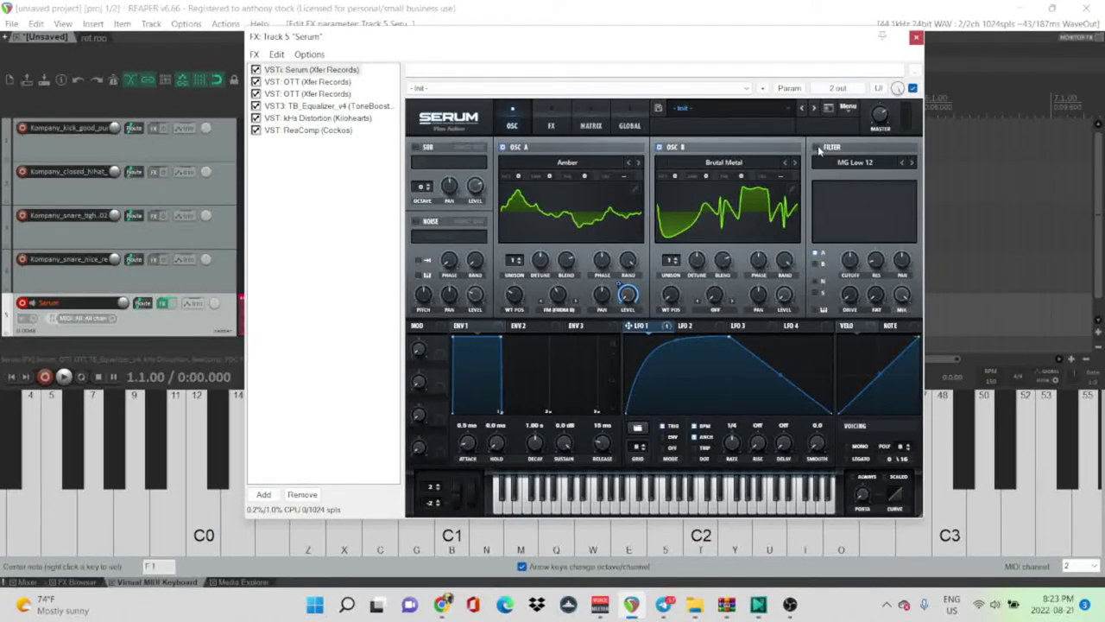
{"action": "left_click", "coordinate": [850, 163]}
{"action": "mouse_move", "coordinate": [842, 180]}
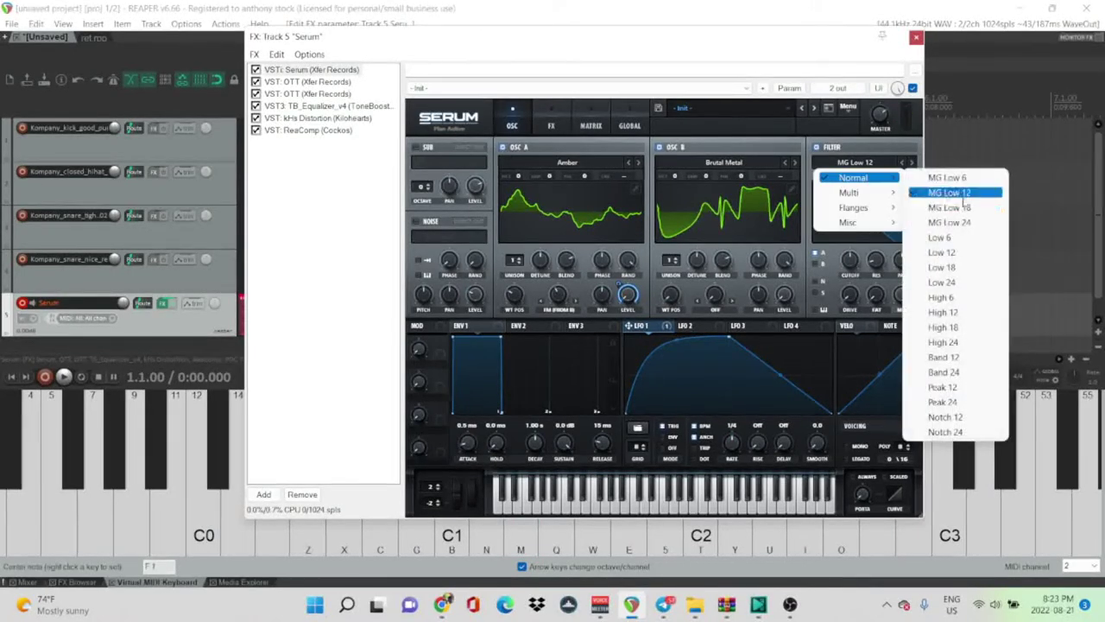
{"action": "left_click", "coordinate": [967, 357]}
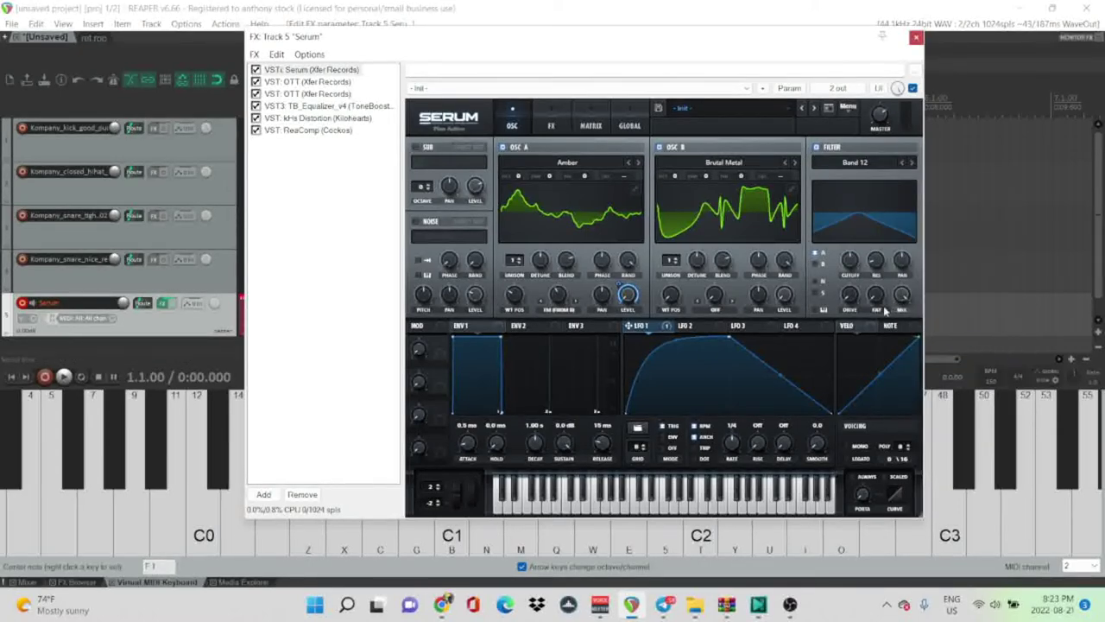
Modulate cutoff with LFO 1, set cutoff near 271 Hz, resonance 48% and drive 27%
{"action": "left_click_drag", "start_coordinate": [644, 329], "coordinate": [840, 299]}
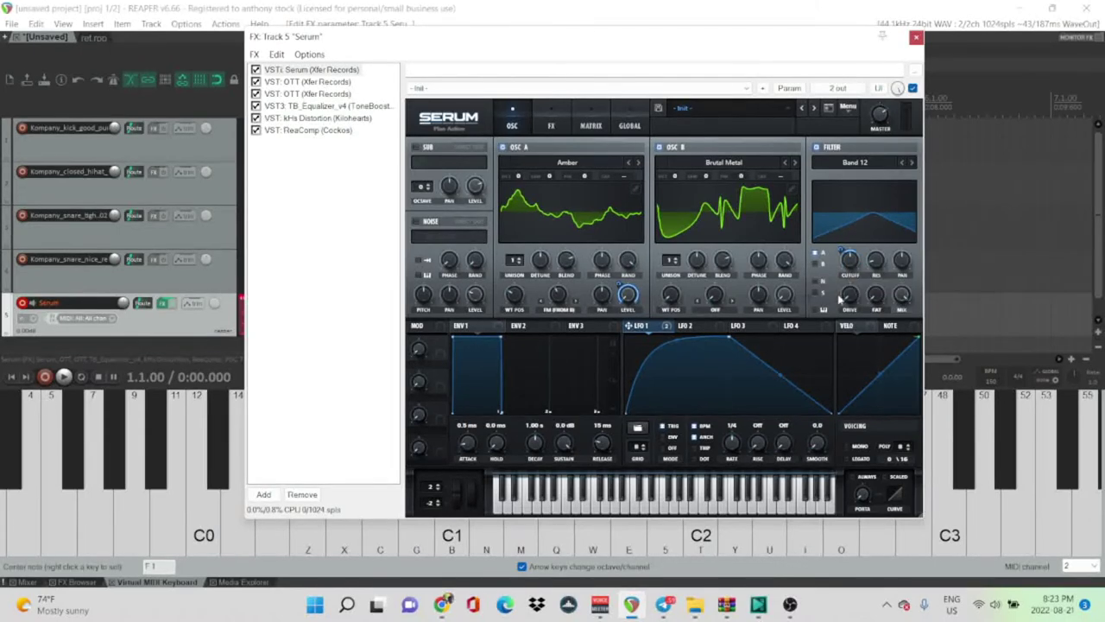
{"action": "left_click_drag", "start_coordinate": [850, 259], "coordinate": [850, 271]}
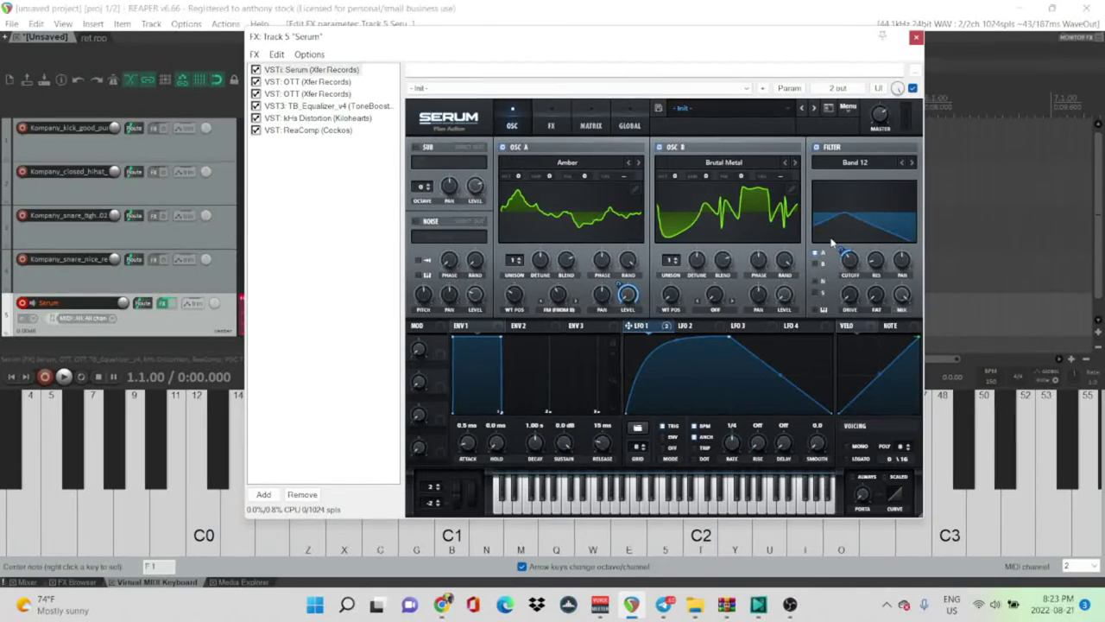
{"action": "key", "text": "m"}
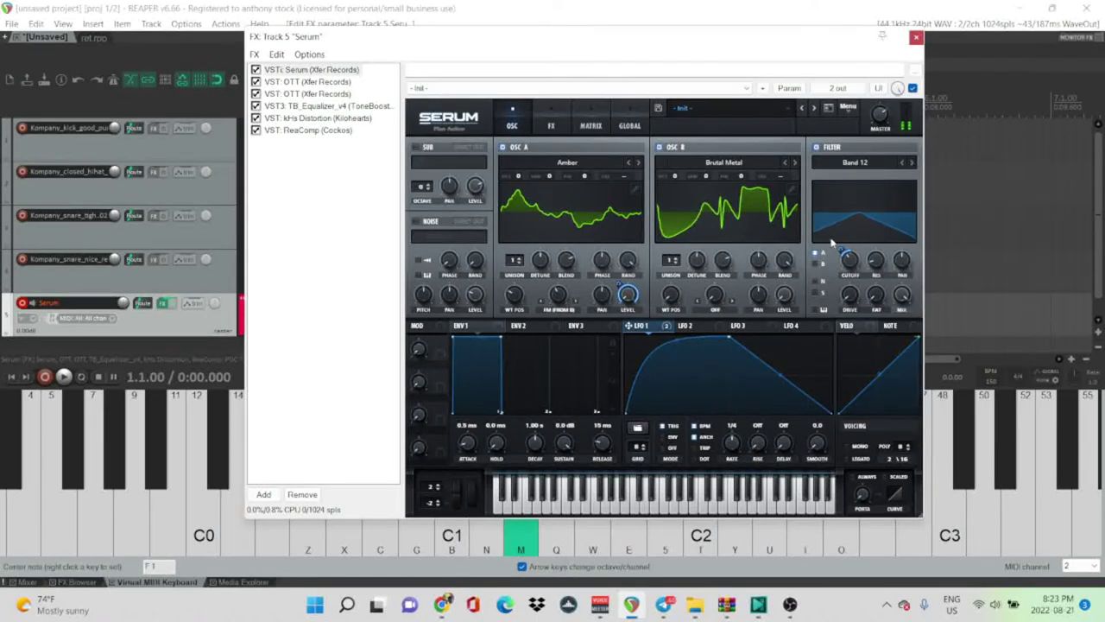
{"action": "left_click_drag", "start_coordinate": [882, 258], "coordinate": [878, 212]}
{"action": "left_click_drag", "start_coordinate": [849, 294], "coordinate": [851, 260]}
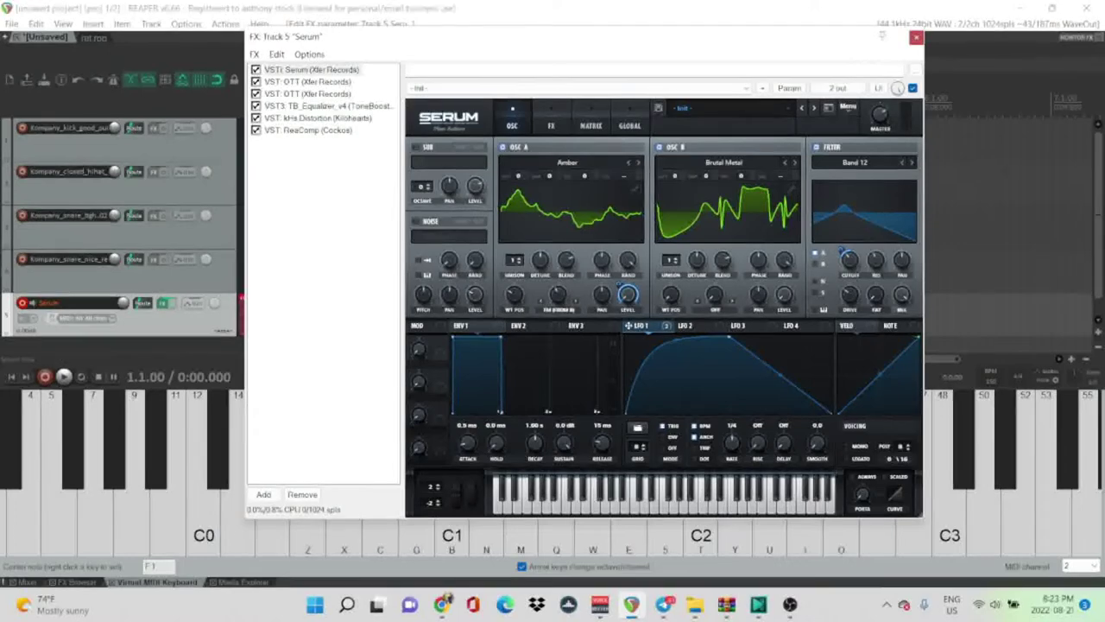
Reshape LFO 2's curve by pulling its peak down-left and raising its end point
{"action": "left_click", "coordinate": [696, 325]}
{"action": "left_click_drag", "start_coordinate": [730, 337], "coordinate": [652, 377]}
{"action": "left_click_drag", "start_coordinate": [832, 412], "coordinate": [838, 363]}
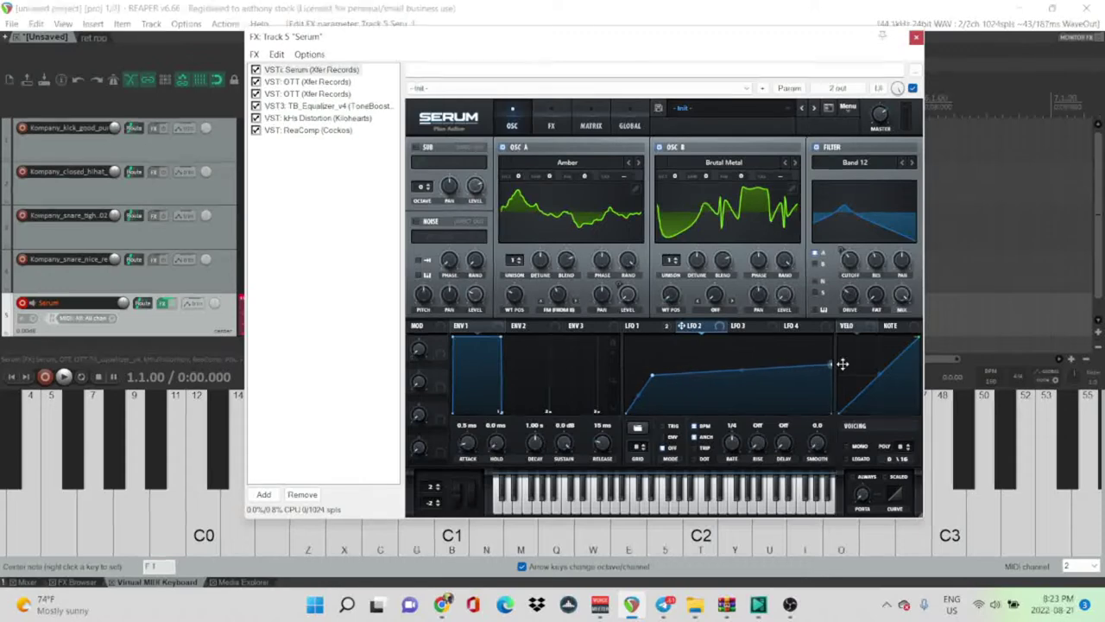
{"action": "left_click", "coordinate": [637, 326]}
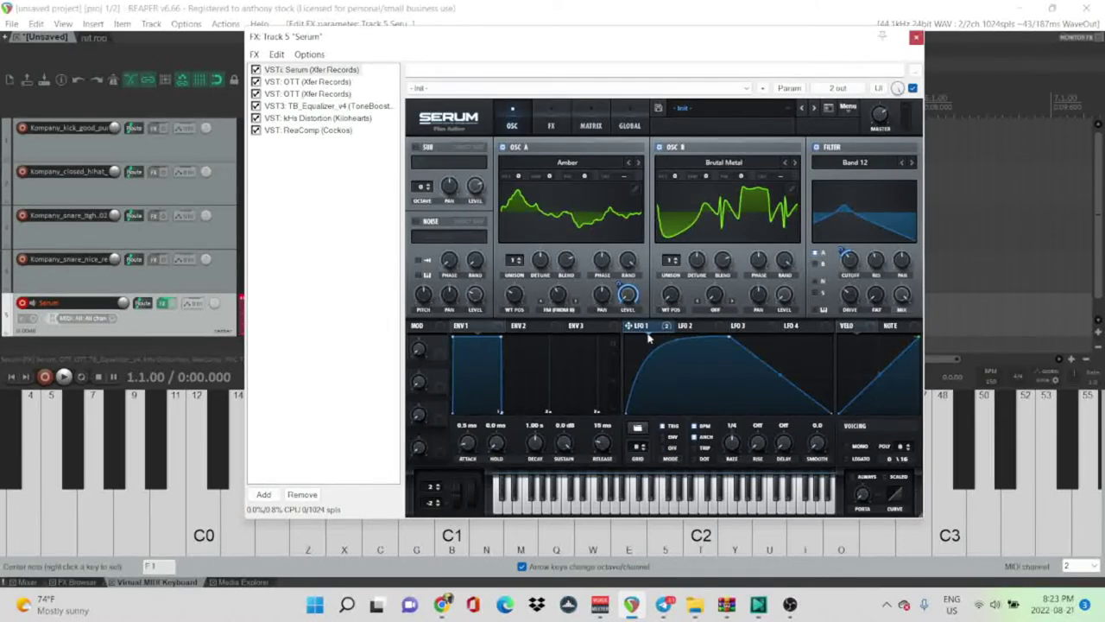
{"action": "left_click", "coordinate": [710, 327]}
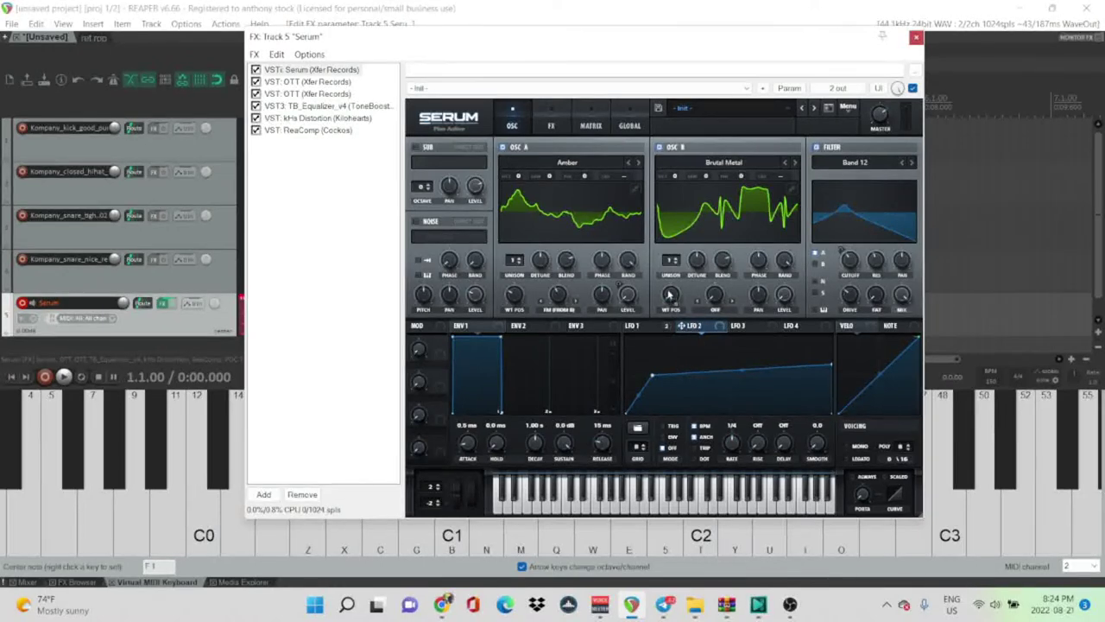
Assign LFO 2 to oscillator B's wavetable position with an amount of 56
{"action": "left_click_drag", "start_coordinate": [669, 295], "coordinate": [670, 296]}
{"action": "mouse_move", "coordinate": [661, 290]}
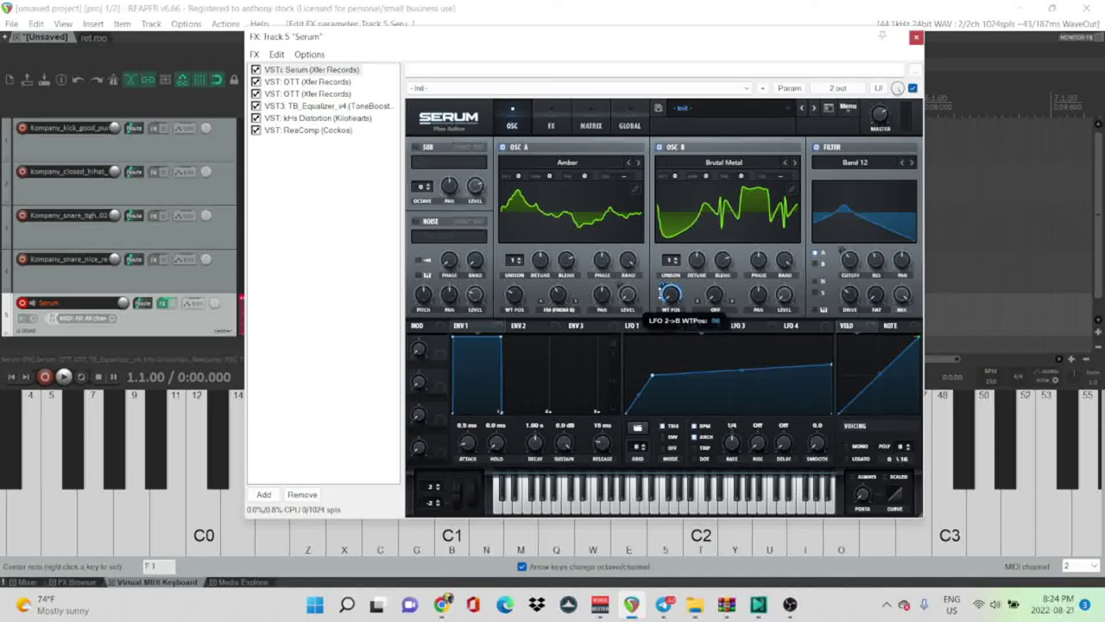
{"action": "key", "text": "n"}
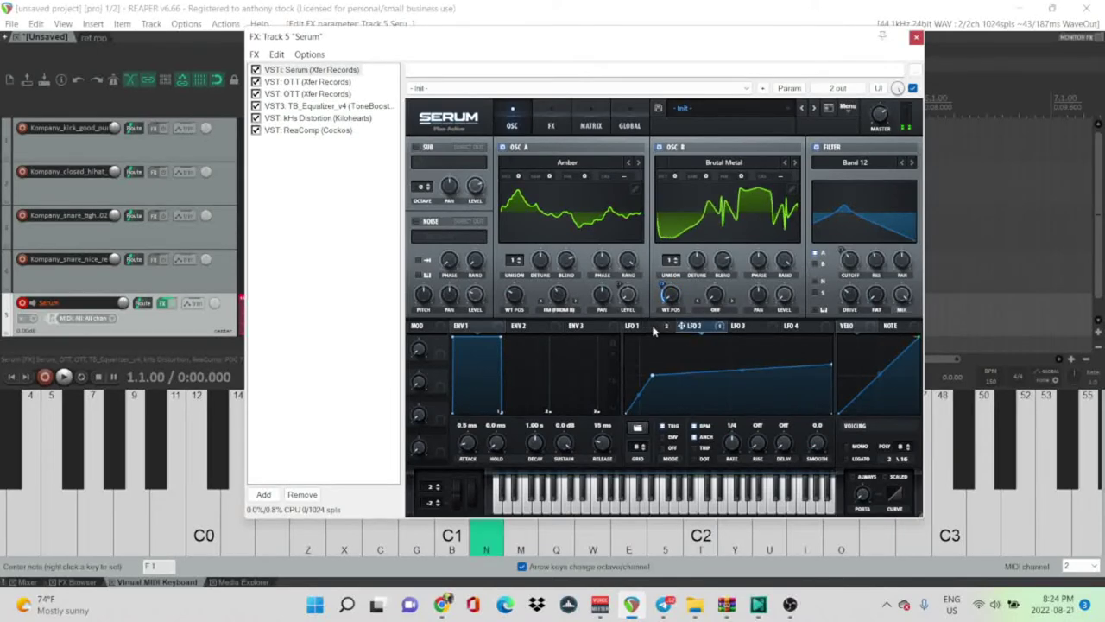
{"action": "key", "text": "m"}
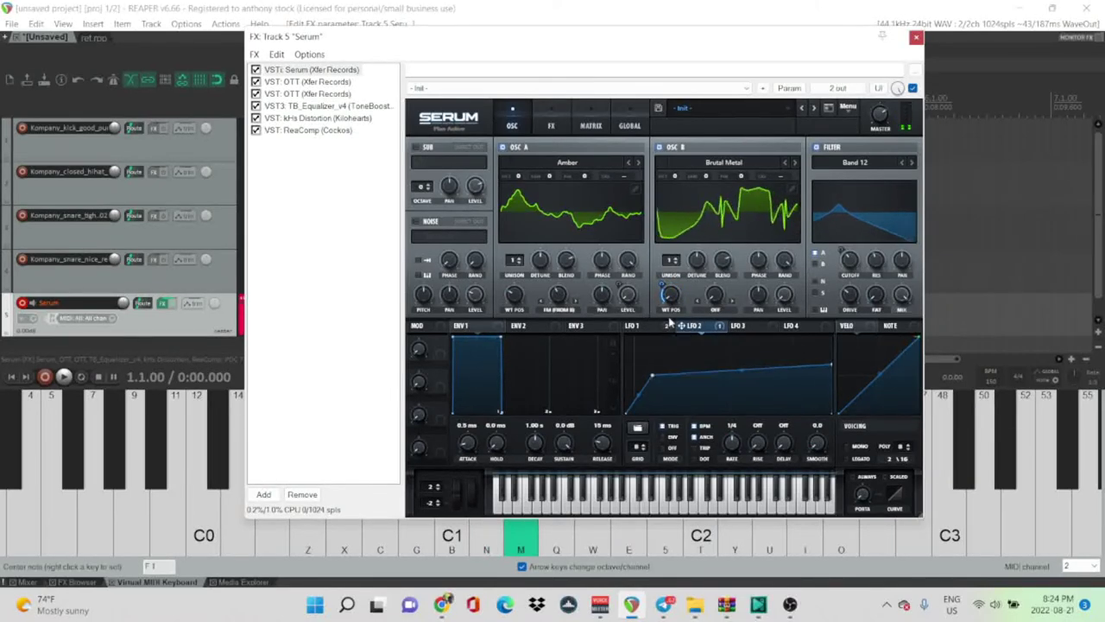
{"action": "left_click_drag", "start_coordinate": [670, 296], "coordinate": [670, 313]}
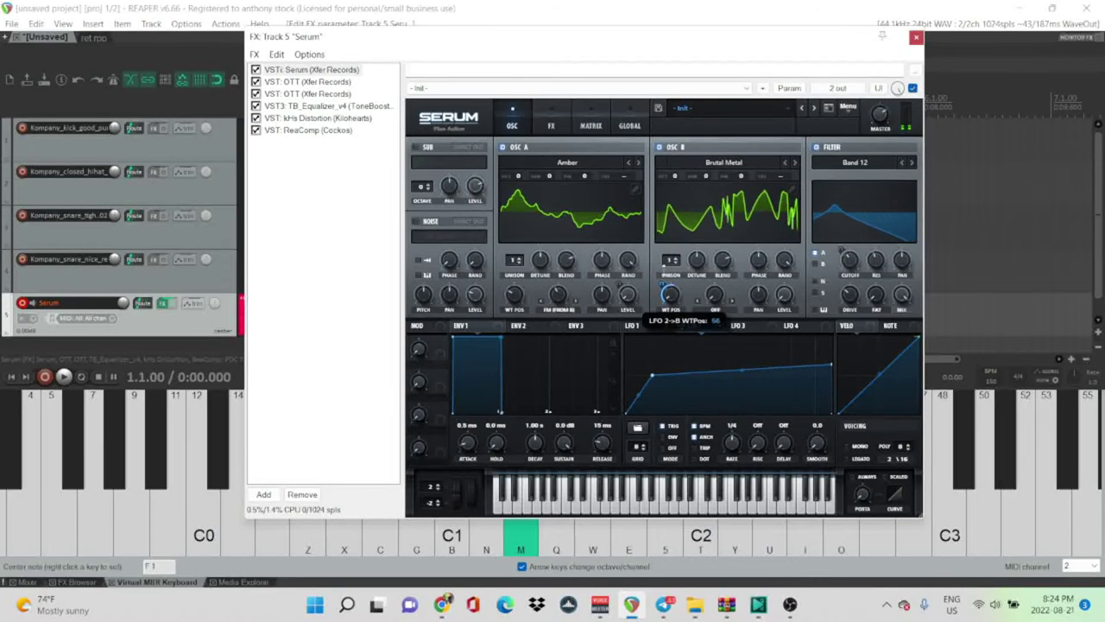
{"action": "left_click", "coordinate": [713, 310]}
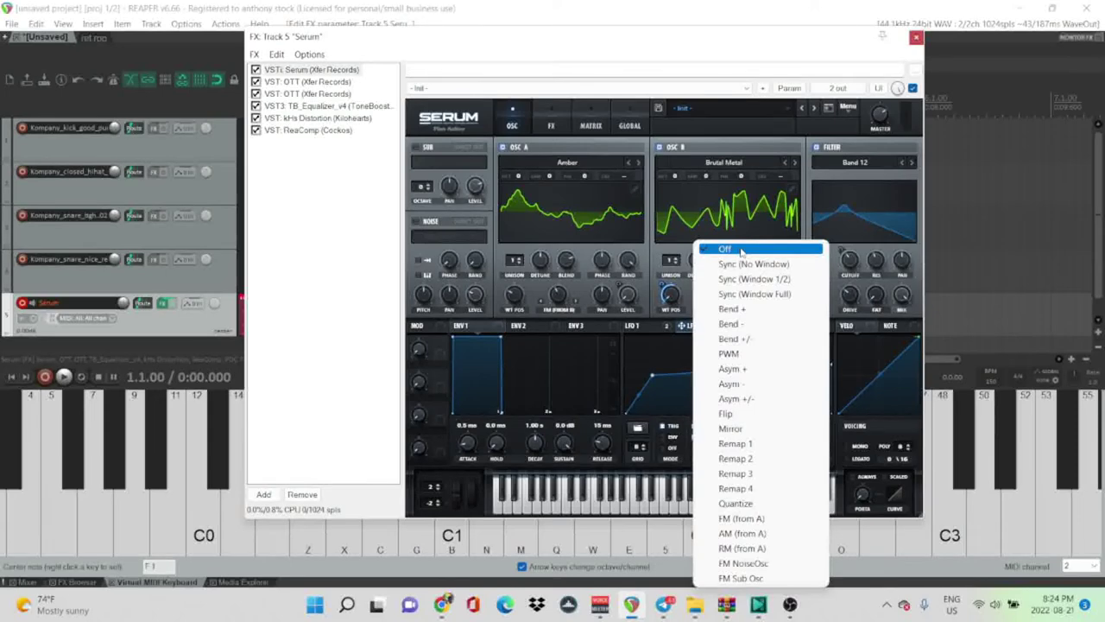
Give oscillator B Bend +/- warp at -30%
{"action": "left_click", "coordinate": [730, 342]}
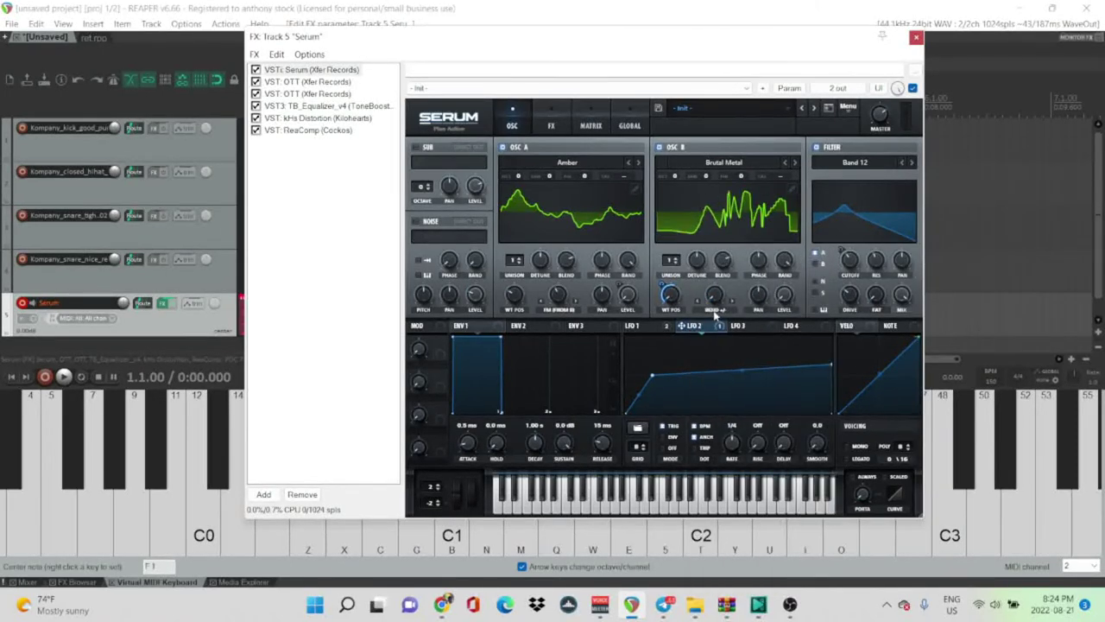
{"action": "key", "text": "m"}
{"action": "mouse_move", "coordinate": [714, 300]}
{"action": "left_mouse_down"}
{"action": "mouse_move", "coordinate": [728, 192]}
{"action": "mouse_move", "coordinate": [701, 329]}
{"action": "mouse_move", "coordinate": [713, 297]}
{"action": "left_mouse_up"}
{"action": "key", "text": "m"}
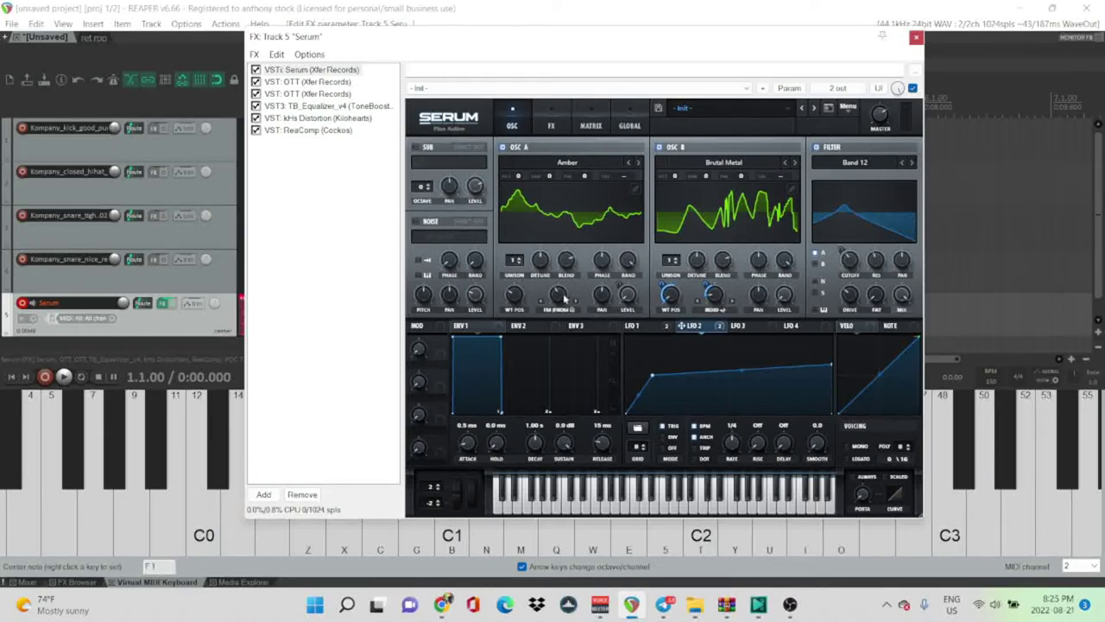
Modulate oscillator A's warp with LFO 2 by 11
{"action": "left_click_drag", "start_coordinate": [565, 298], "coordinate": [549, 286]}
{"action": "key", "text": "m"}
{"action": "left_click", "coordinate": [550, 121]}
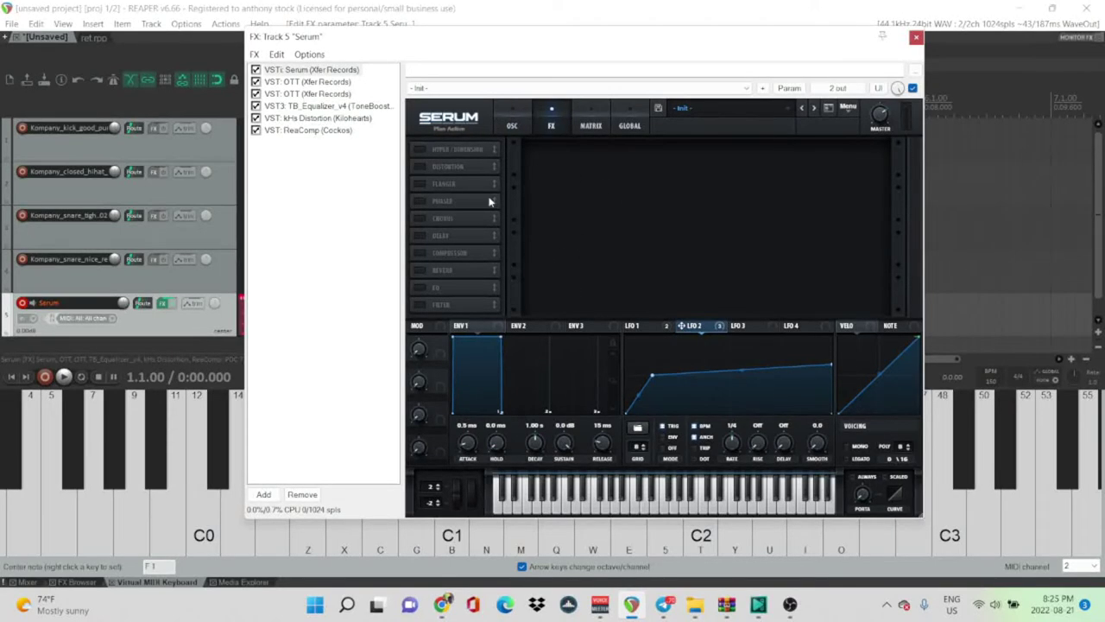
Enable Hyper/Dimension and modulate both its Hyper and Dimension mixes with LFO 1
{"action": "left_click", "coordinate": [420, 150]}
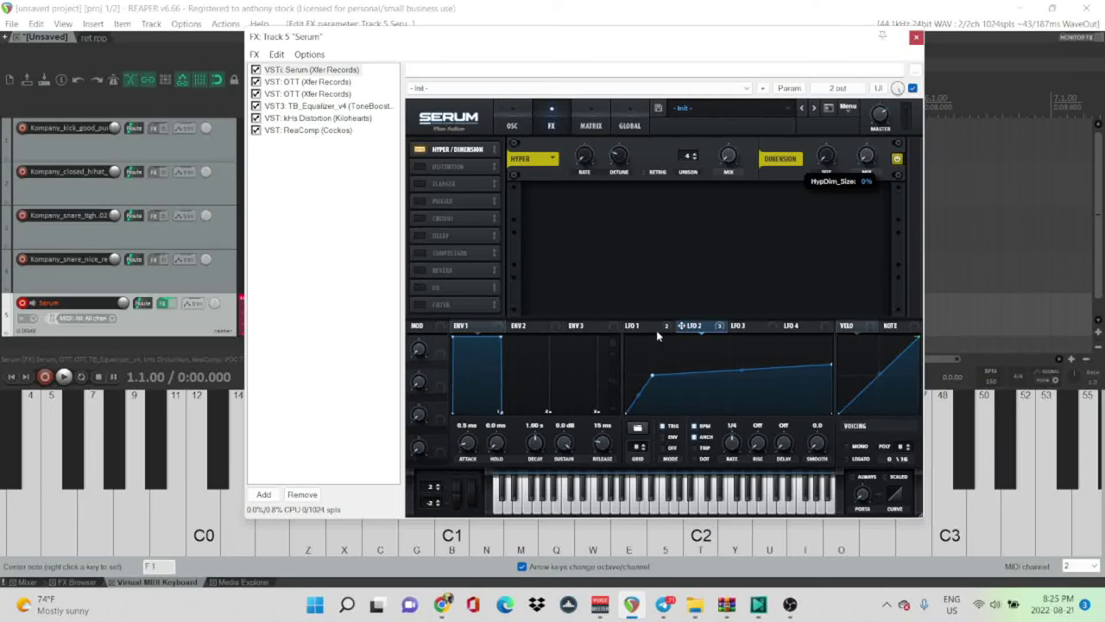
{"action": "left_click_drag", "start_coordinate": [654, 326], "coordinate": [721, 148]}
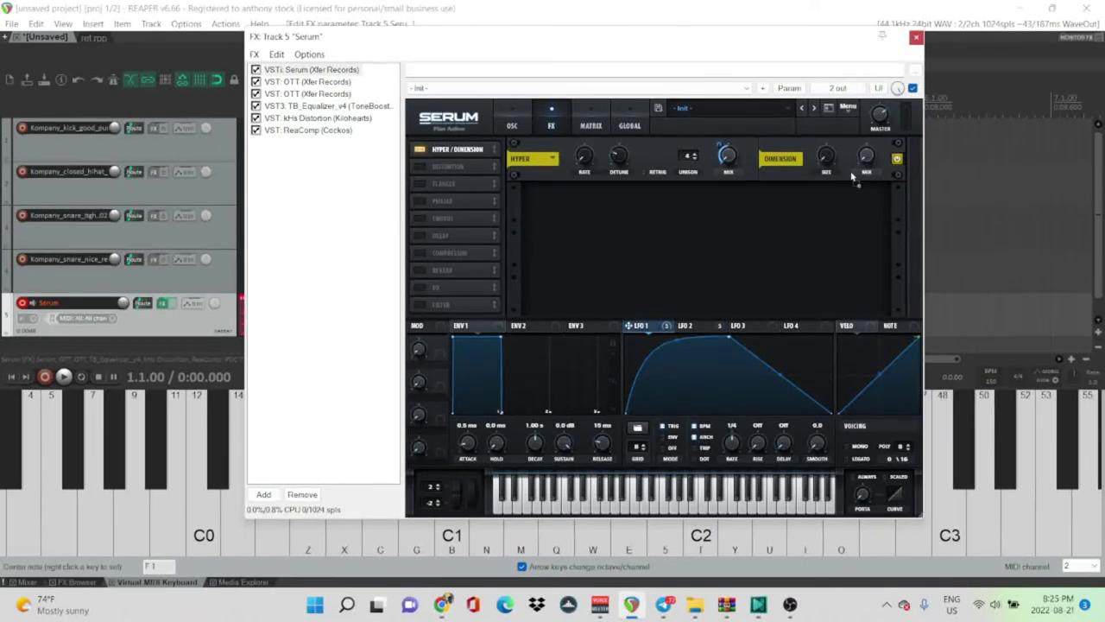
{"action": "left_click_drag", "start_coordinate": [853, 177], "coordinate": [865, 157]}
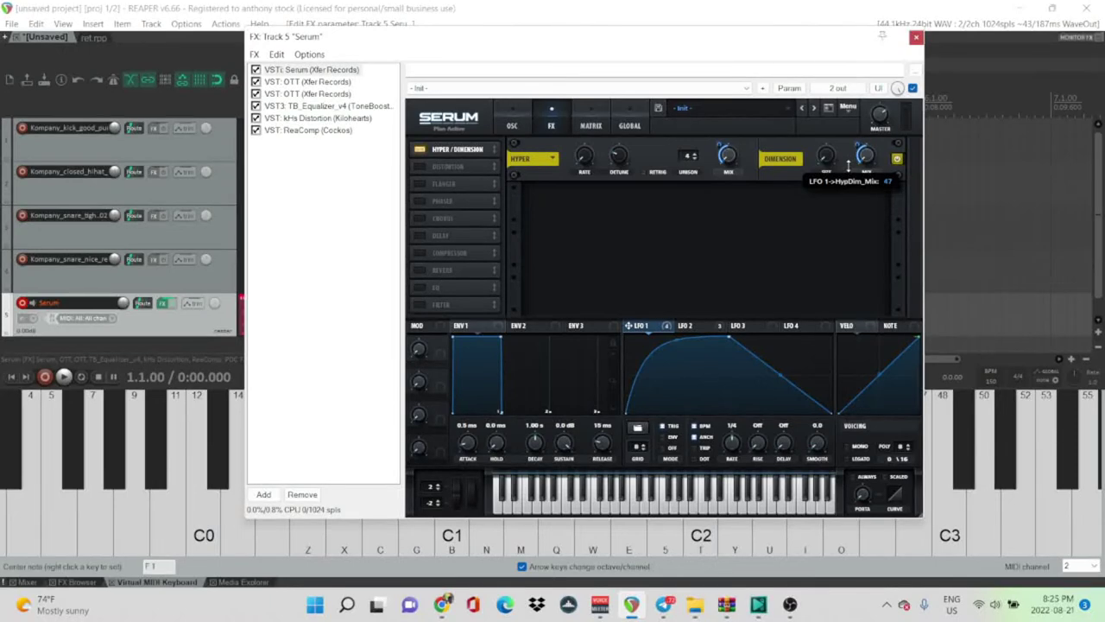
{"action": "key", "text": "m"}
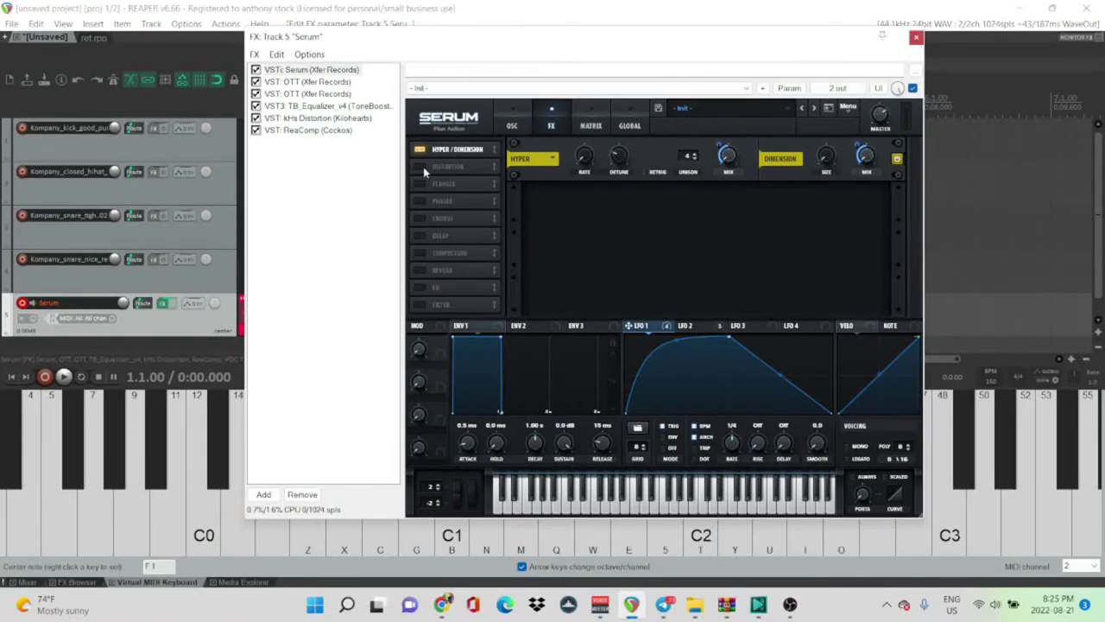
{"action": "left_click", "coordinate": [420, 167]}
Set the distortion to Diode 2 with drive at zero, modulated by LFO 1
{"action": "left_click", "coordinate": [585, 204]}
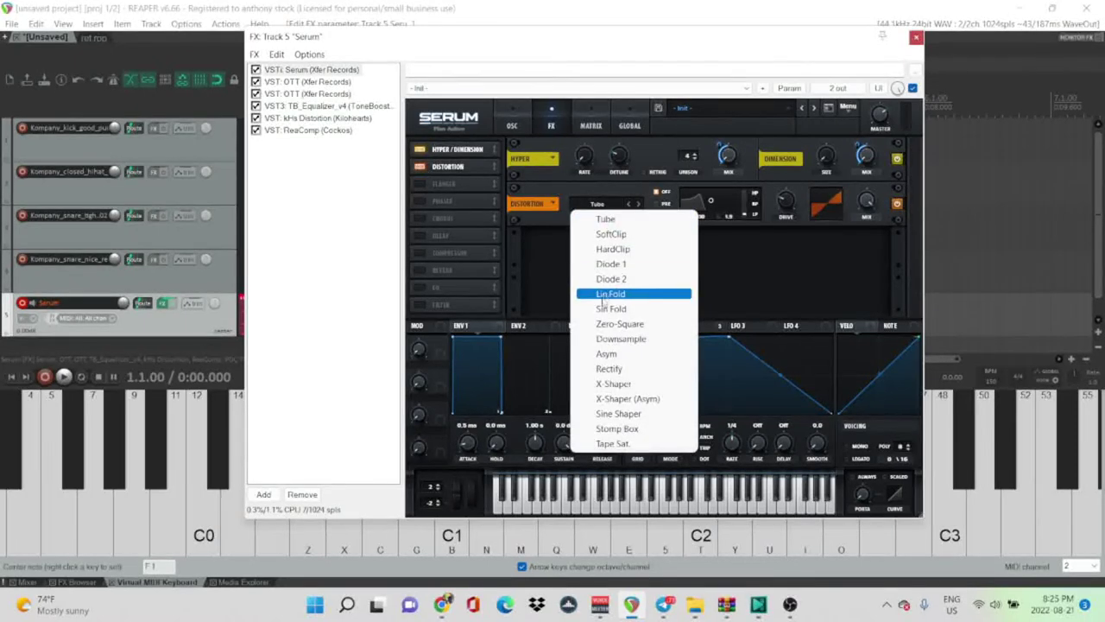
{"action": "left_click", "coordinate": [605, 279]}
{"action": "left_click_drag", "start_coordinate": [802, 216], "coordinate": [763, 274]}
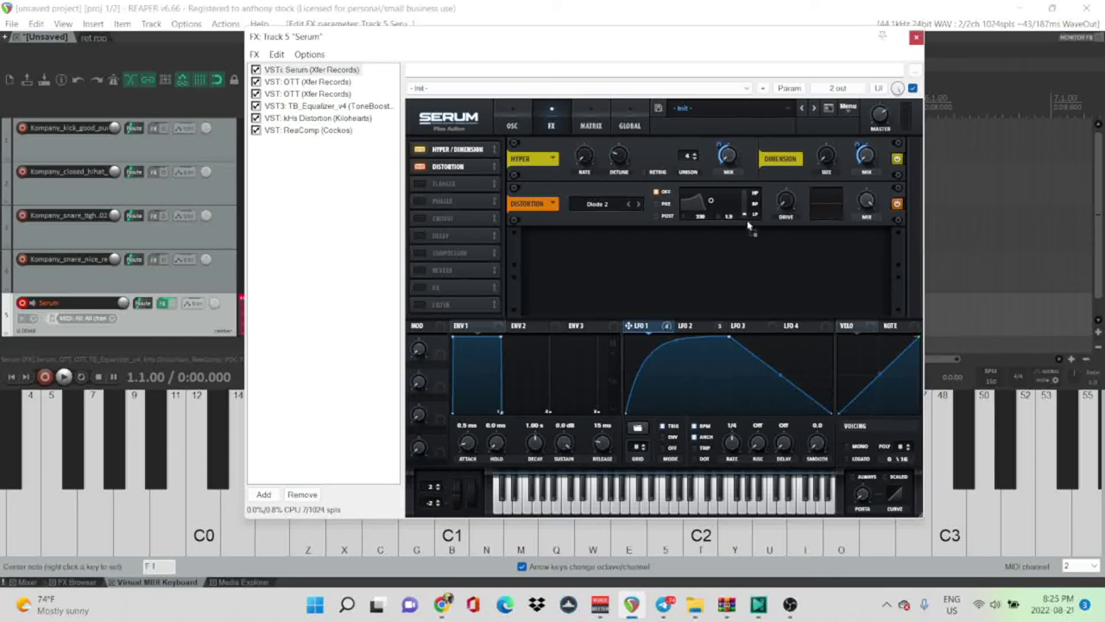
{"action": "left_click_drag", "start_coordinate": [776, 209], "coordinate": [774, 194]}
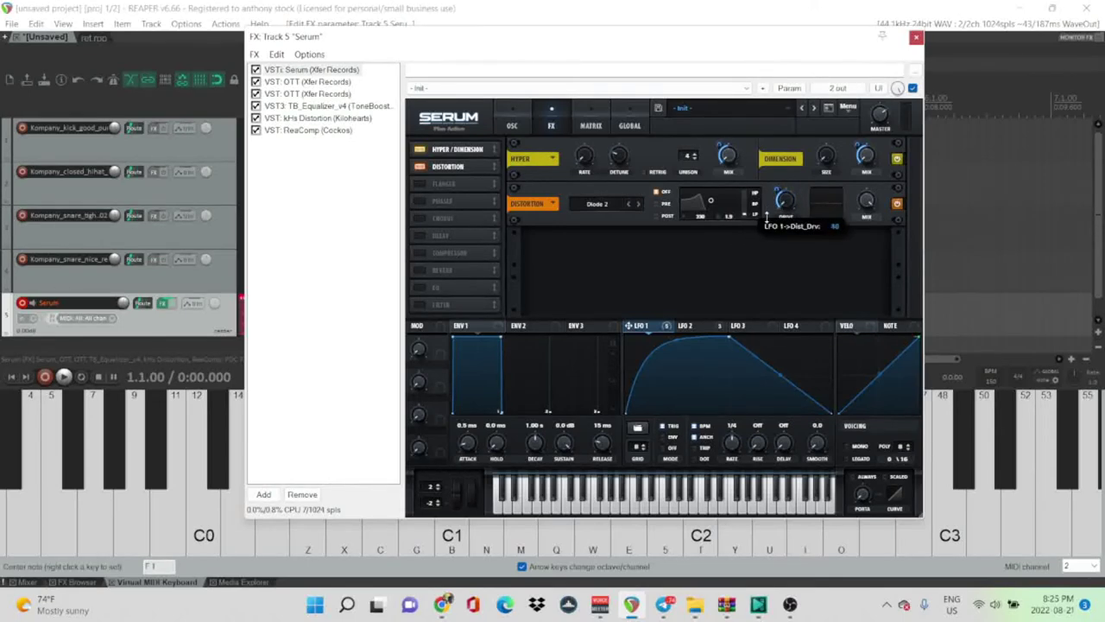
{"action": "key", "text": "m"}
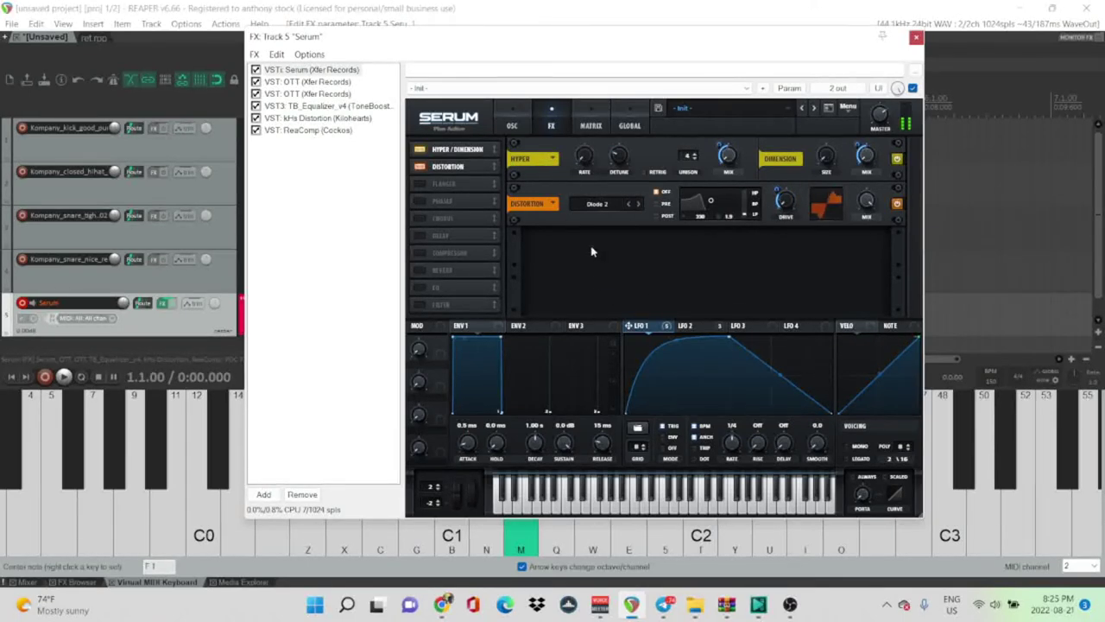
Check the drive's modulator assignments, then enable the Compressor with 13.3 dB gain
{"action": "right_click", "coordinate": [788, 205]}
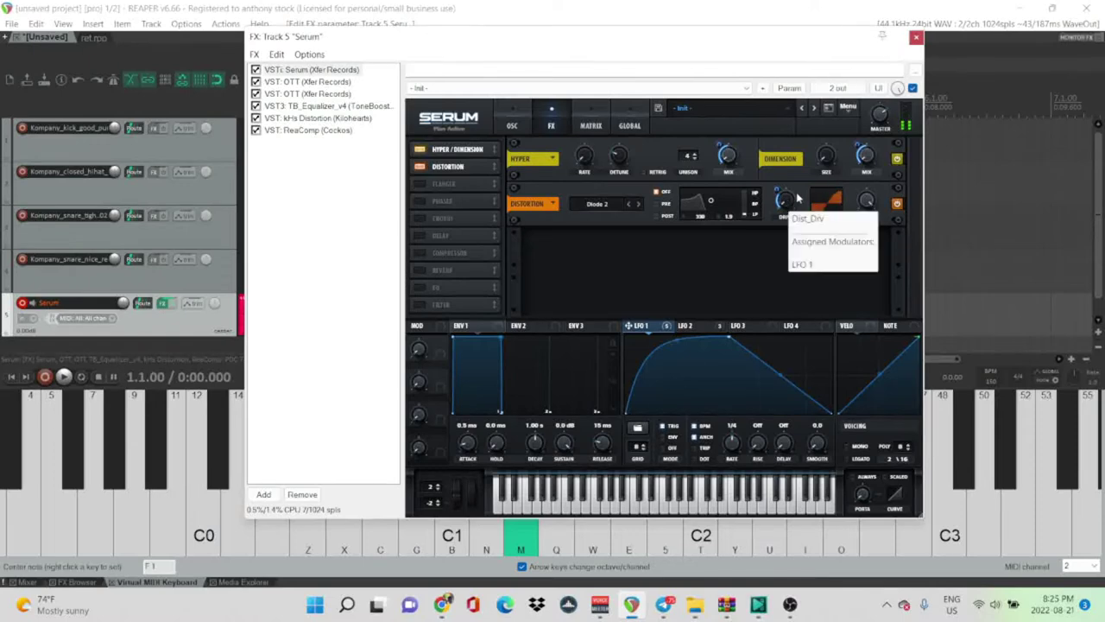
{"action": "left_click", "coordinate": [798, 240]}
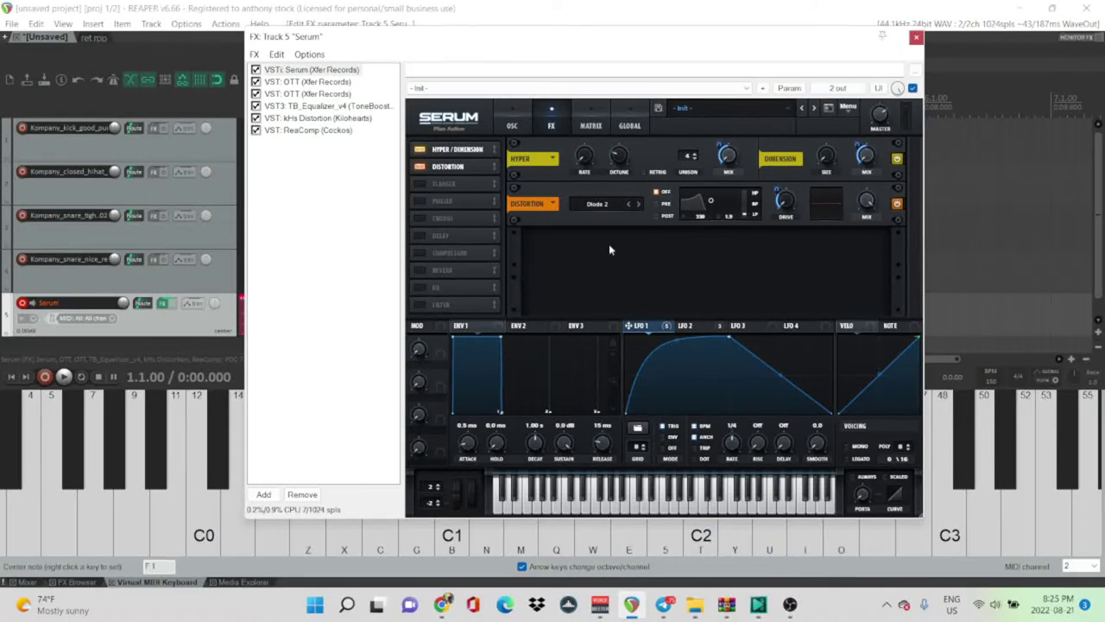
{"action": "left_click", "coordinate": [419, 255]}
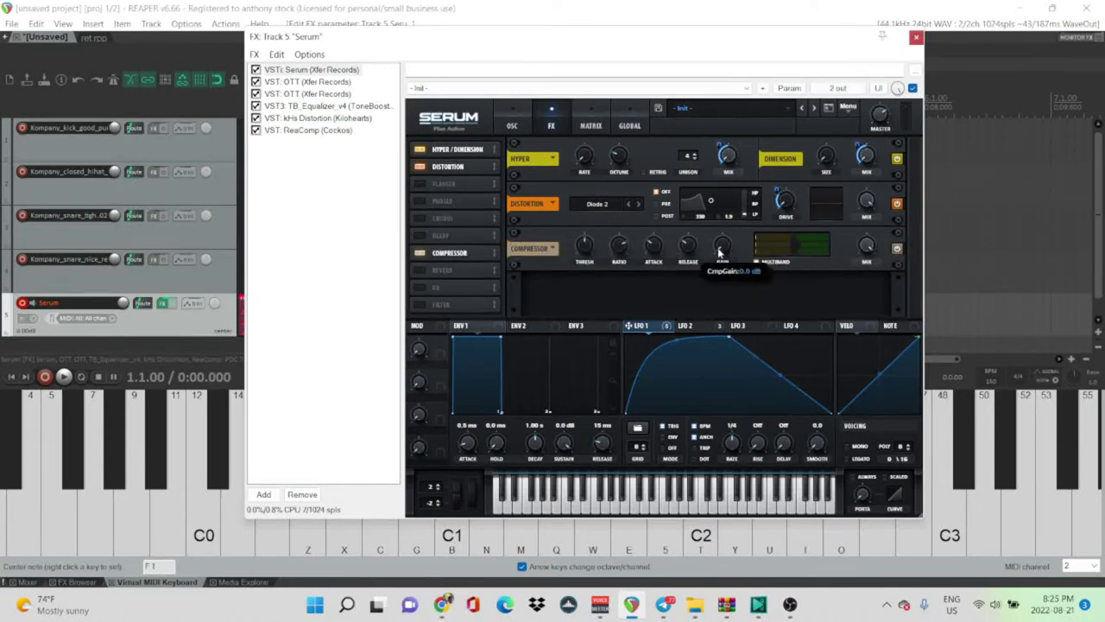
{"action": "left_click_drag", "start_coordinate": [722, 245], "coordinate": [707, 165]}
Move the compressor directly after the distortion in Serum's effects rack
{"action": "key", "text": "m"}
{"action": "mouse_move", "coordinate": [651, 249]}
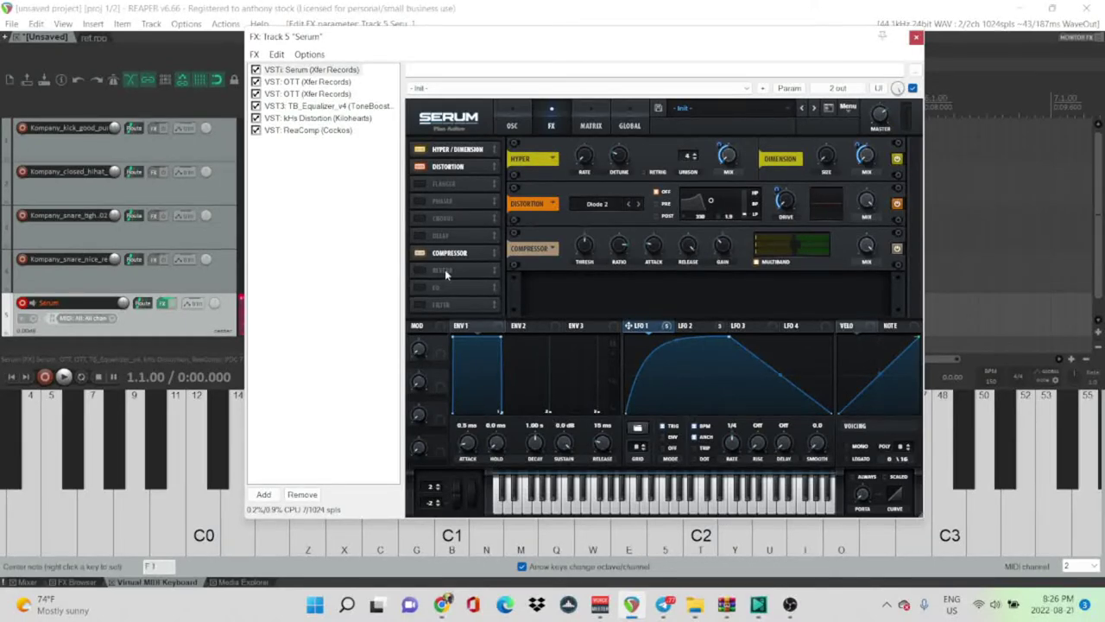
{"action": "left_click_drag", "start_coordinate": [449, 256], "coordinate": [448, 184]}
Enable the EQ, modulating its high-band frequency with LFO 1 and gain with LFO 2 at 77
{"action": "left_click", "coordinate": [429, 288]}
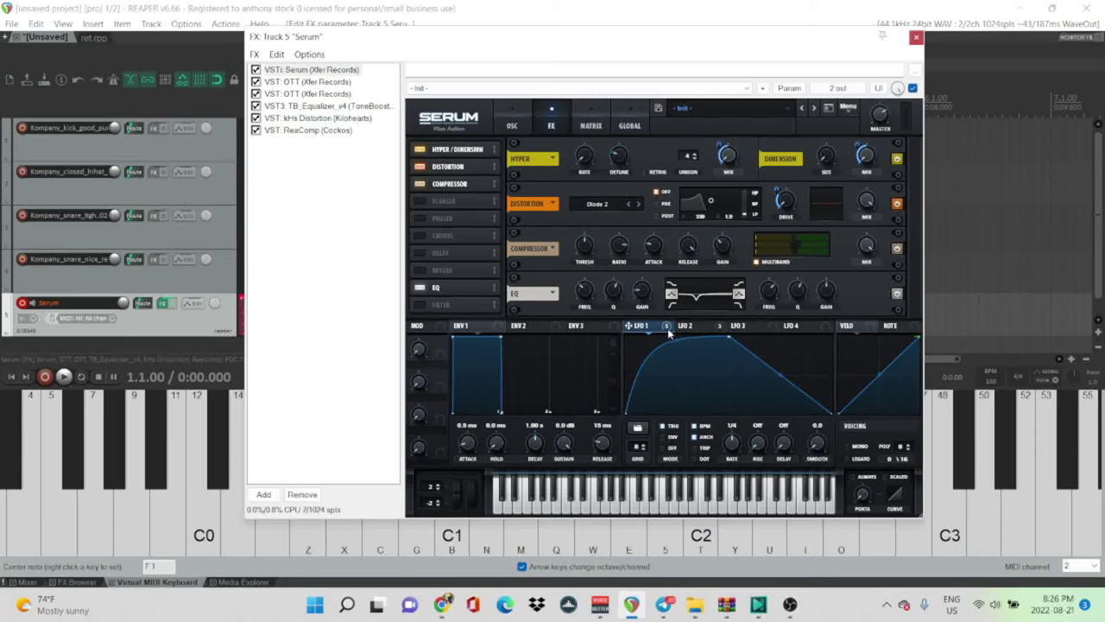
{"action": "key", "text": "m"}
{"action": "left_click_drag", "start_coordinate": [757, 281], "coordinate": [748, 308]}
{"action": "key", "text": "m"}
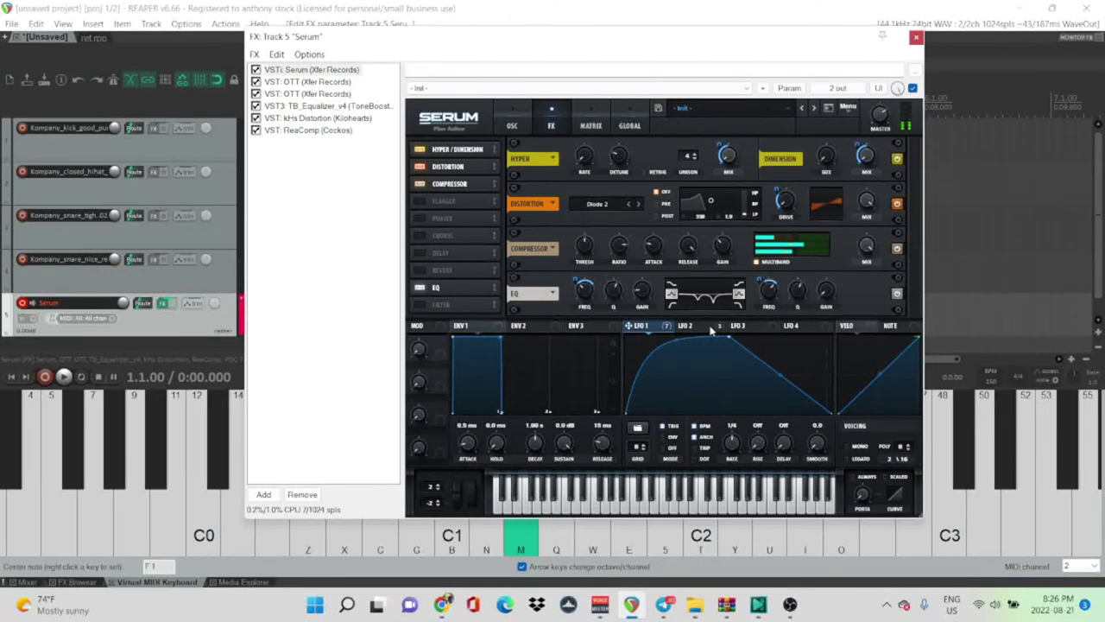
{"action": "left_click_drag", "start_coordinate": [828, 294], "coordinate": [826, 294]}
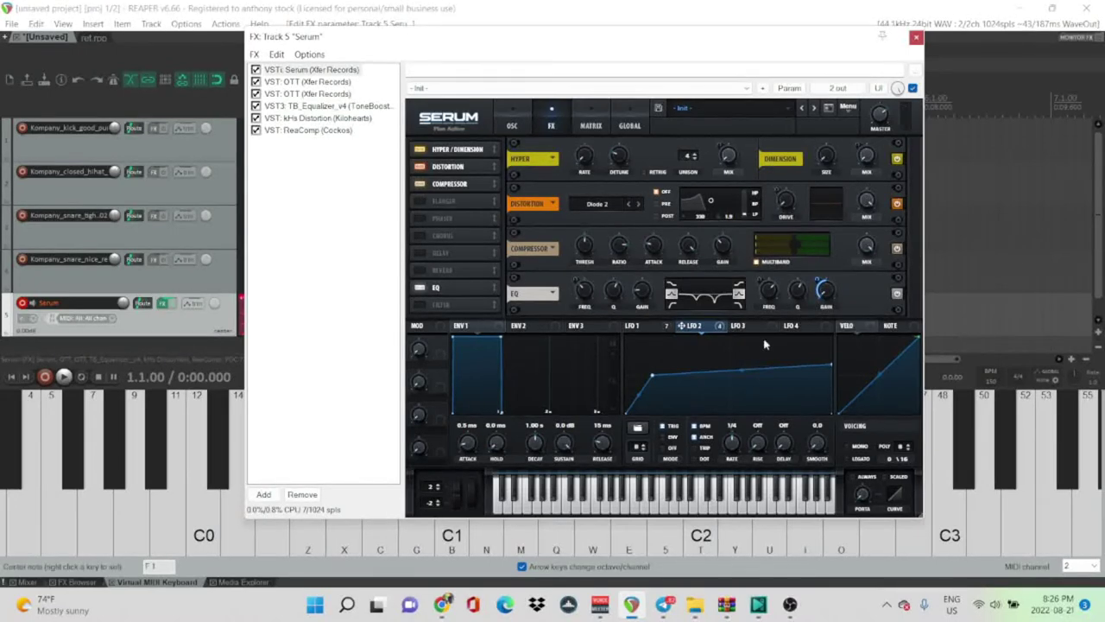
{"action": "key", "text": "m"}
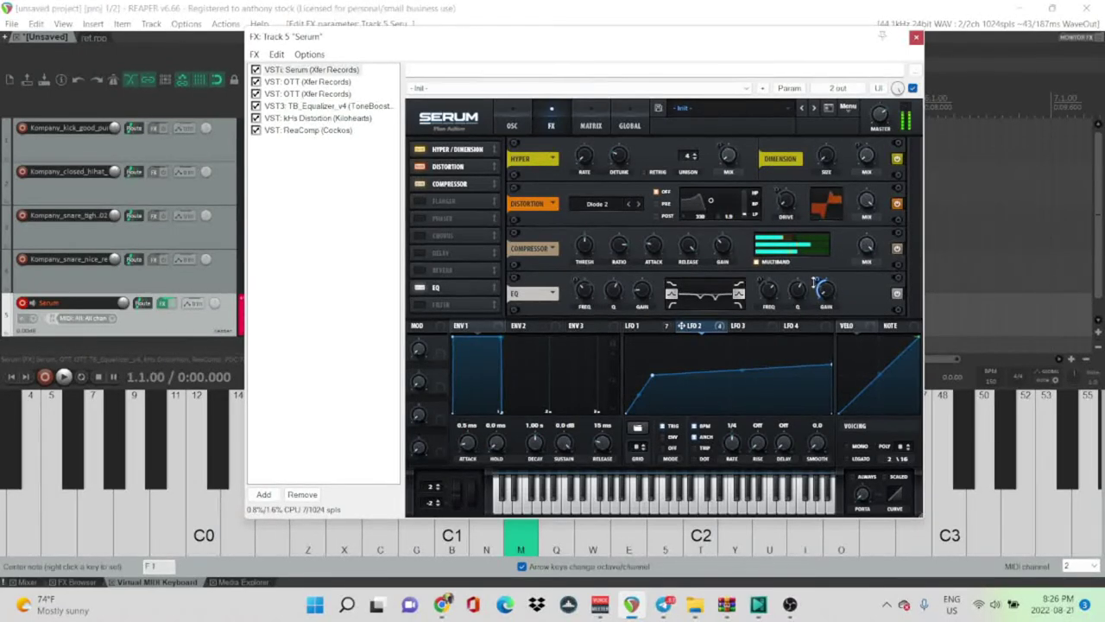
{"action": "mouse_move", "coordinate": [811, 288]}
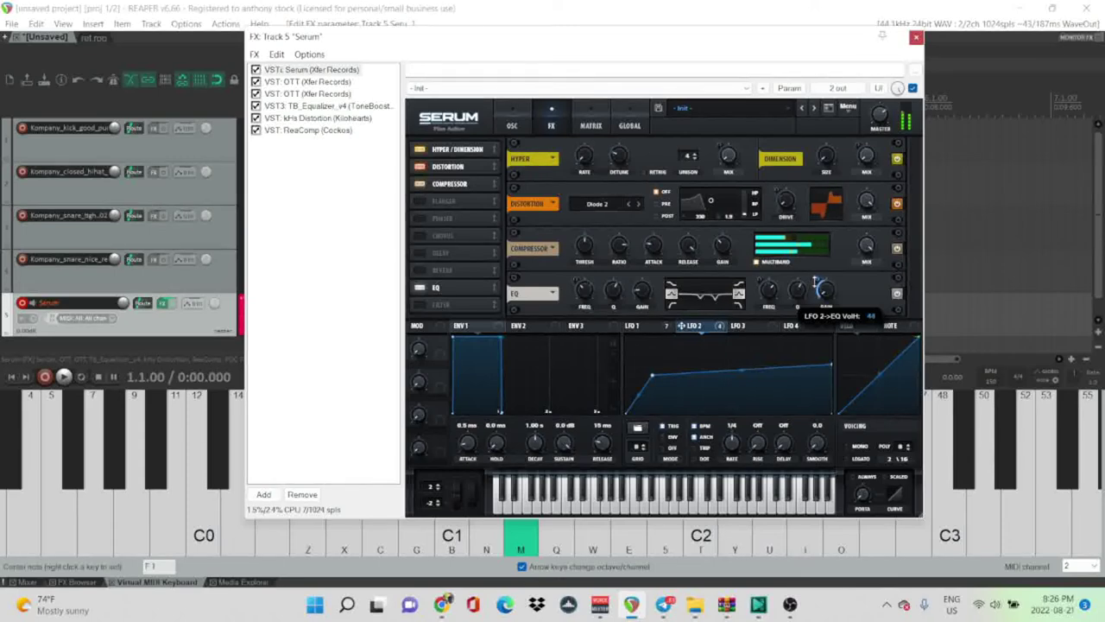
{"action": "mouse_move", "coordinate": [822, 290]}
{"action": "left_mouse_down"}
{"action": "mouse_move", "coordinate": [818, 261]}
{"action": "mouse_move", "coordinate": [812, 276]}
{"action": "left_mouse_up"}
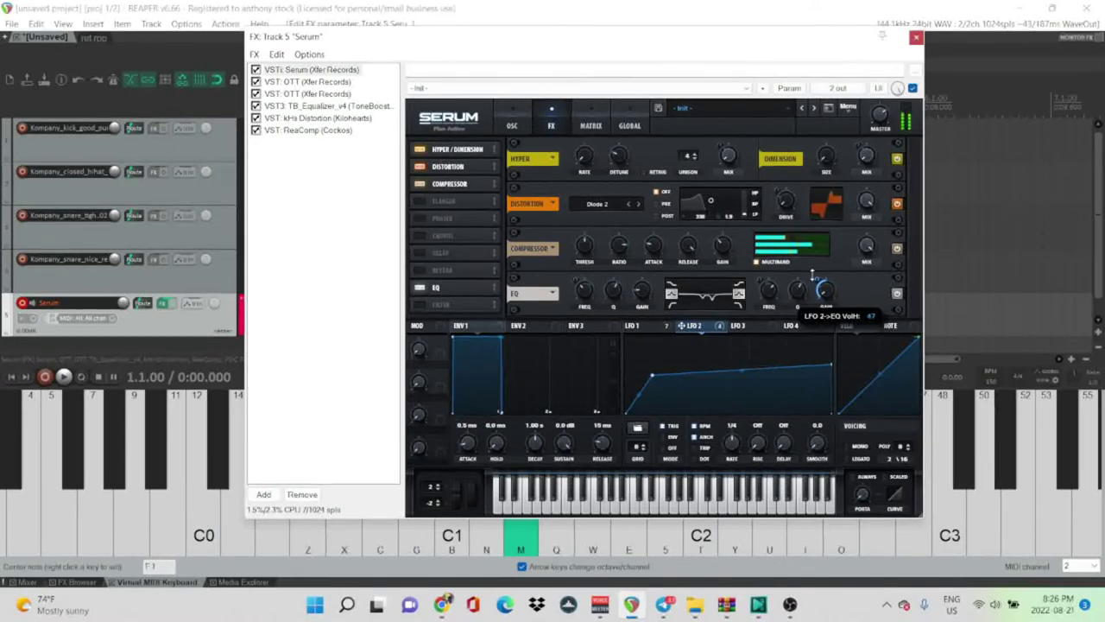
{"action": "left_click", "coordinate": [420, 306]}
Set Serum's effects Filter type to Cmb + from the Flanges list
{"action": "scroll", "coordinate": [891, 298], "scroll_direction": "down", "scroll_amount": 1}
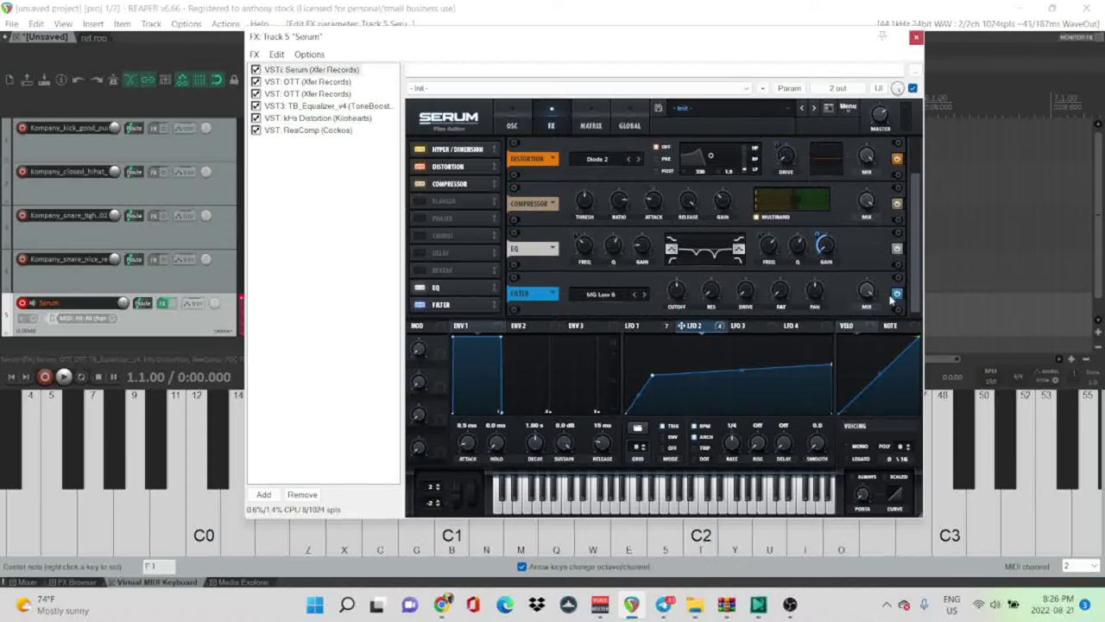
{"action": "left_click", "coordinate": [578, 296]}
{"action": "mouse_move", "coordinate": [612, 338]}
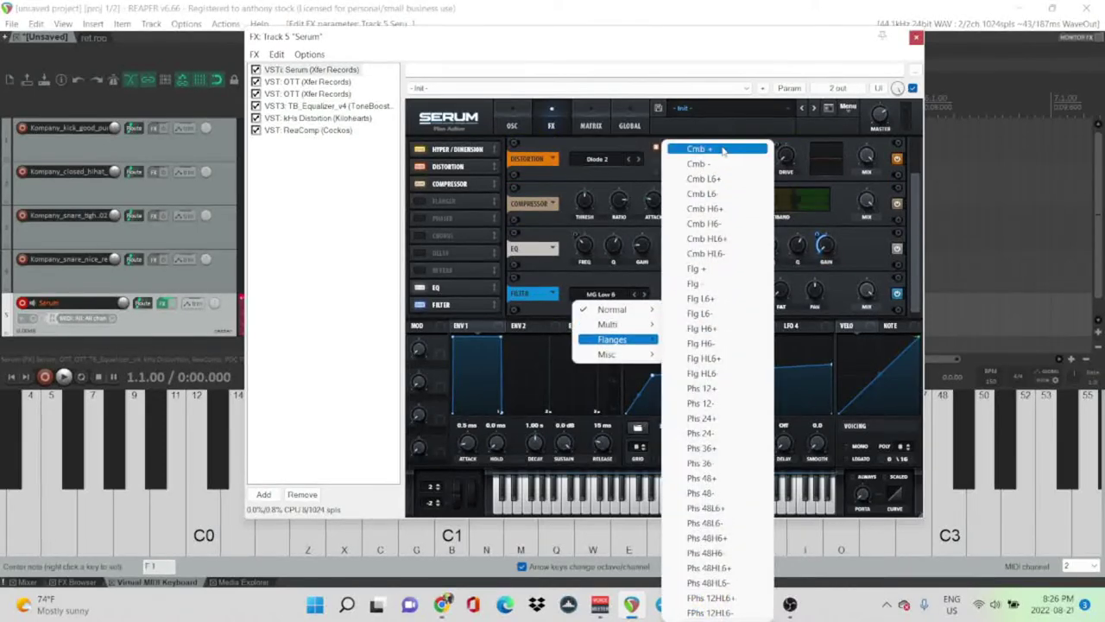
{"action": "left_click", "coordinate": [722, 150]}
{"action": "left_click", "coordinate": [616, 296]}
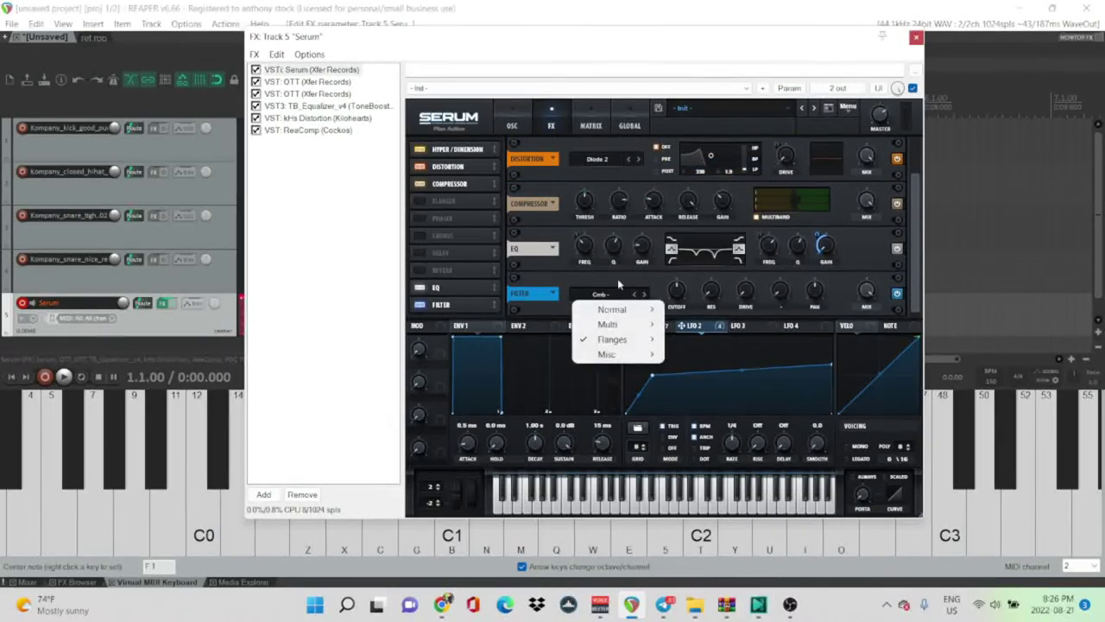
{"action": "mouse_move", "coordinate": [614, 338]}
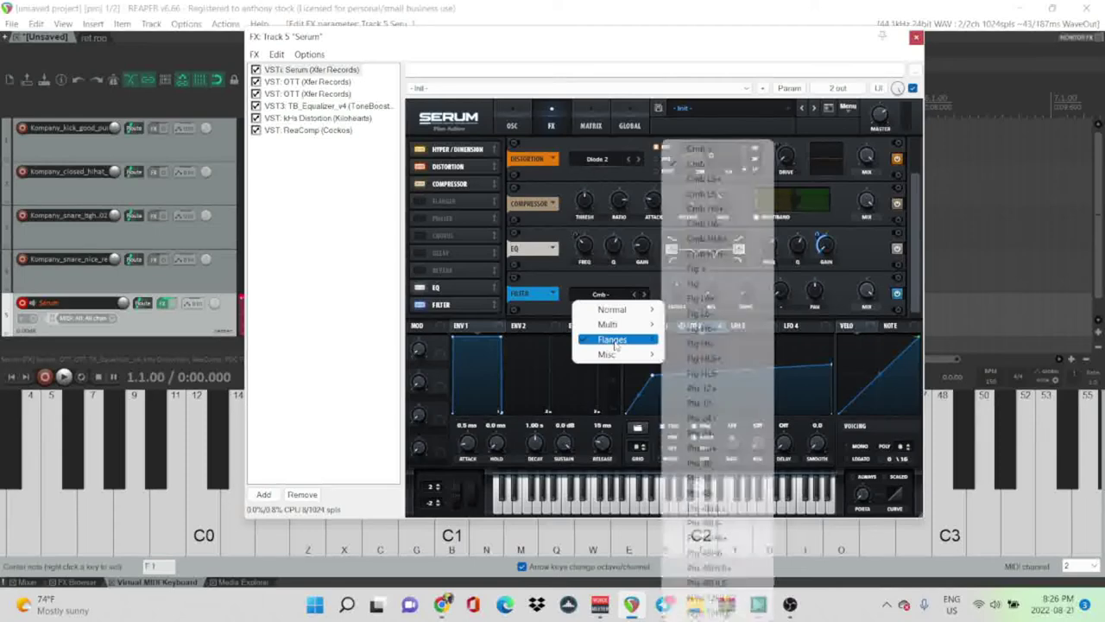
{"action": "left_click", "coordinate": [724, 149]}
Zero LFO 1's cutoff modulation and audition the comb filter with LFO 2 on resonance
{"action": "left_click", "coordinate": [657, 329]}
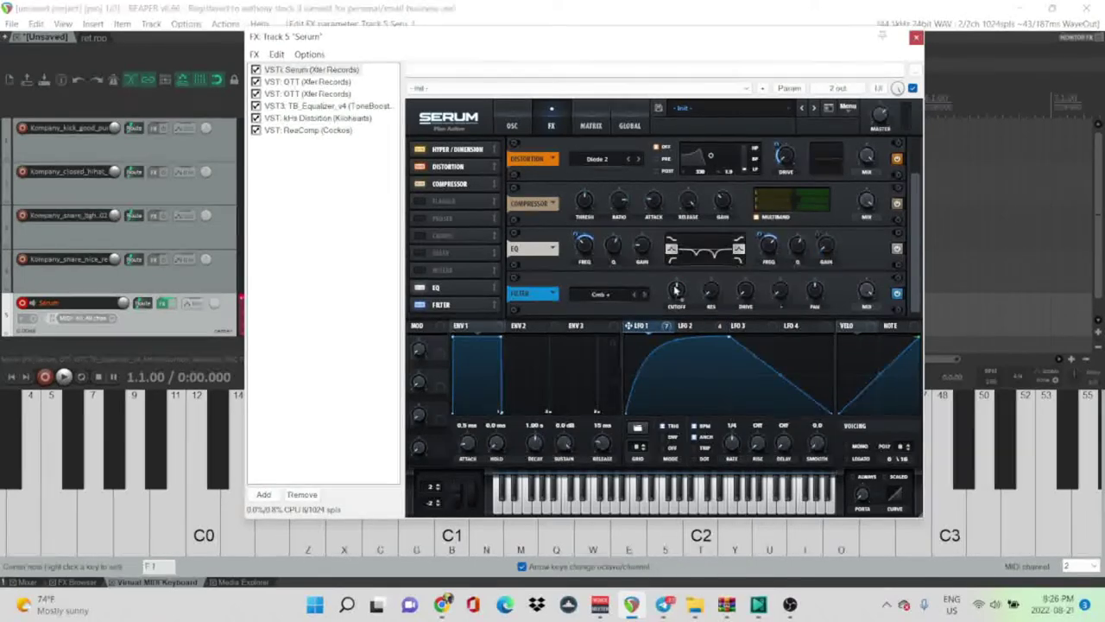
{"action": "left_click_drag", "start_coordinate": [664, 325], "coordinate": [663, 336]}
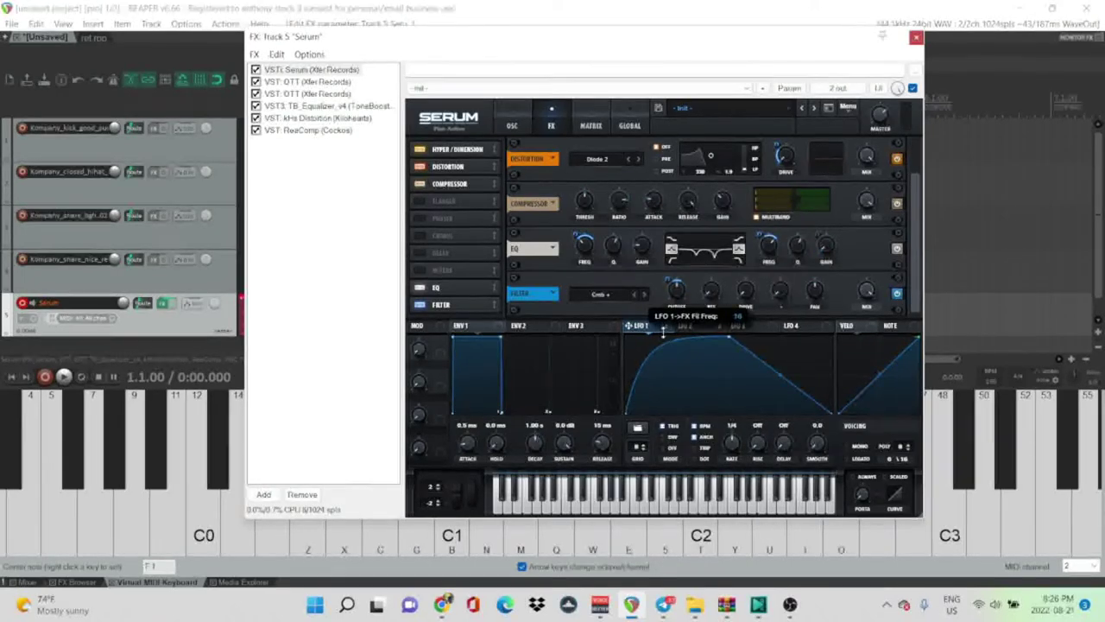
{"action": "key", "text": "m"}
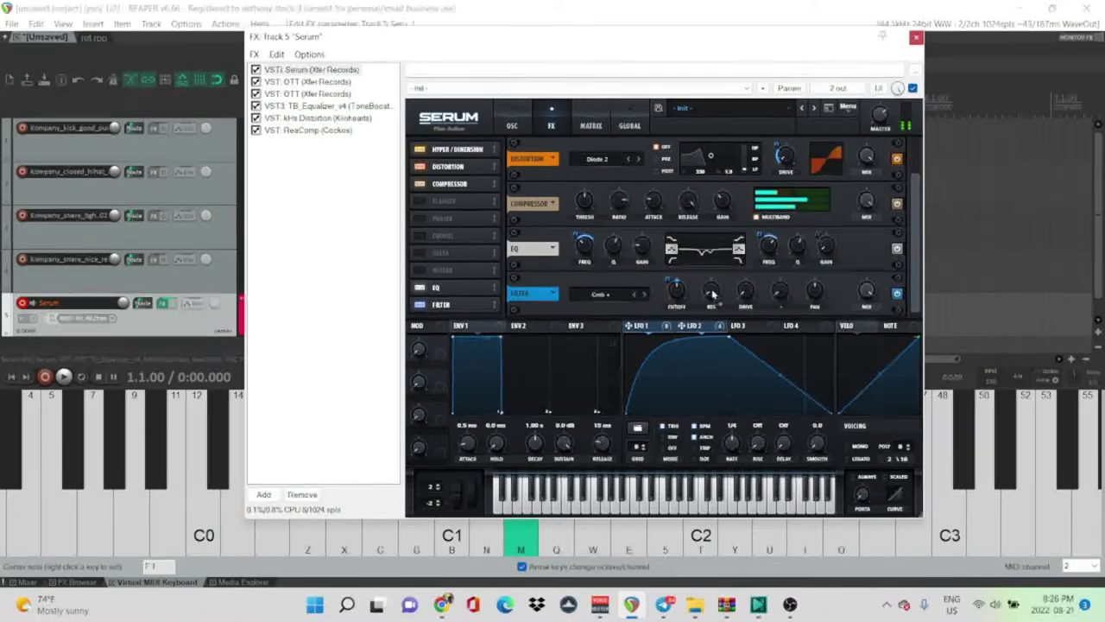
{"action": "left_click", "coordinate": [684, 326]}
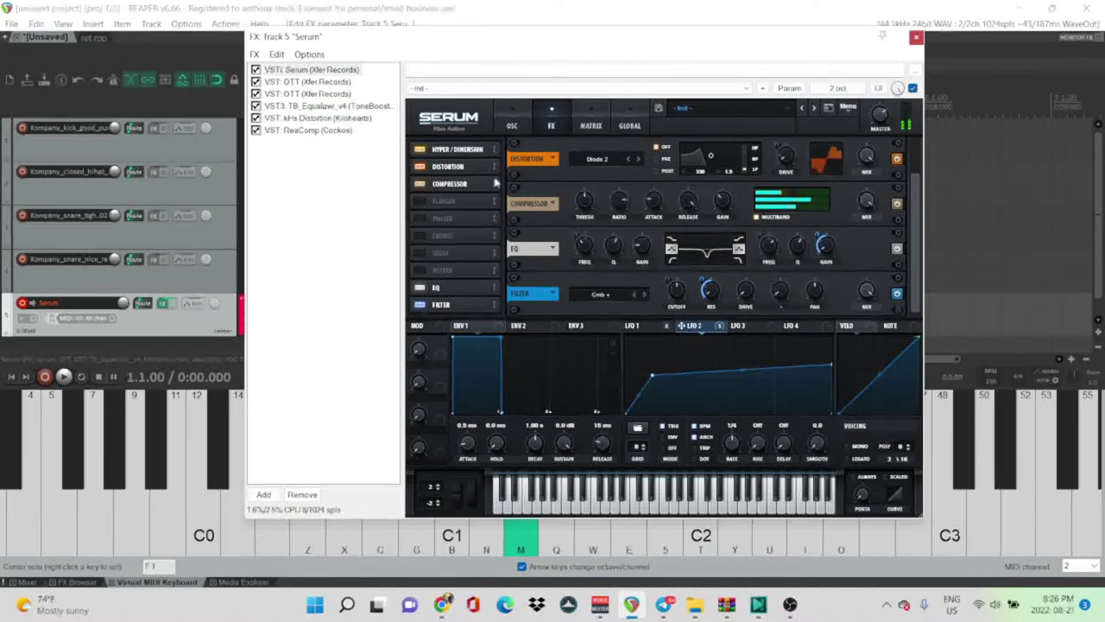
Enable a Plate reverb in Serum's FX, adjust its pre-delay and set width to 77%
{"action": "left_click", "coordinate": [420, 273]}
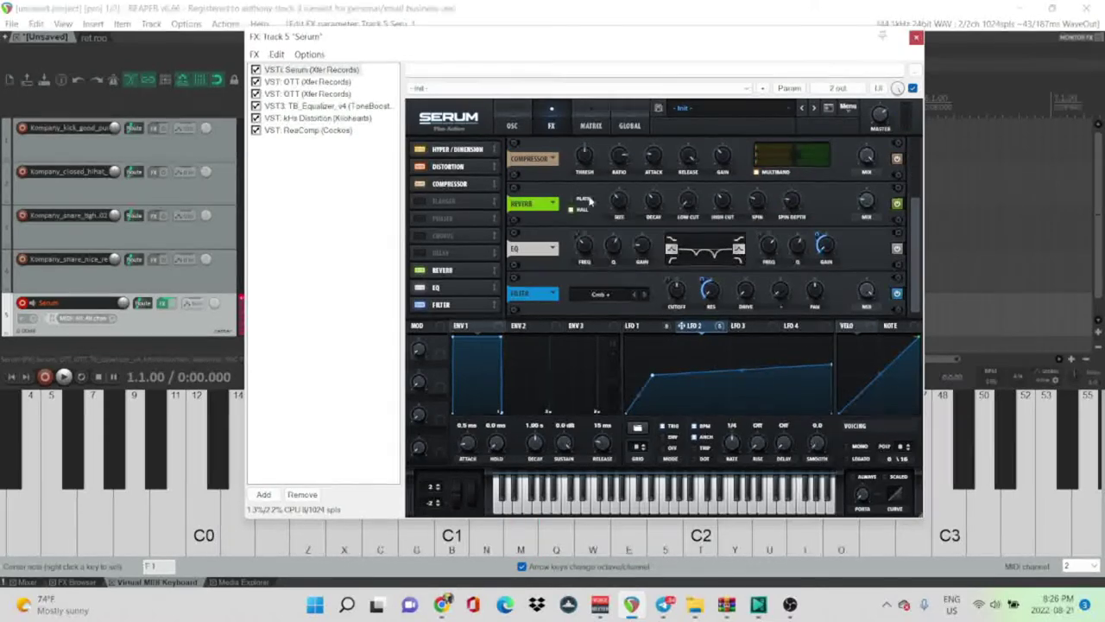
{"action": "left_click", "coordinate": [573, 198]}
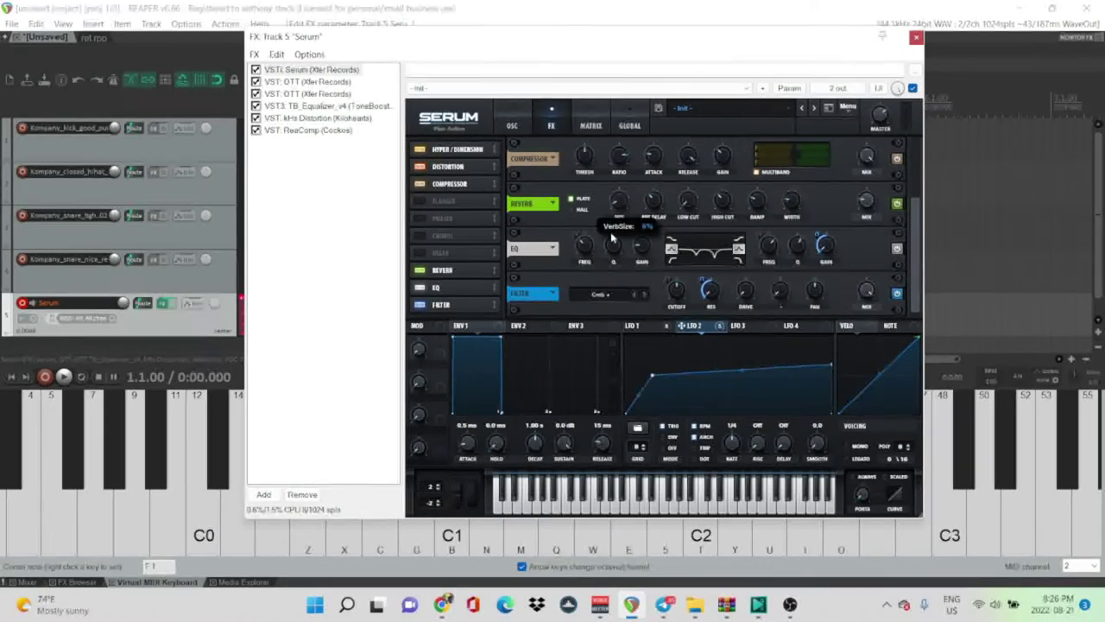
{"action": "key", "text": "m"}
{"action": "mouse_move", "coordinate": [656, 218]}
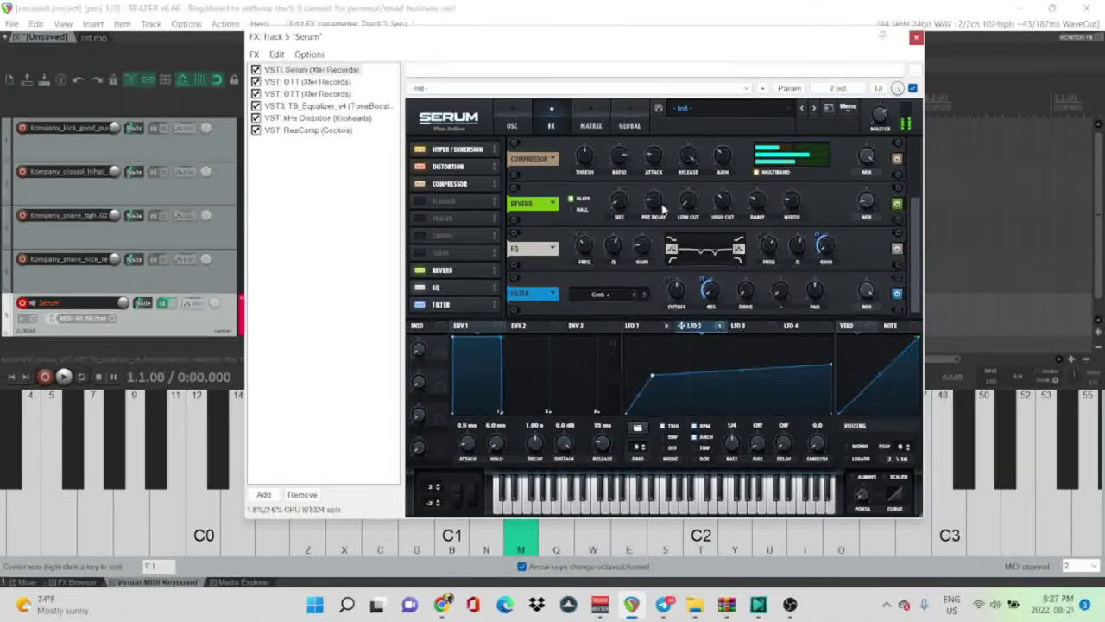
{"action": "left_click_drag", "start_coordinate": [654, 200], "coordinate": [663, 164]}
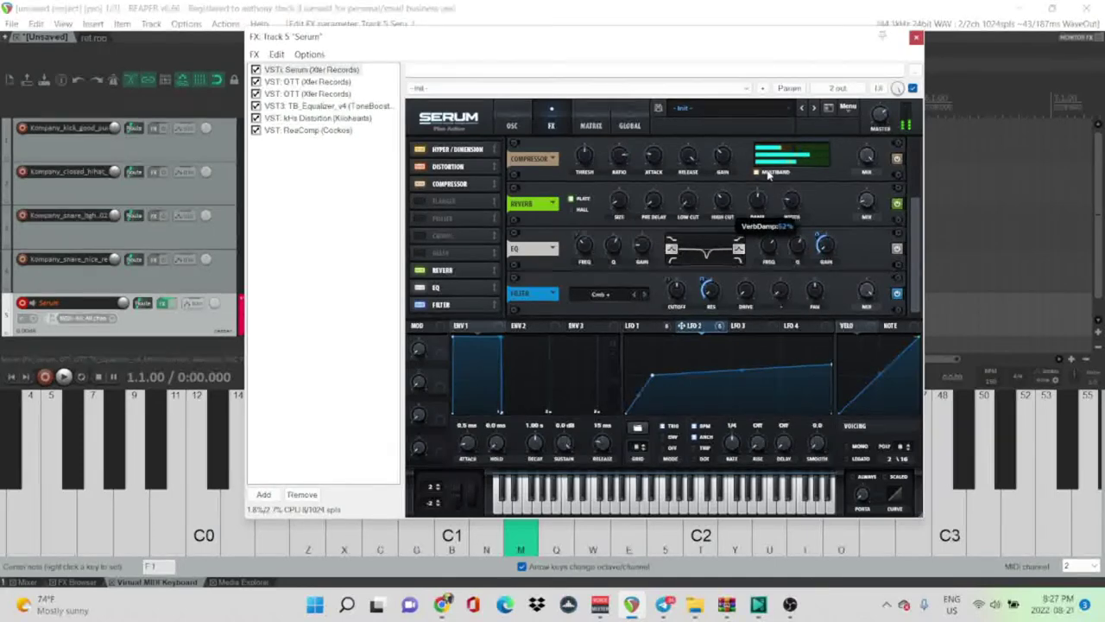
{"action": "left_click_drag", "start_coordinate": [804, 152], "coordinate": [807, 143]}
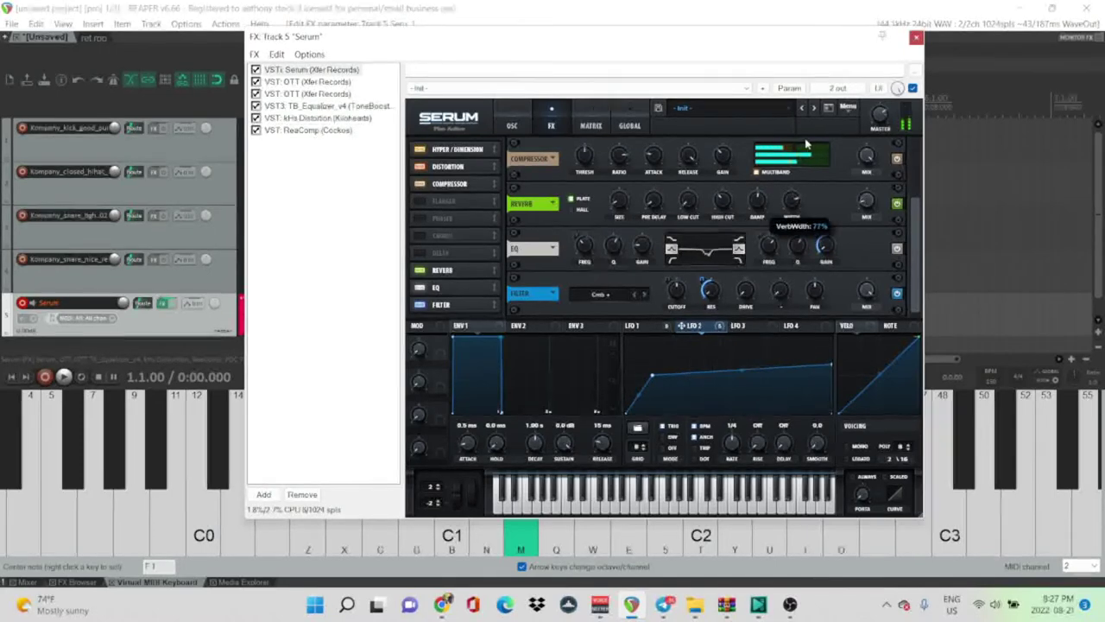
Swap the reverb for a trial unsynced delay modulated by LFO 1, then disable it
{"action": "left_click", "coordinate": [419, 271]}
{"action": "left_click", "coordinate": [424, 255]}
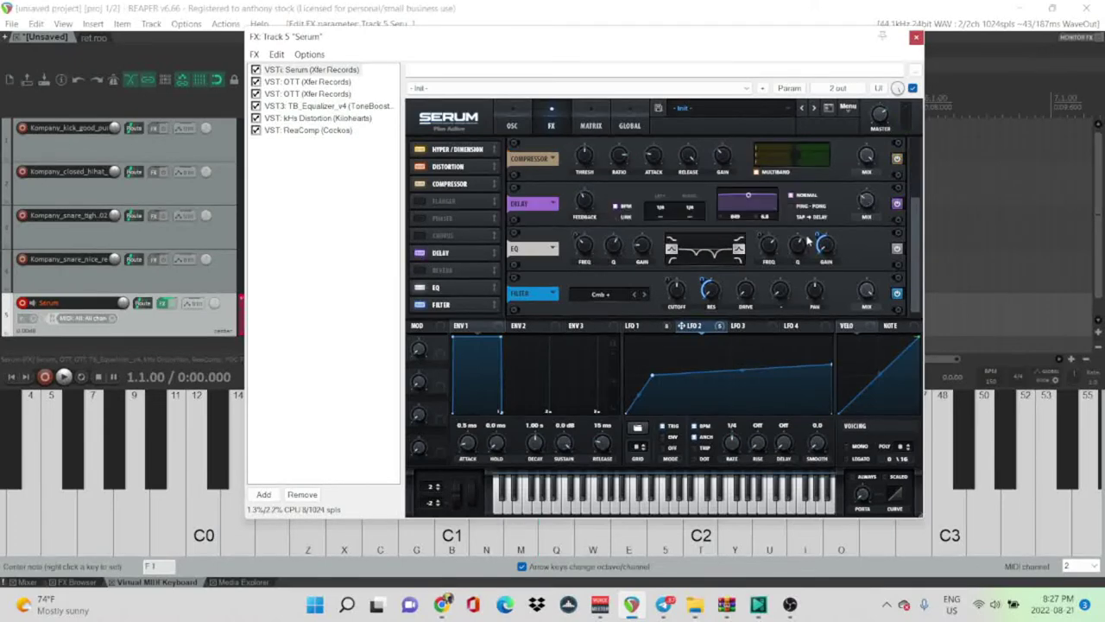
{"action": "left_click", "coordinate": [616, 207]}
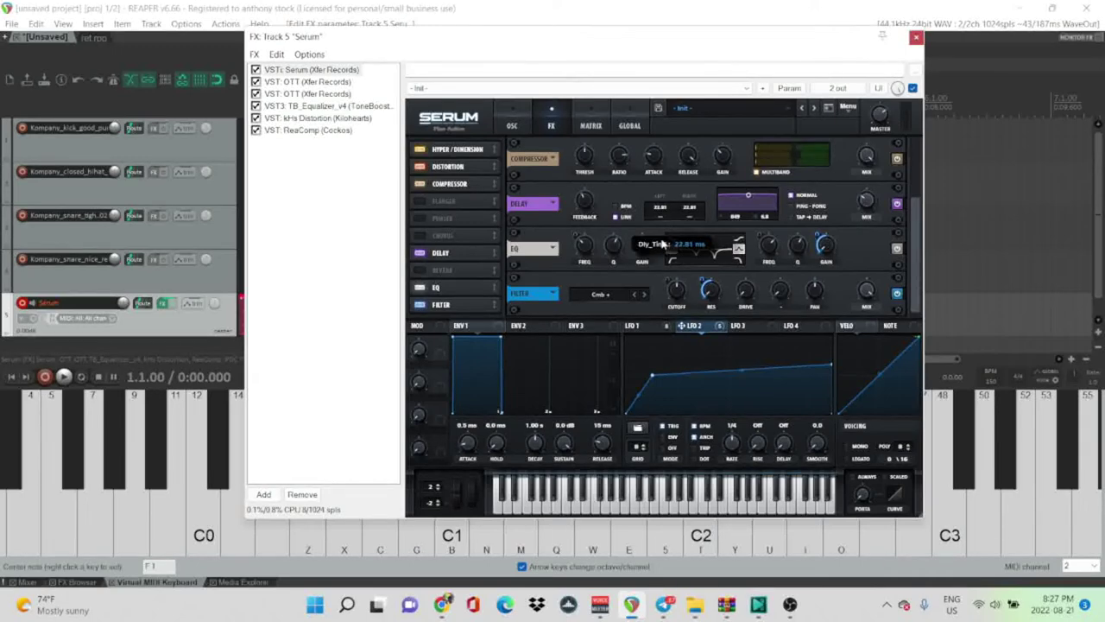
{"action": "key", "text": "m"}
{"action": "left_click", "coordinate": [641, 325]}
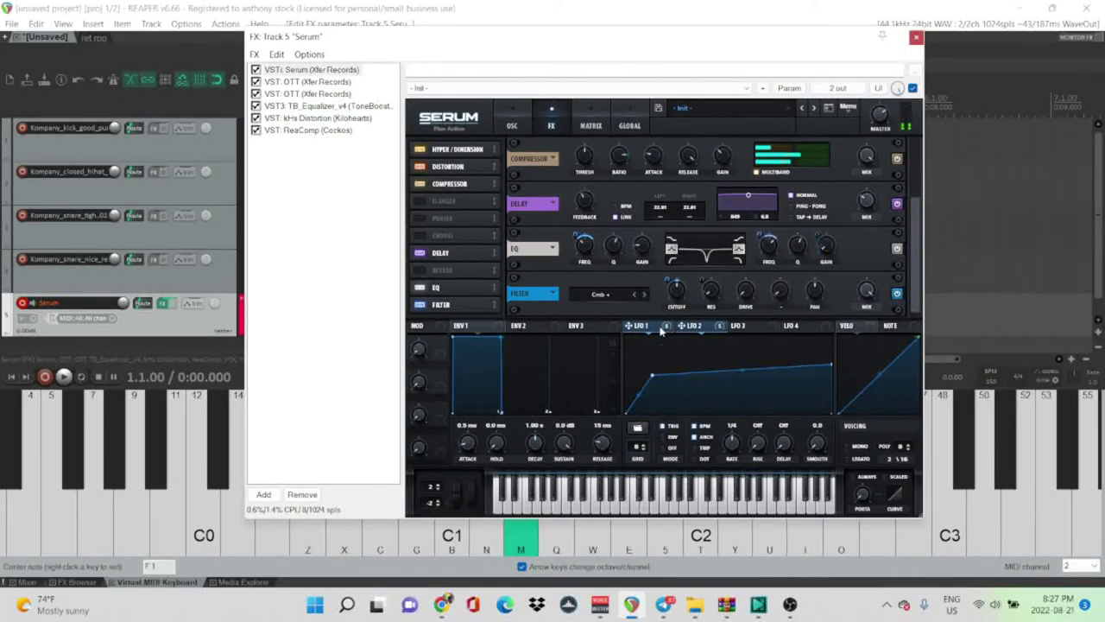
{"action": "key", "text": "m"}
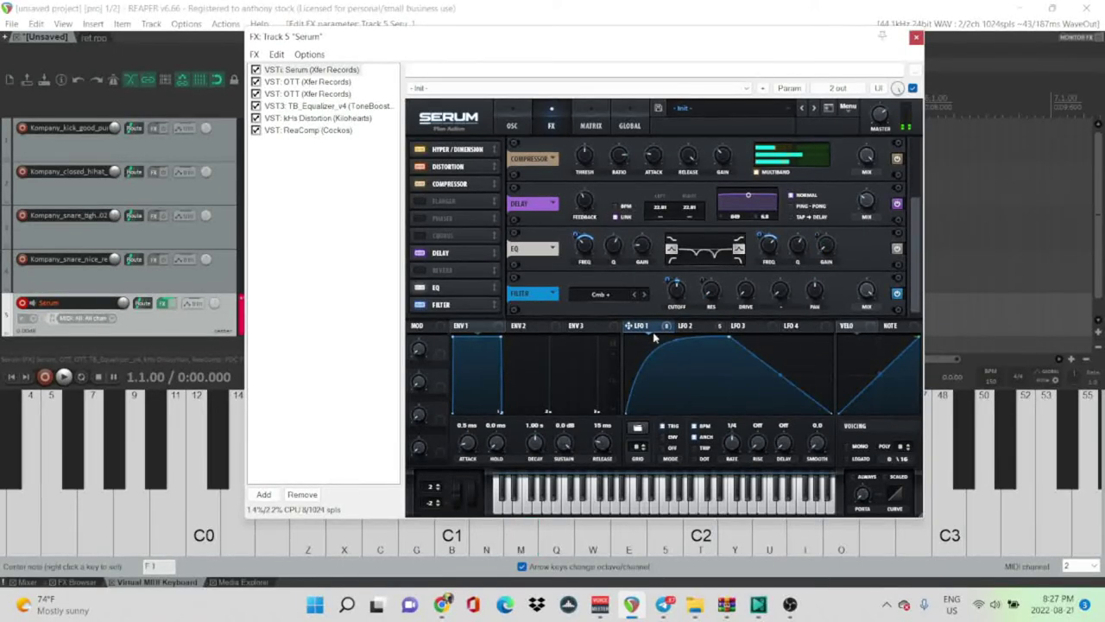
{"action": "left_click_drag", "start_coordinate": [605, 233], "coordinate": [585, 200]}
{"action": "key", "text": "m"}
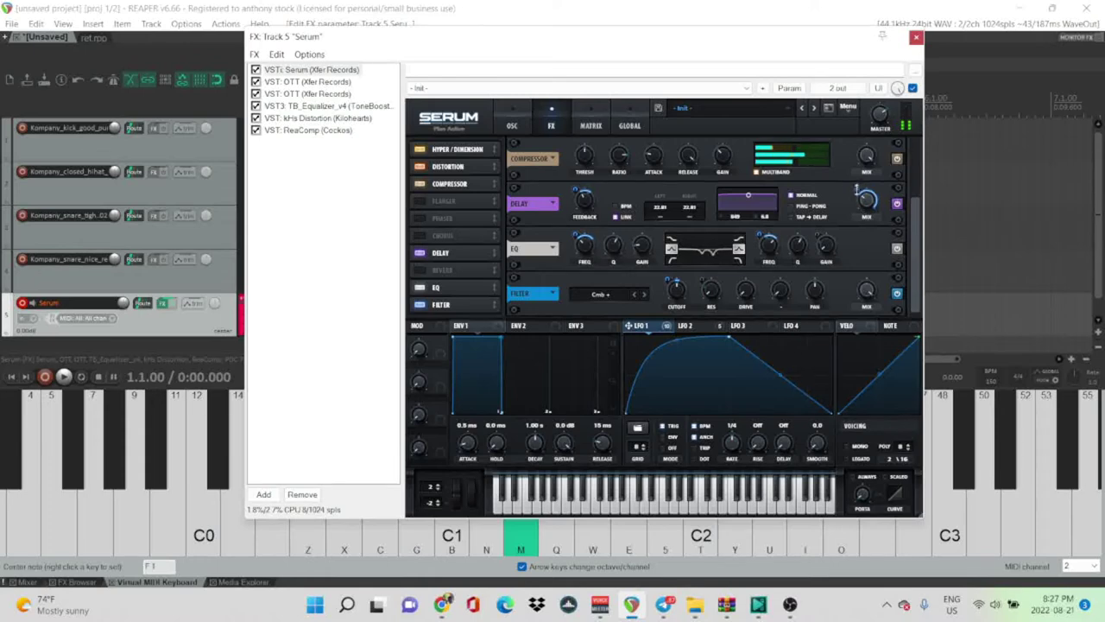
{"action": "left_click_drag", "start_coordinate": [857, 188], "coordinate": [853, 214]}
{"action": "left_click_drag", "start_coordinate": [669, 212], "coordinate": [672, 216]}
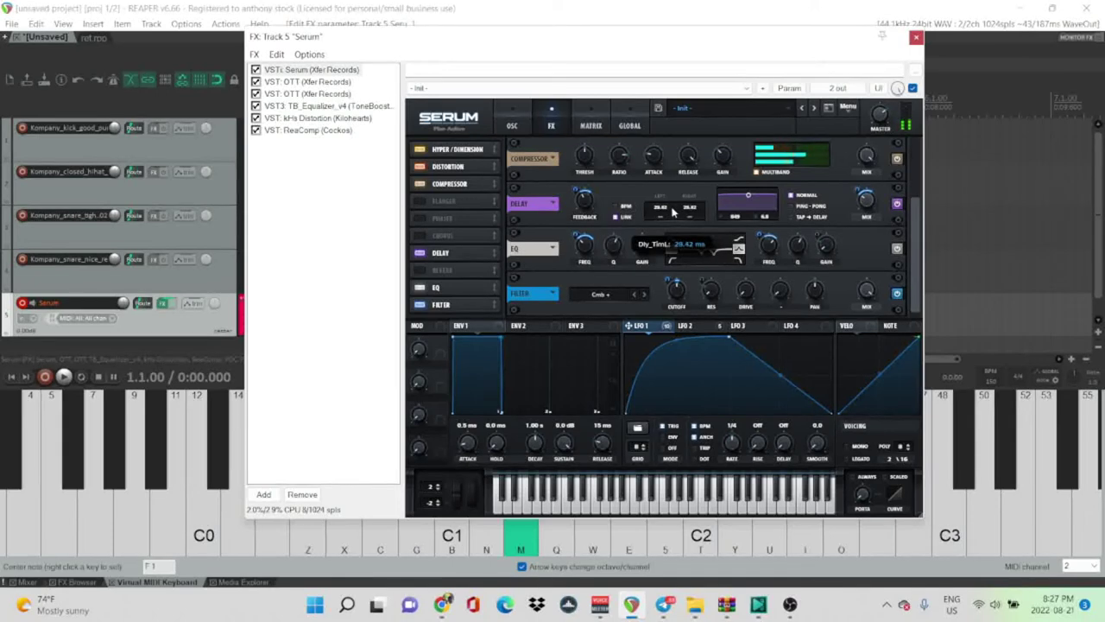
{"action": "left_click", "coordinate": [440, 252]}
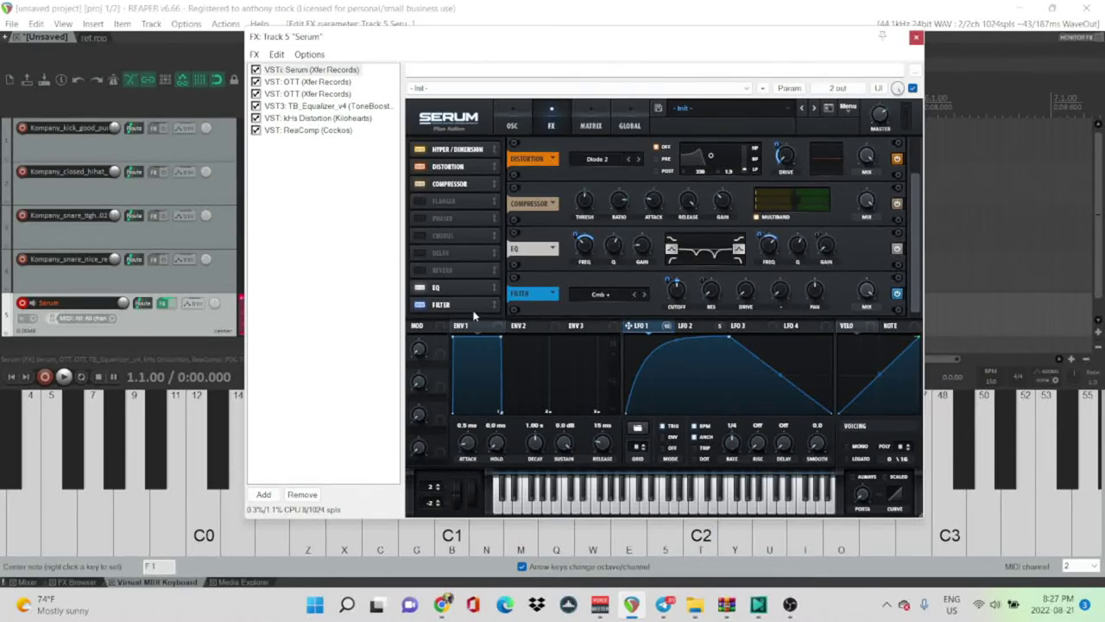
Audition chorus, phaser and flanger in turn, keep Distortion enabled, and close the FX window
{"action": "left_click", "coordinate": [420, 236]}
{"action": "key", "text": "m"}
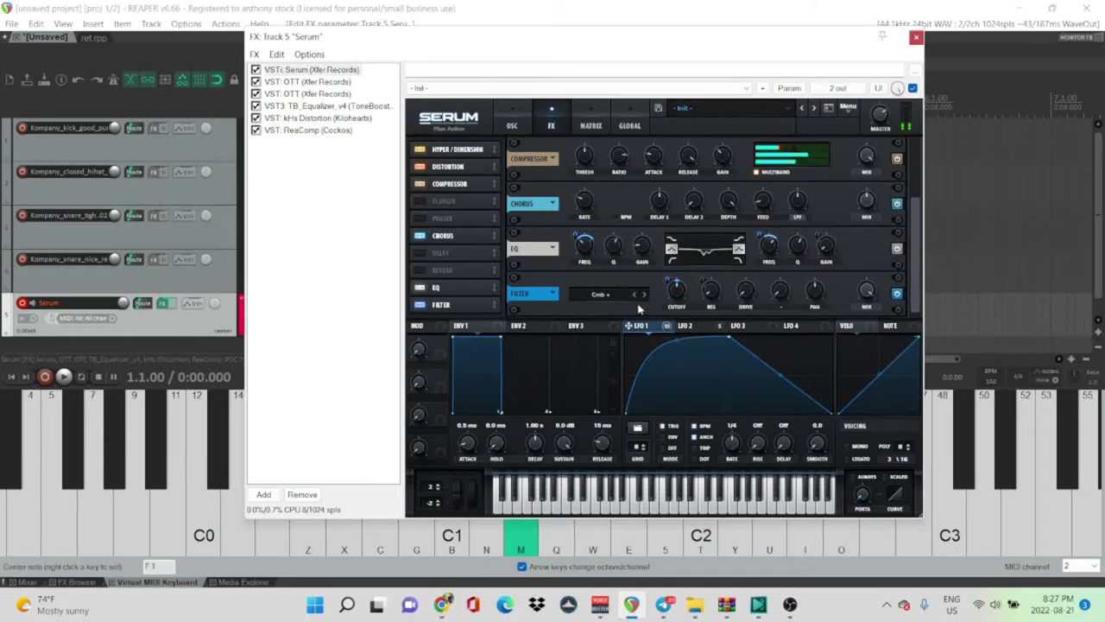
{"action": "left_click_drag", "start_coordinate": [665, 222], "coordinate": [731, 284]}
{"action": "left_click", "coordinate": [426, 237]}
{"action": "left_click", "coordinate": [423, 219]}
{"action": "key", "text": "m"}
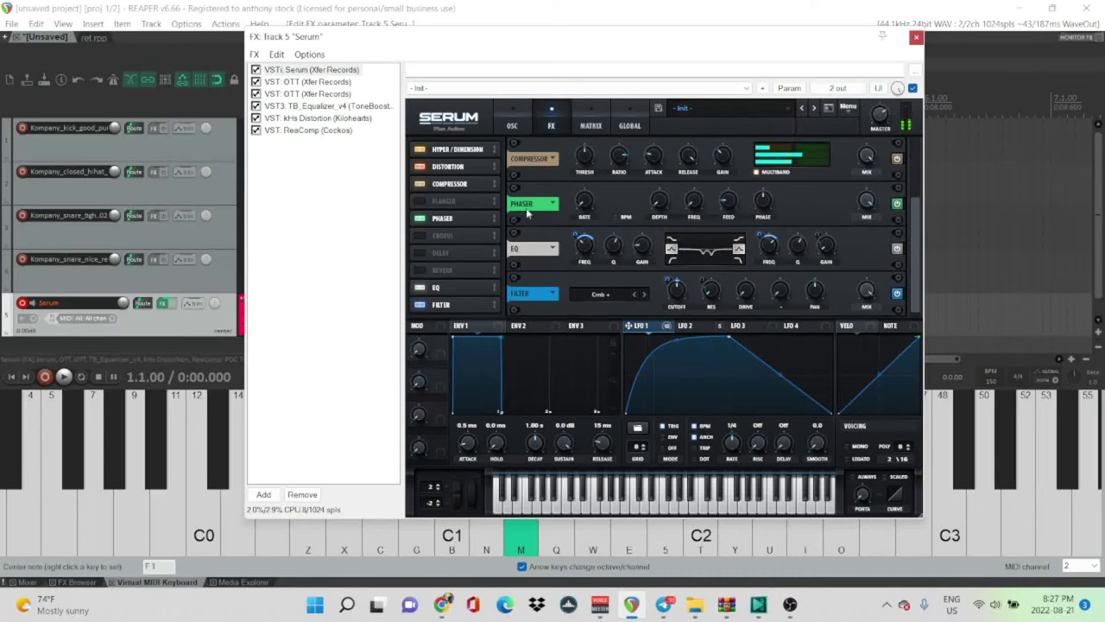
{"action": "left_click", "coordinate": [421, 217]}
{"action": "left_click", "coordinate": [421, 201]}
{"action": "key", "text": "m"}
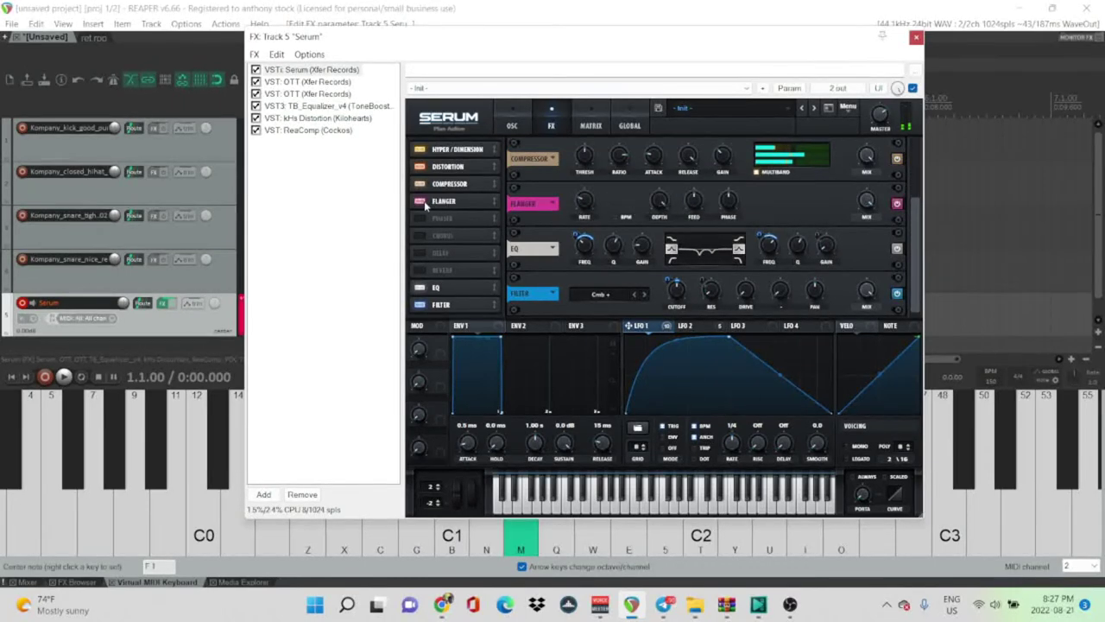
{"action": "left_click", "coordinate": [421, 201]}
{"action": "left_click", "coordinate": [420, 167]}
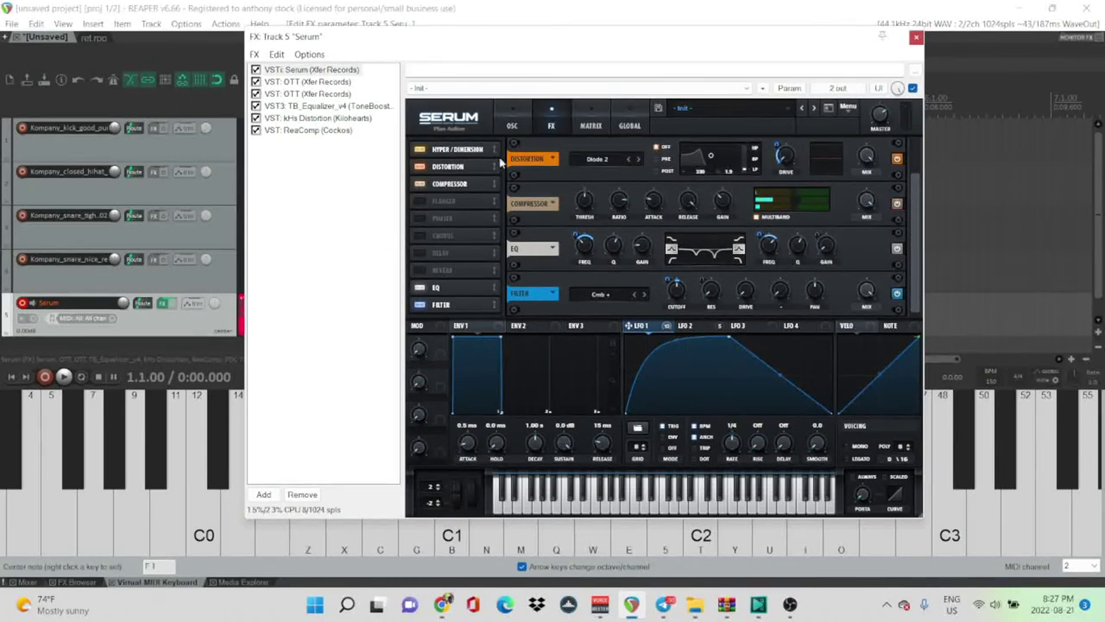
{"action": "left_click", "coordinate": [916, 37]}
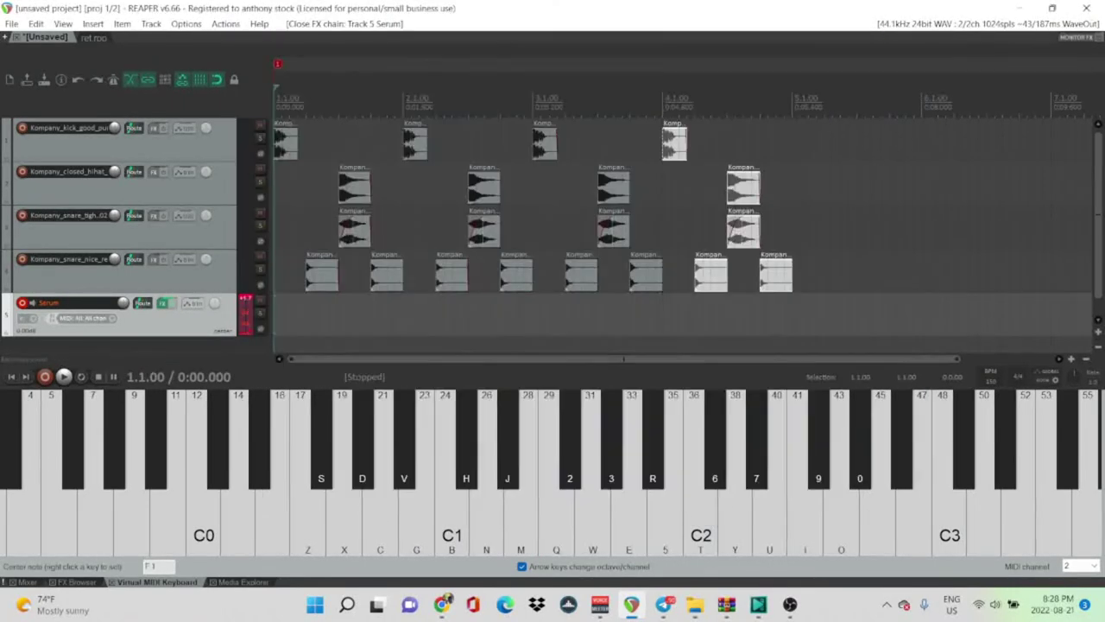
Remove marker 1 and insert a new empty track moved to the top
{"action": "right_click", "coordinate": [277, 66]}
{"action": "left_click", "coordinate": [328, 92]}
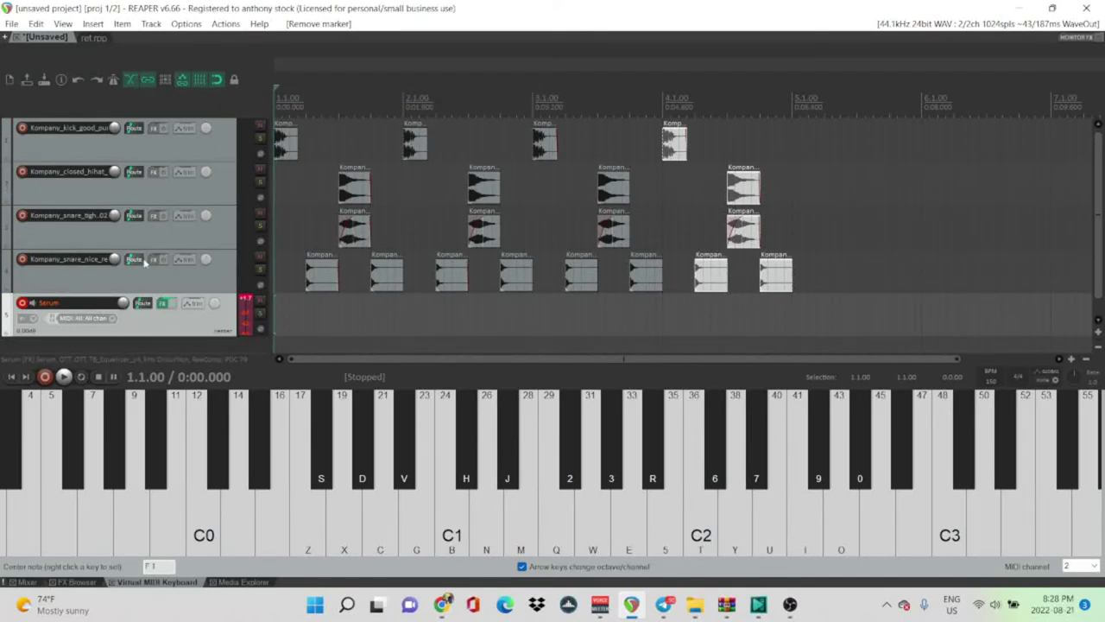
{"action": "right_click", "coordinate": [82, 345]}
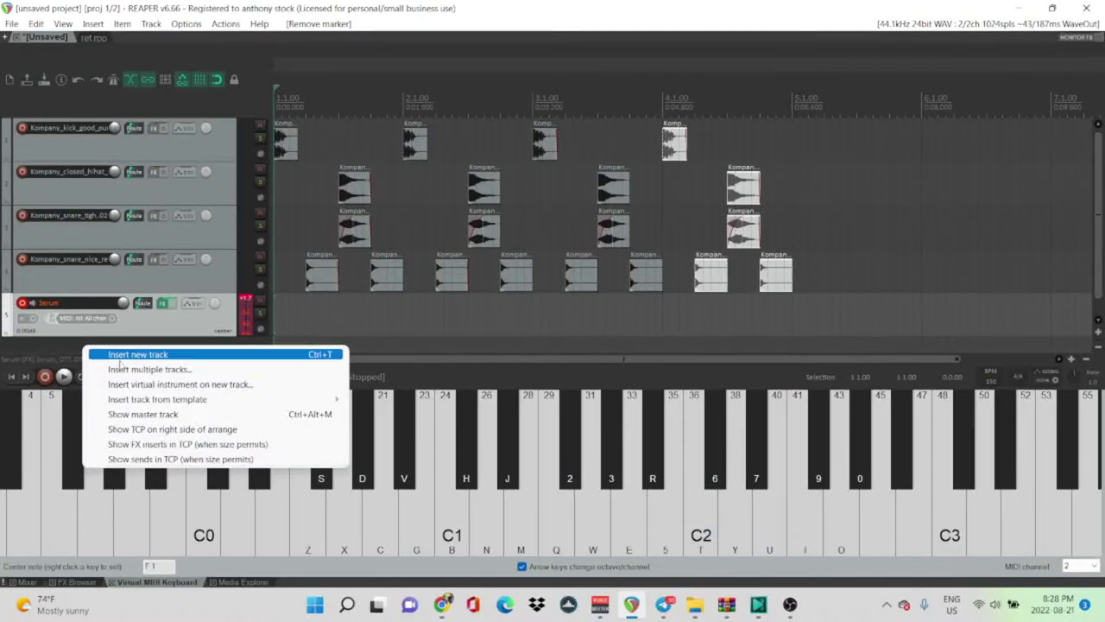
{"action": "left_click", "coordinate": [118, 354]}
{"action": "left_click_drag", "start_coordinate": [70, 337], "coordinate": [45, 129]}
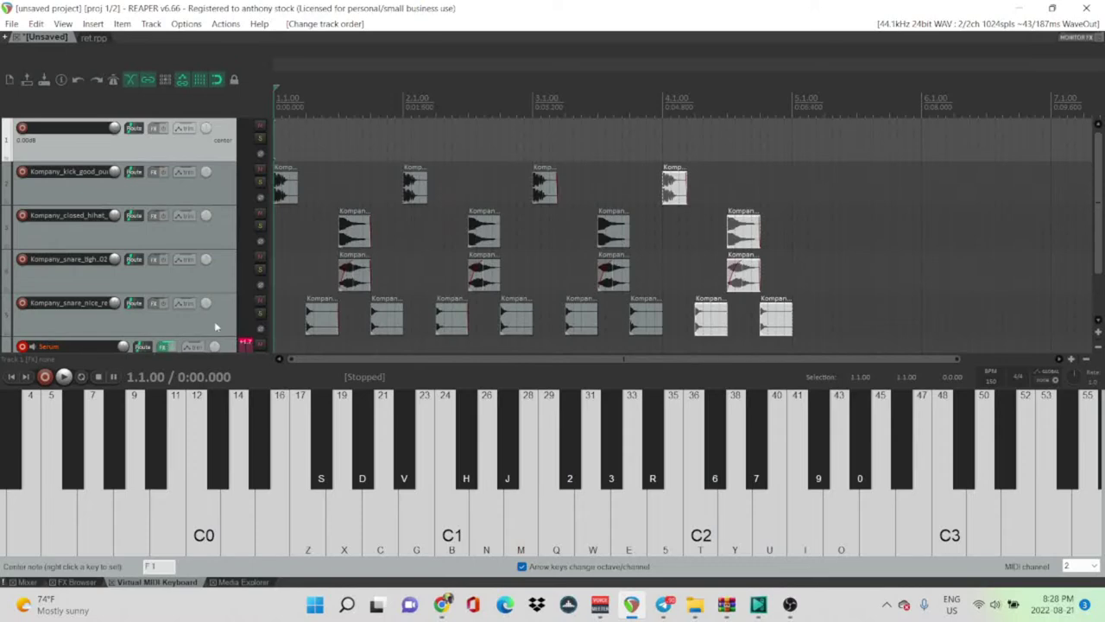
Make the new track a drum folder and move the snare release track to the top
{"action": "scroll", "coordinate": [209, 180], "scroll_direction": "down", "scroll_amount": 2}
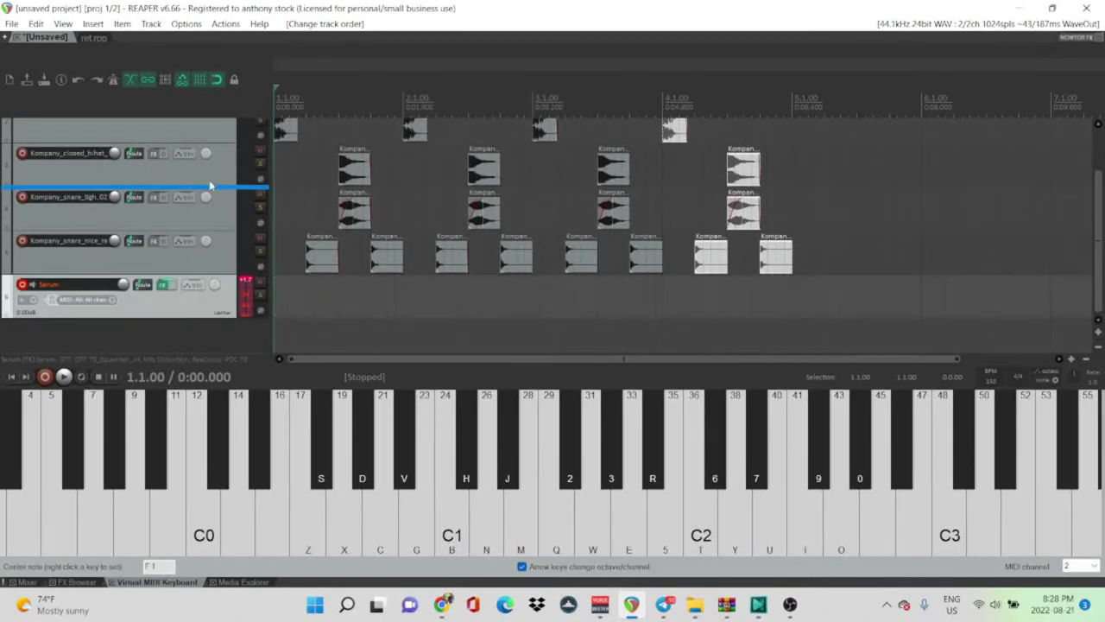
{"action": "scroll", "coordinate": [209, 179], "scroll_direction": "up", "scroll_amount": 2}
{"action": "scroll", "coordinate": [169, 198], "scroll_direction": "up", "scroll_amount": 1}
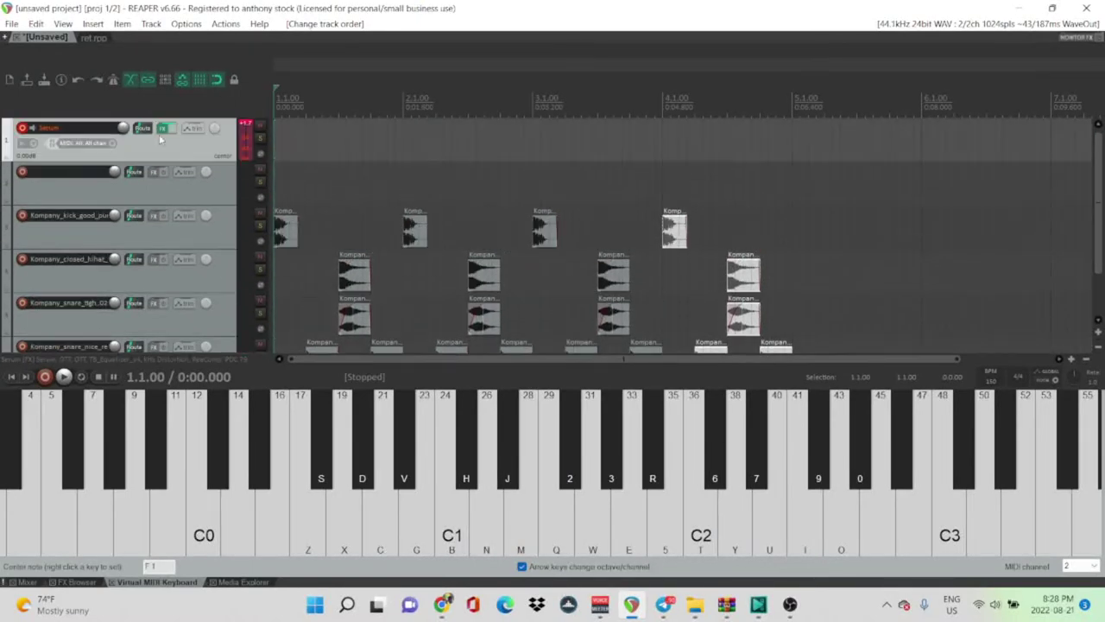
{"action": "left_click", "coordinate": [4, 209]}
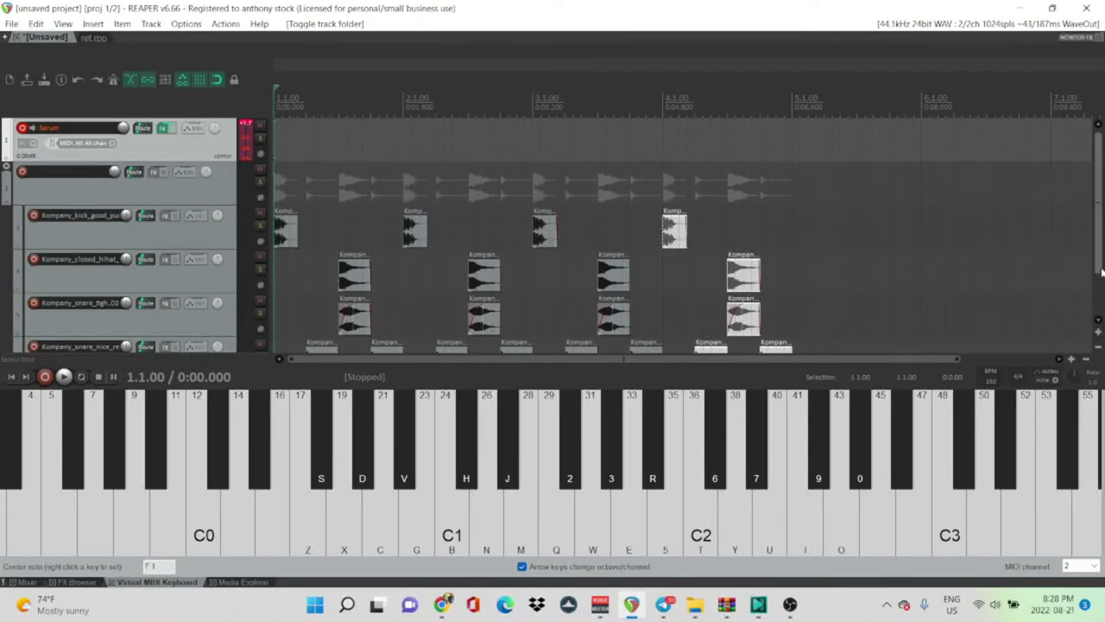
{"action": "scroll", "coordinate": [225, 349], "scroll_direction": "down", "scroll_amount": 1}
{"action": "left_click", "coordinate": [184, 318]}
{"action": "left_click_drag", "start_coordinate": [185, 317], "coordinate": [191, 98]}
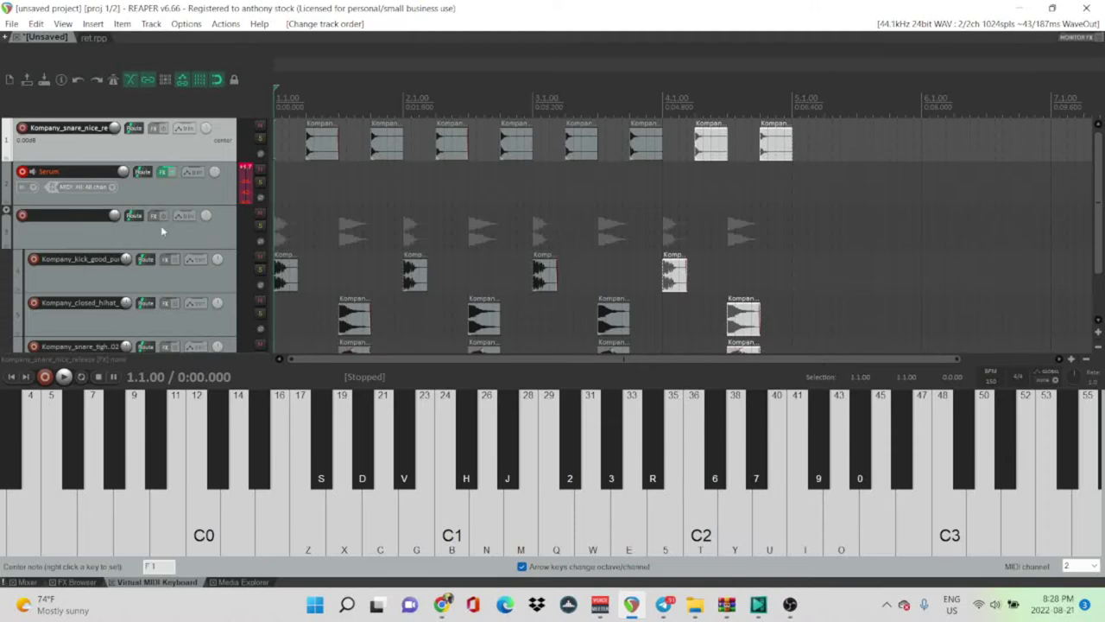
{"action": "left_click", "coordinate": [134, 215]}
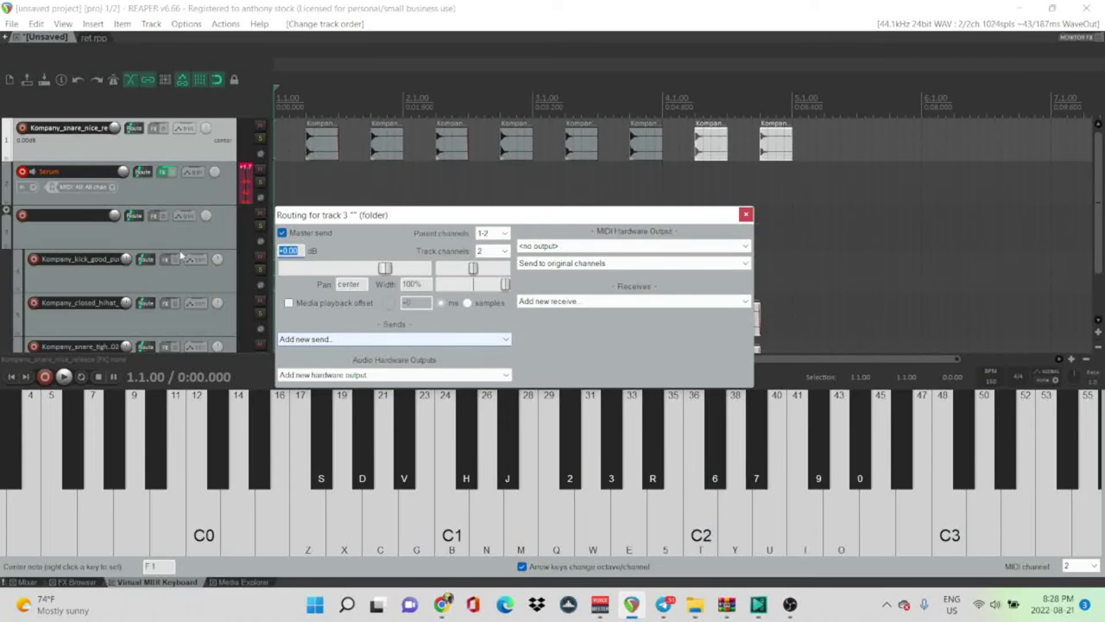
Send the drum folder to track 2 Serum on new channels 3/4, then paste a hi-hat item
{"action": "left_click", "coordinate": [318, 340]}
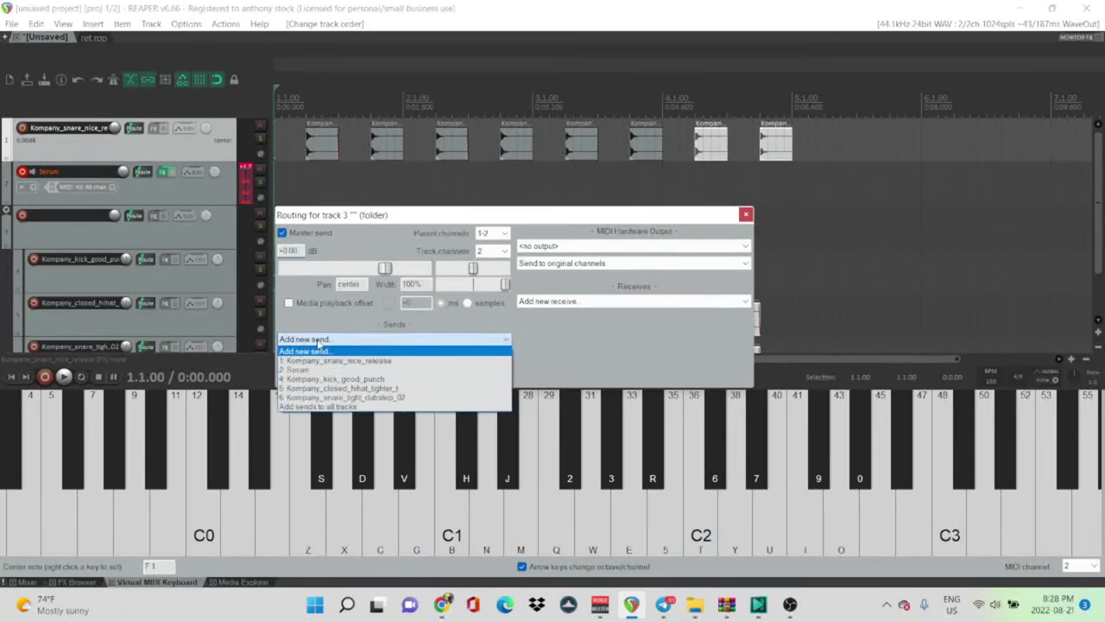
{"action": "left_click", "coordinate": [320, 357]}
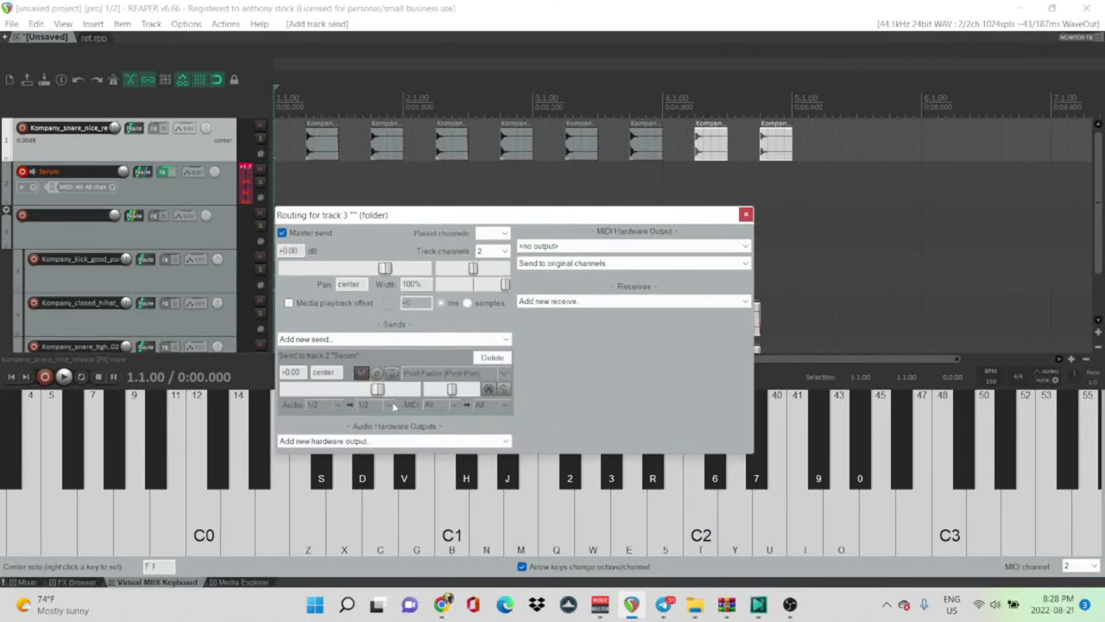
{"action": "left_click", "coordinate": [393, 406]}
{"action": "mouse_move", "coordinate": [411, 465]}
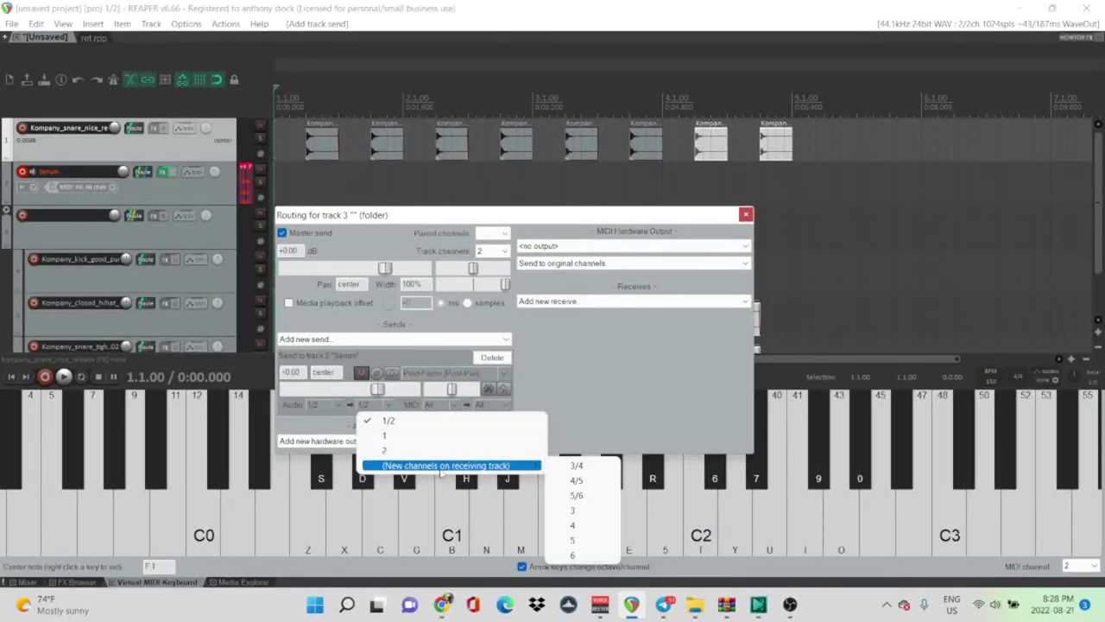
{"action": "left_click", "coordinate": [576, 466]}
{"action": "left_click", "coordinate": [747, 214]}
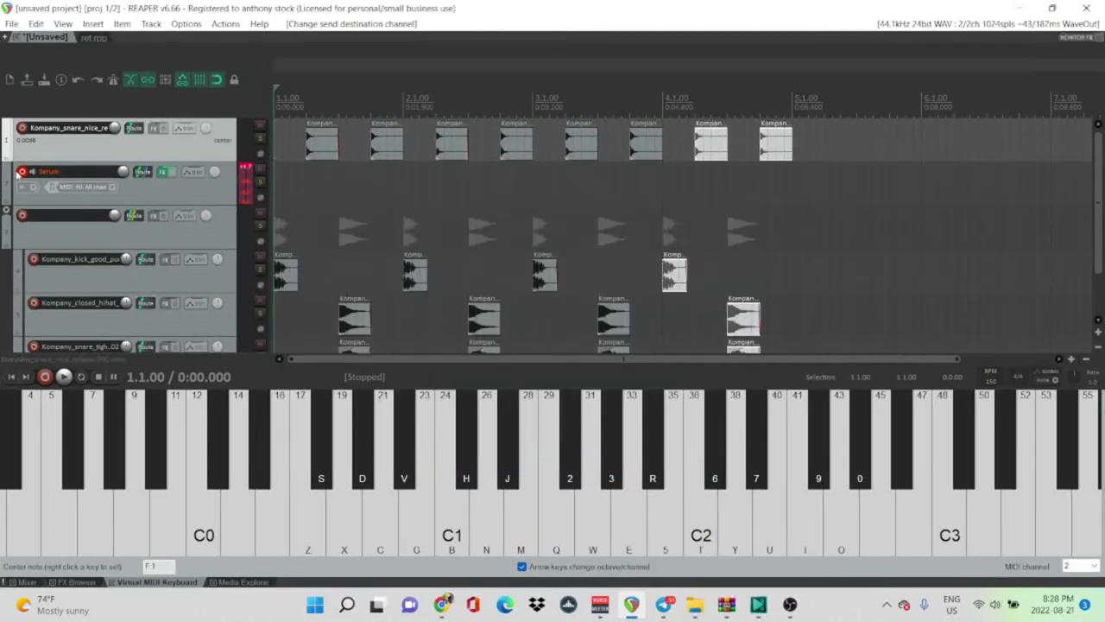
{"action": "key", "text": "ctrl+v"}
{"action": "left_click_drag", "start_coordinate": [285, 192], "coordinate": [749, 190]}
Delete the stray hi-hat item and create a four-bar MIDI item on the Serum track
{"action": "right_click", "coordinate": [750, 188]}
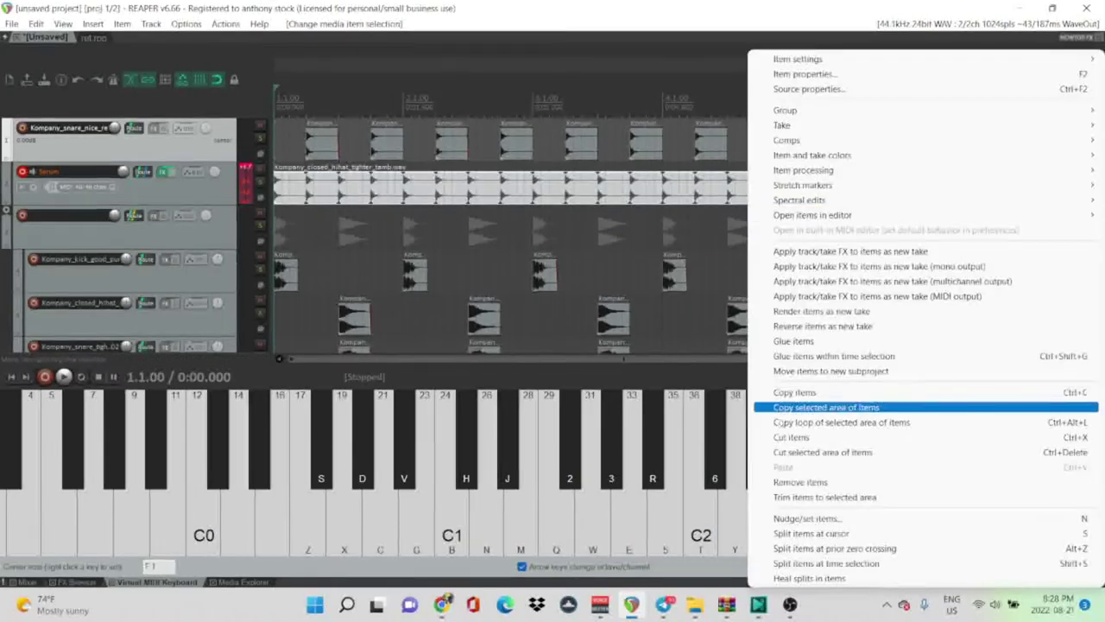
{"action": "left_click", "coordinate": [801, 482]}
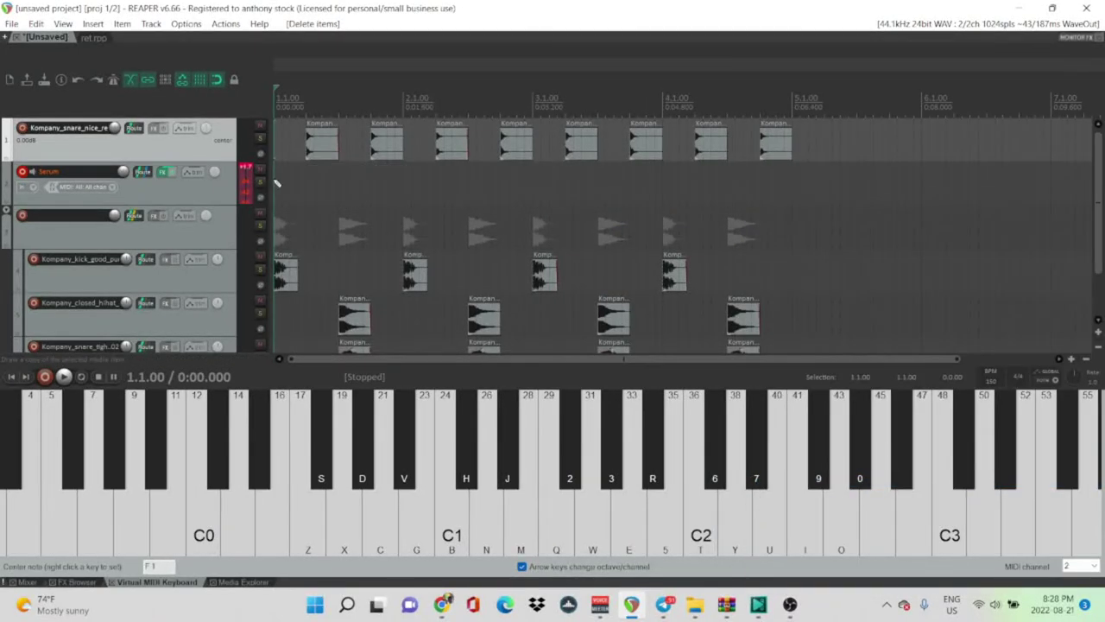
{"action": "left_click_drag", "start_coordinate": [275, 183], "coordinate": [796, 198]}
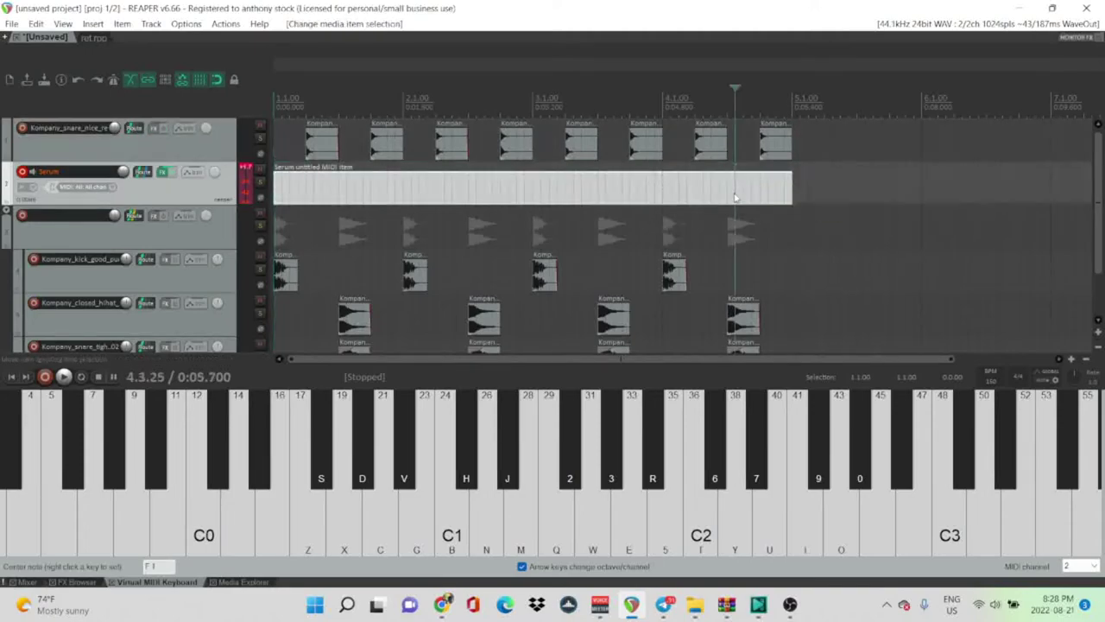
{"action": "double_click", "coordinate": [735, 186]}
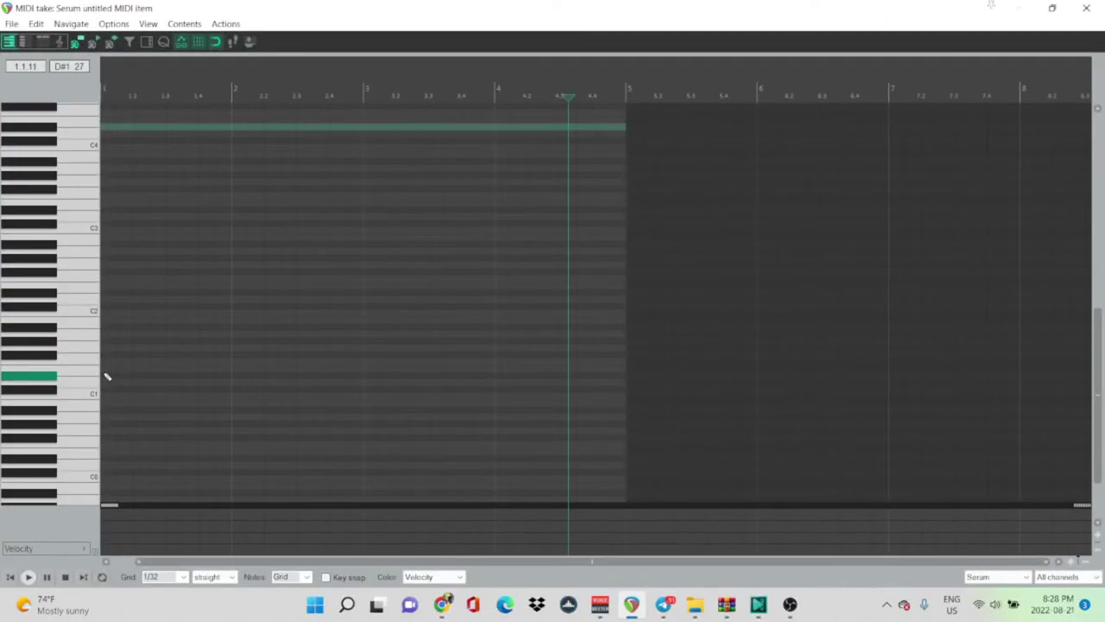
Draw one long E1 note in the MIDI item and play back the bass
{"action": "left_click_drag", "start_coordinate": [102, 370], "coordinate": [599, 370]}
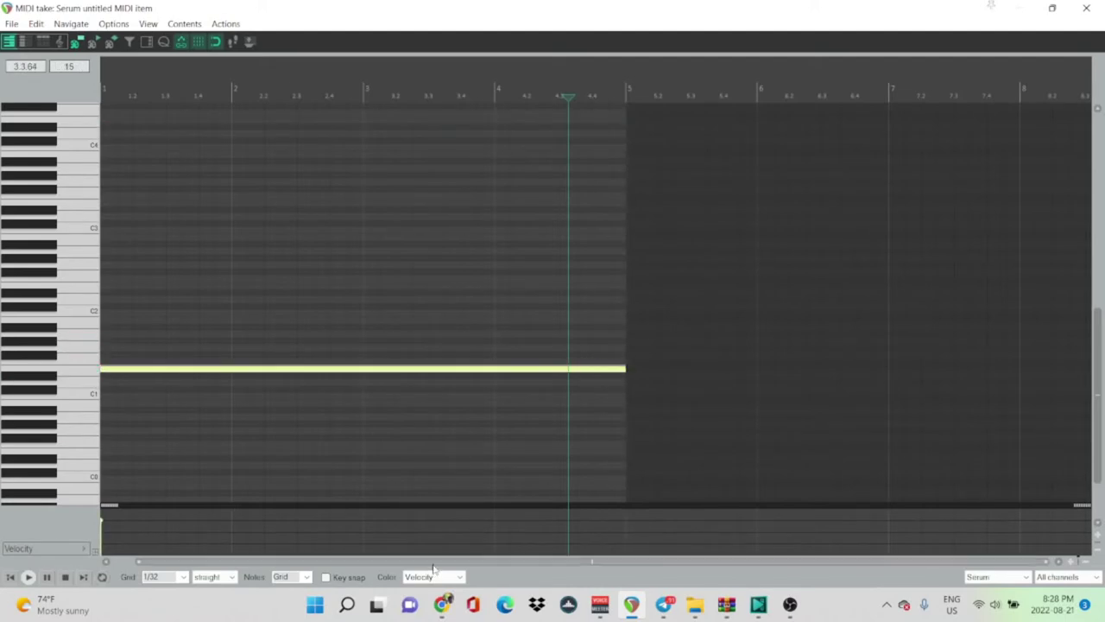
{"action": "scroll", "coordinate": [591, 561], "scroll_direction": "left", "scroll_amount": 1}
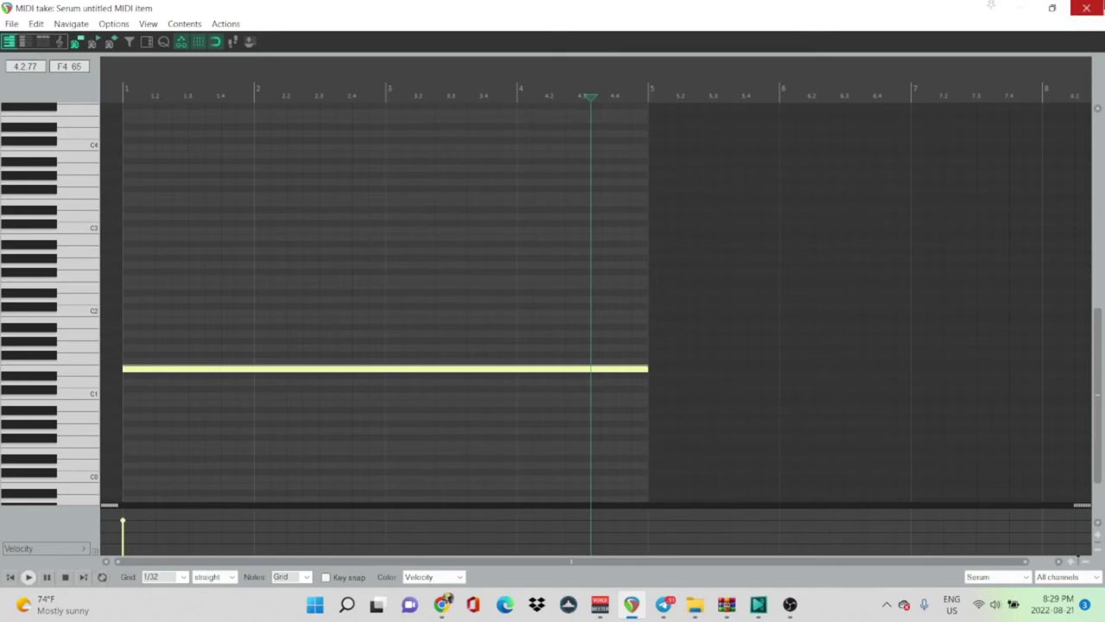
{"action": "left_click", "coordinate": [1086, 7]}
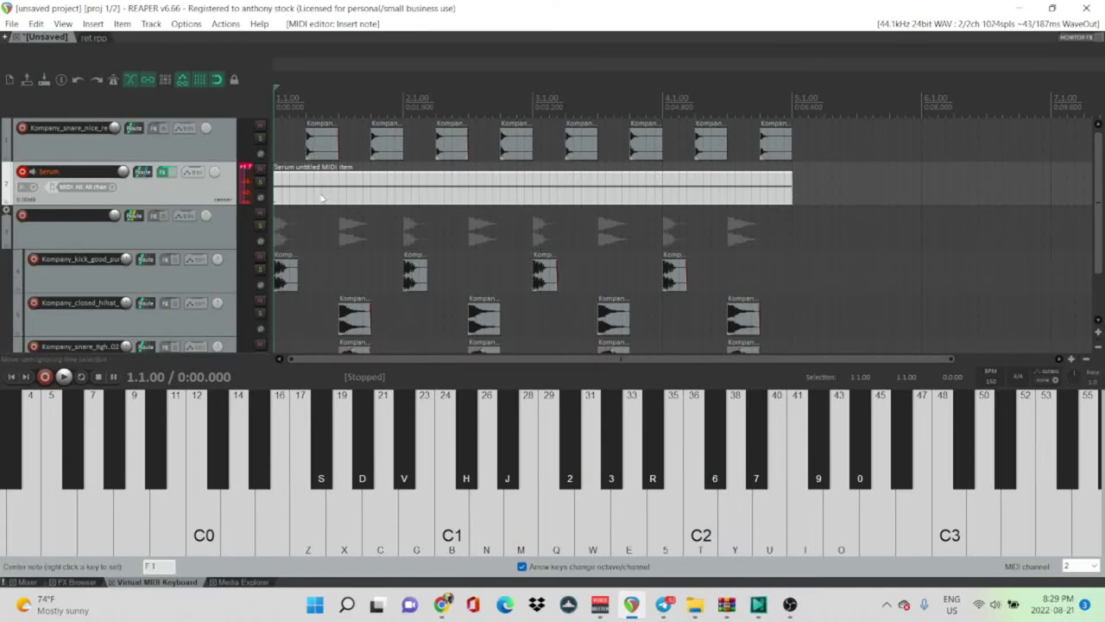
{"action": "key", "text": "space"}
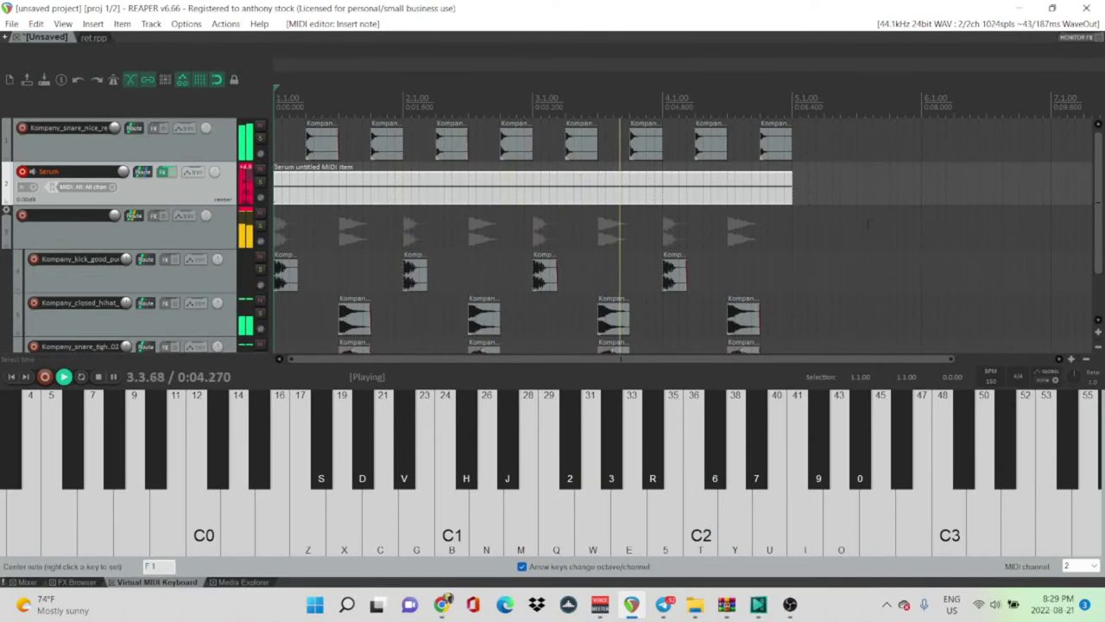
{"action": "key", "text": "space"}
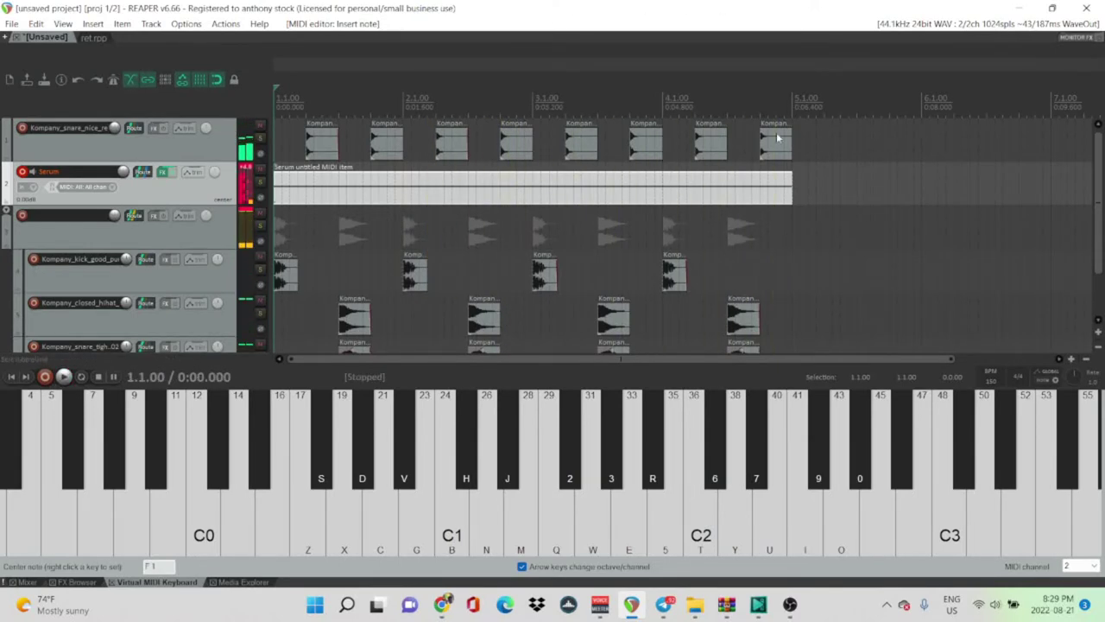
Insert a Vital track from the SUB track template and close its FX chain
{"action": "right_click", "coordinate": [161, 202]}
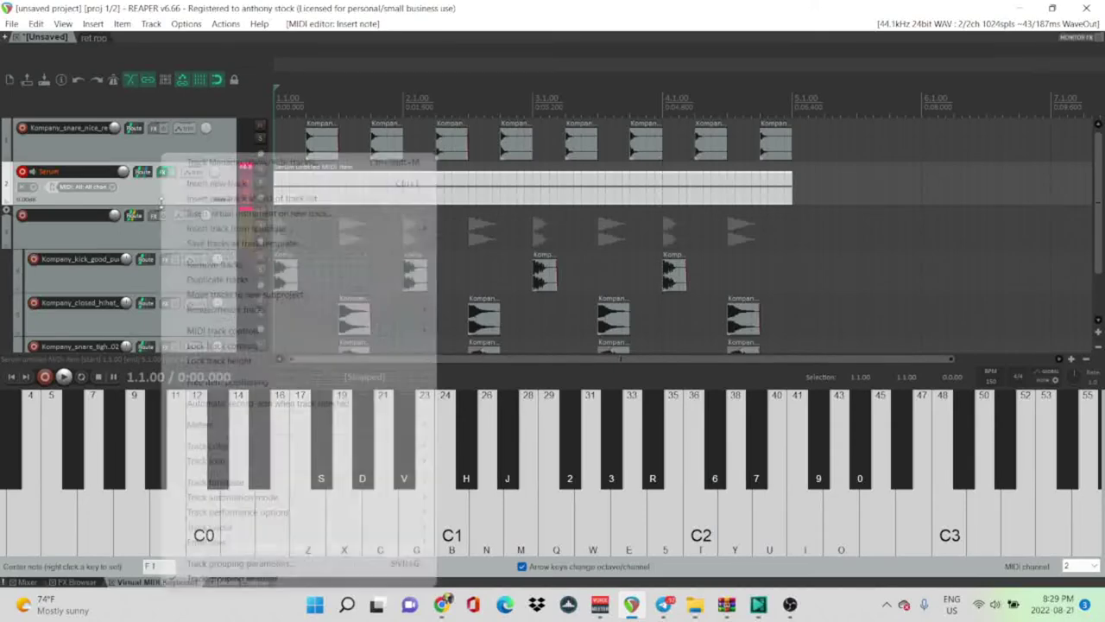
{"action": "mouse_move", "coordinate": [226, 233]}
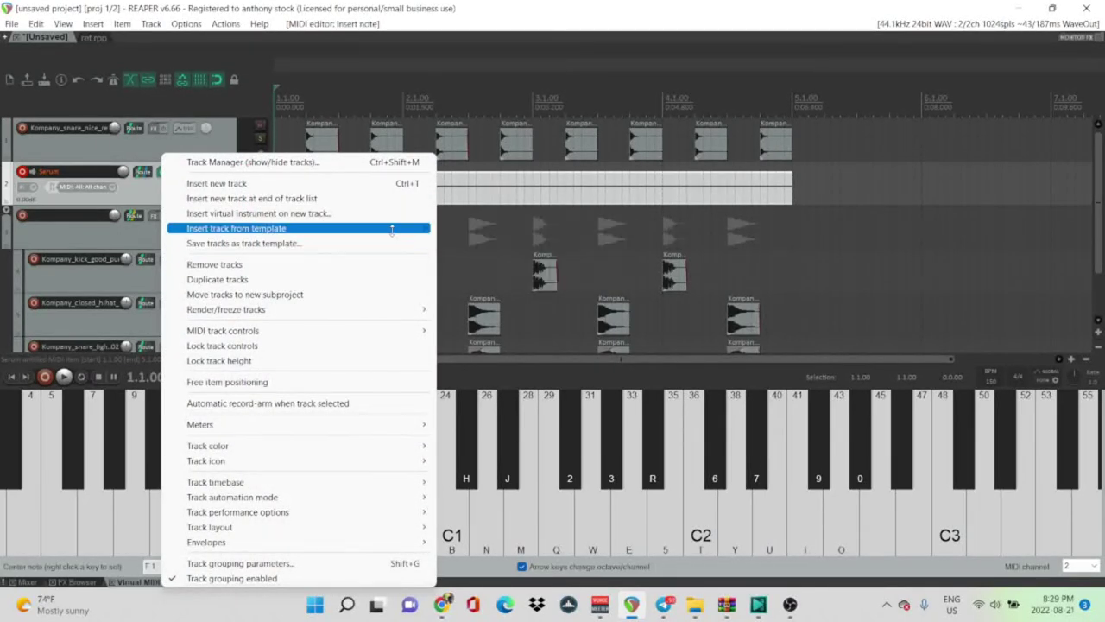
{"action": "left_click", "coordinate": [467, 279]}
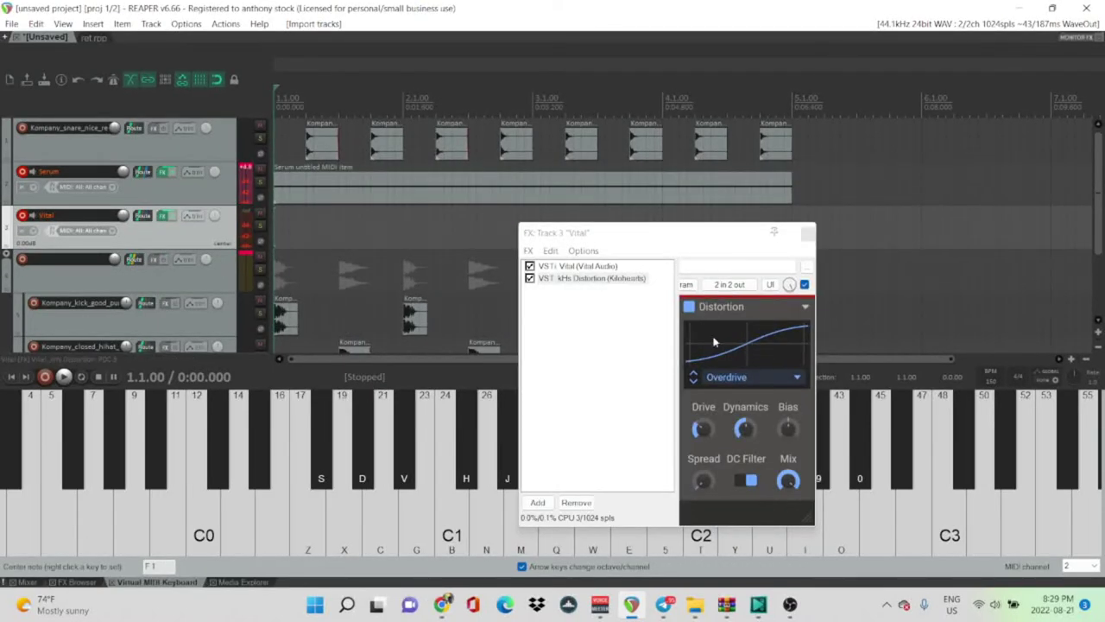
{"action": "left_click", "coordinate": [700, 294]}
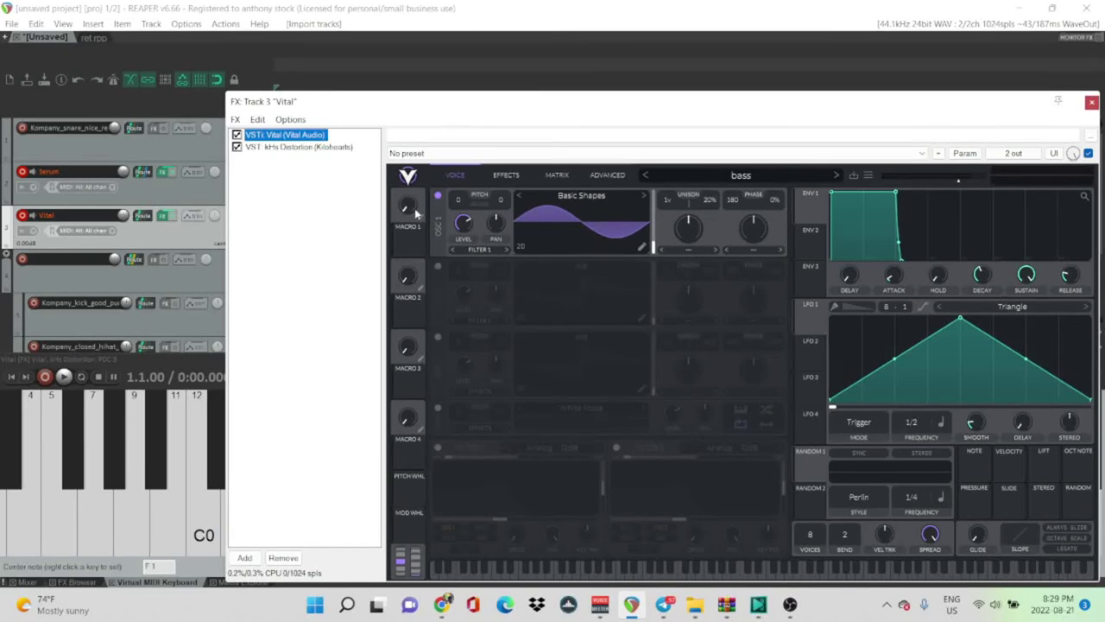
{"action": "left_click", "coordinate": [1092, 102]}
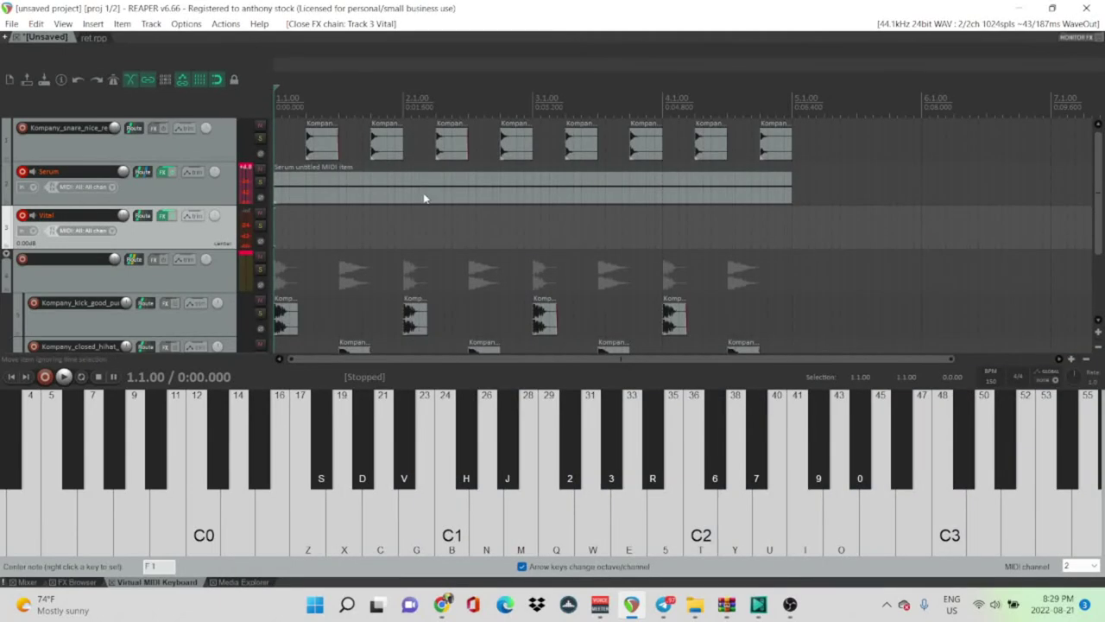
Copy the Serum MIDI item onto the Vital track and play the loop from the start
{"action": "left_click_drag", "start_coordinate": [423, 198], "coordinate": [423, 226]}
{"action": "key", "text": "Home"}
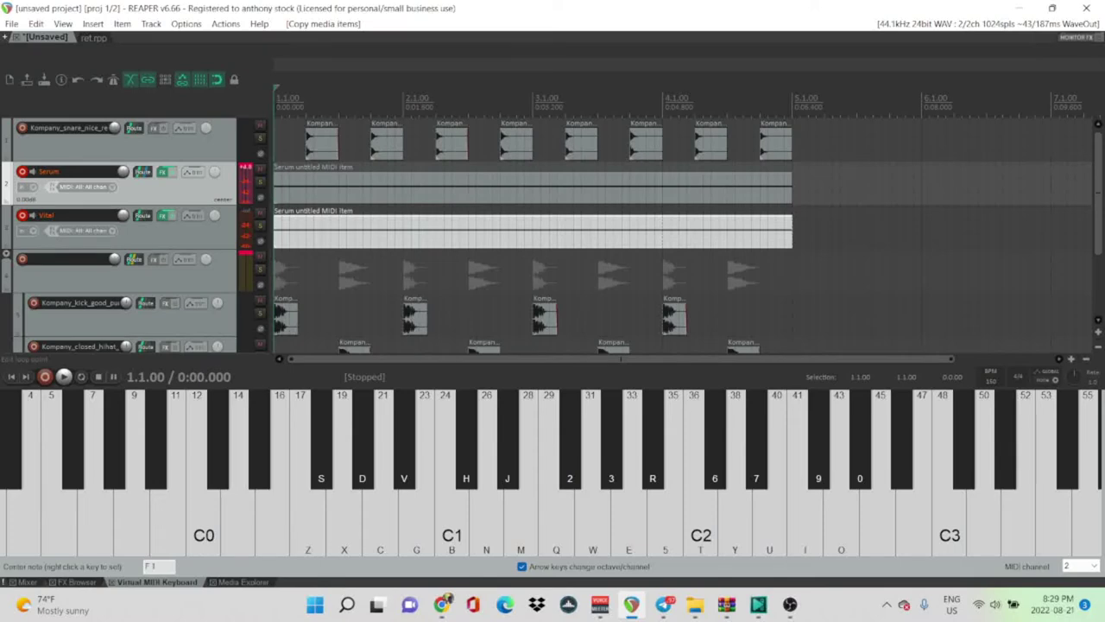
{"action": "key", "text": "space"}
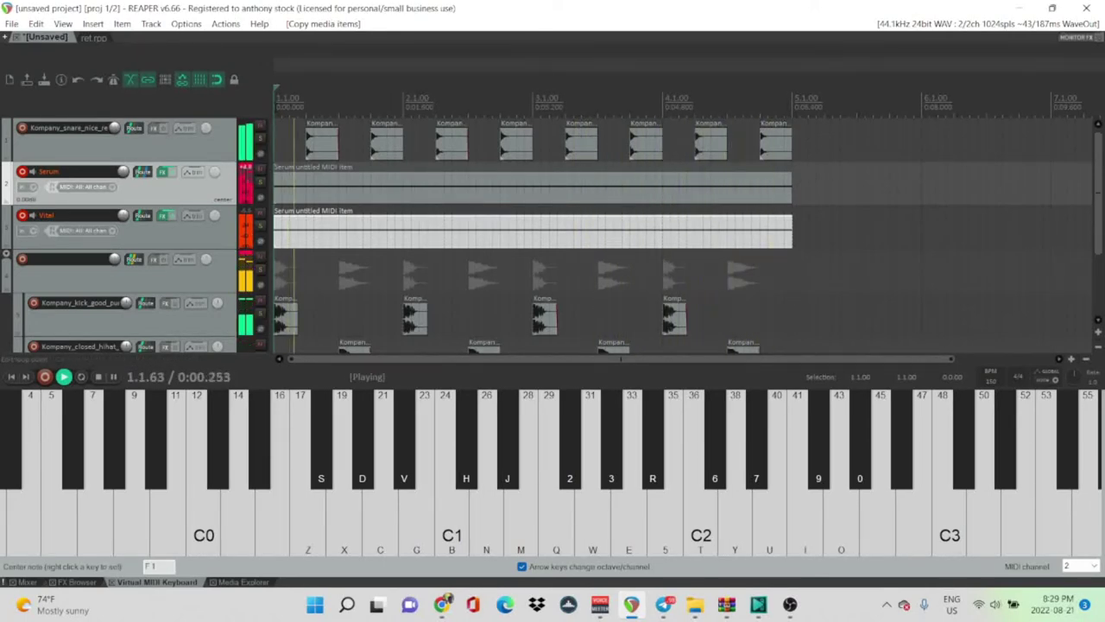
{"action": "key", "text": "space"}
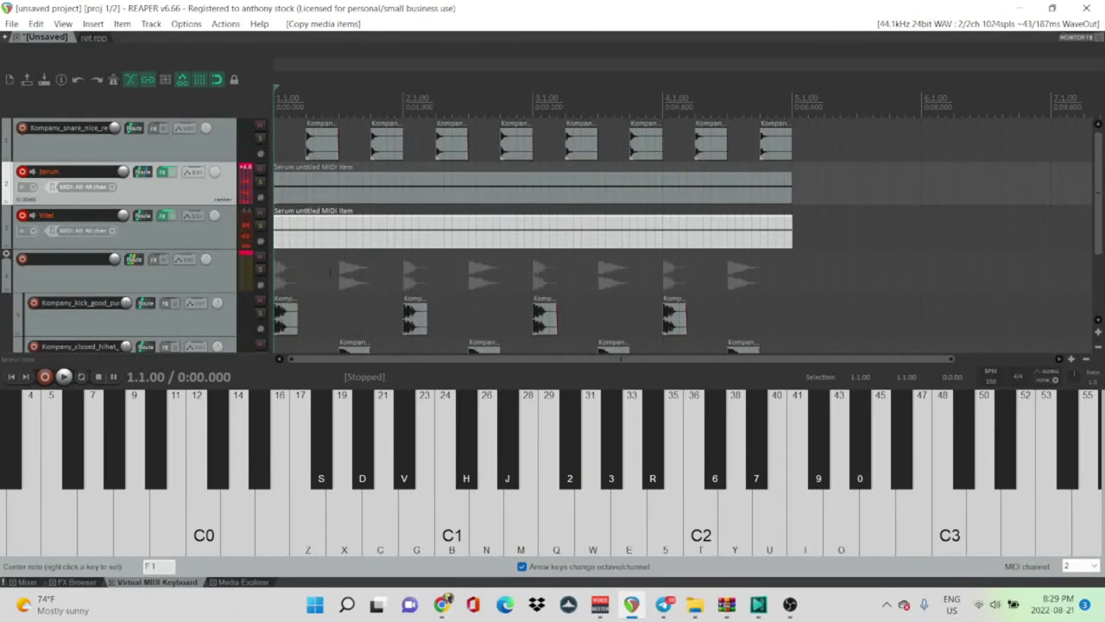
Show the FX browser in an enlarged bottom panel and add VST: OTT to the master
{"action": "left_click", "coordinate": [250, 583]}
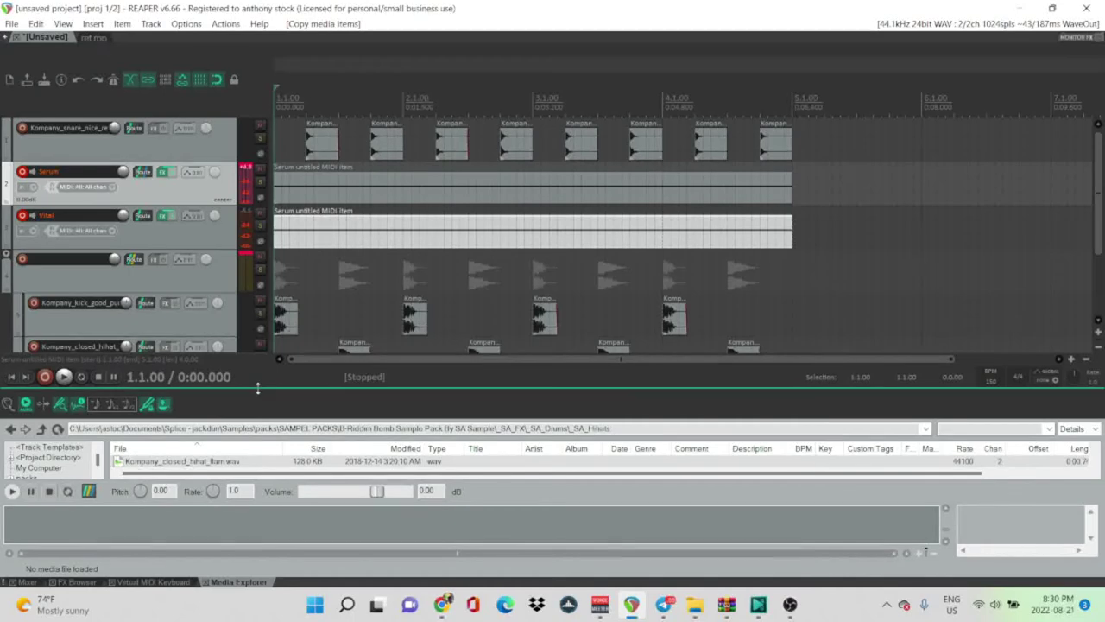
{"action": "left_click_drag", "start_coordinate": [258, 389], "coordinate": [257, 350]}
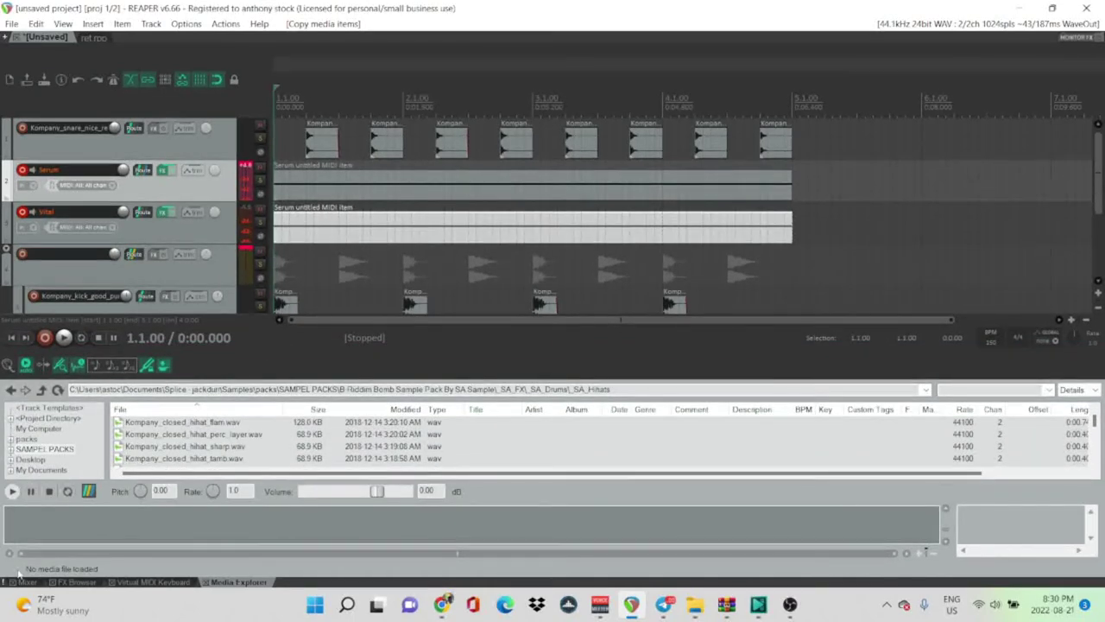
{"action": "left_click", "coordinate": [26, 582]}
{"action": "left_click", "coordinate": [76, 582]}
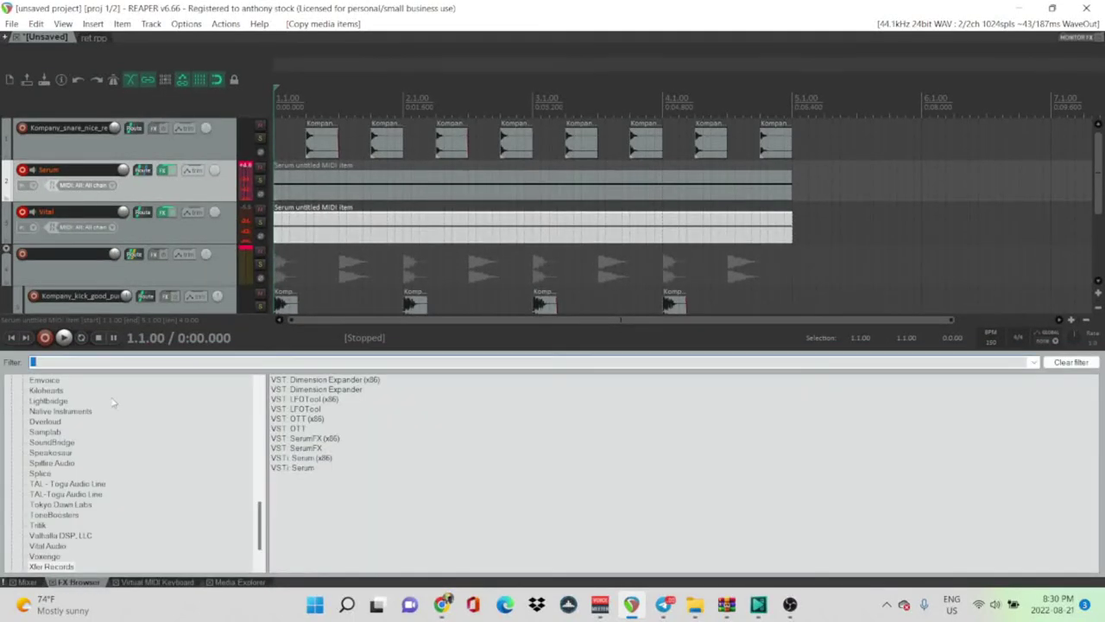
{"action": "scroll", "coordinate": [68, 561], "scroll_direction": "down", "scroll_amount": 1}
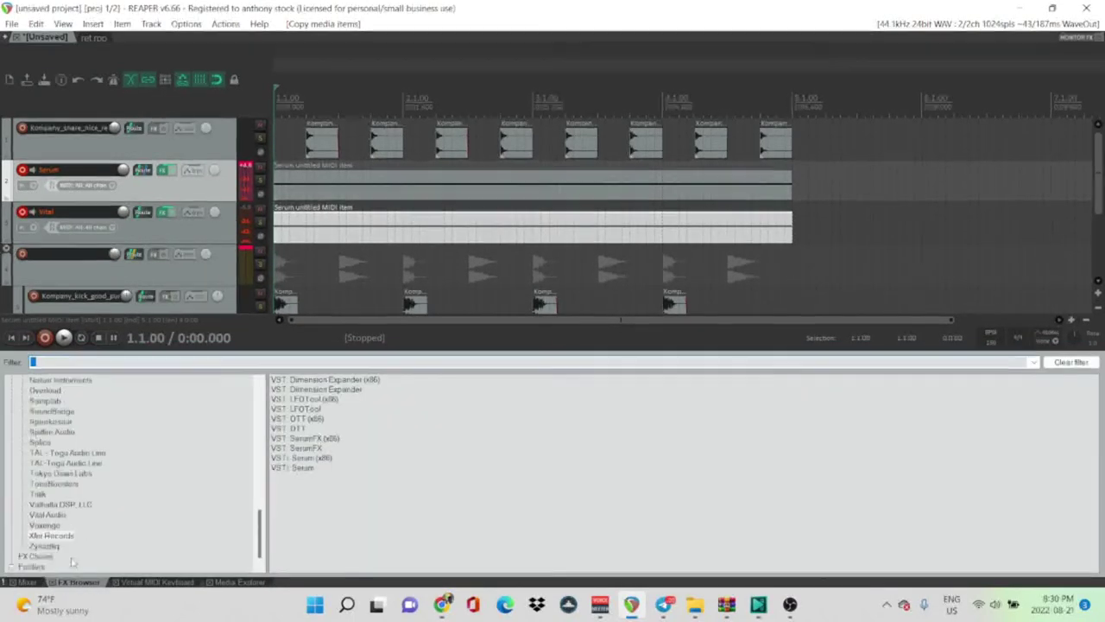
{"action": "double_click", "coordinate": [293, 429]}
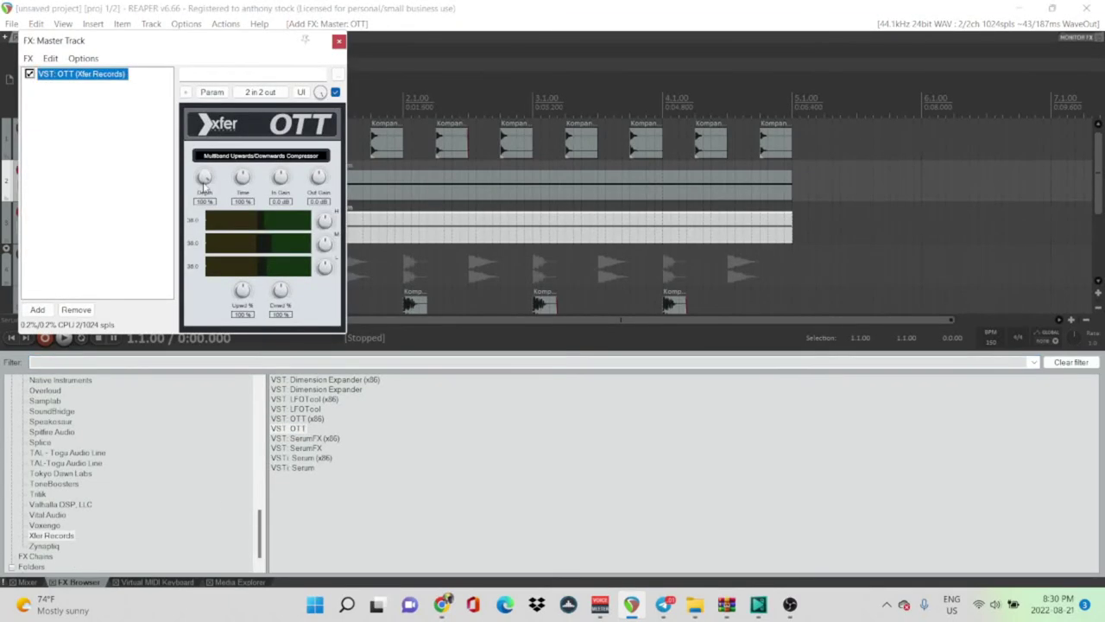
Set OTT depth to 10% and time to 1000%, audition the loop, and close the chain
{"action": "left_click_drag", "start_coordinate": [204, 179], "coordinate": [187, 272]}
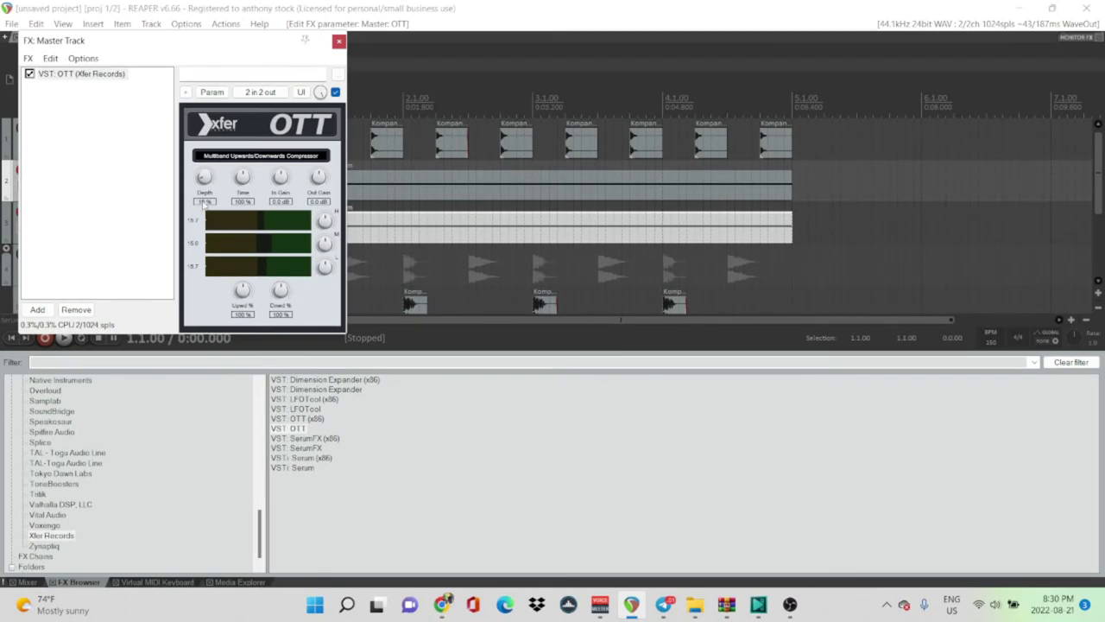
{"action": "left_click_drag", "start_coordinate": [242, 177], "coordinate": [249, 111]}
{"action": "key", "text": "space"}
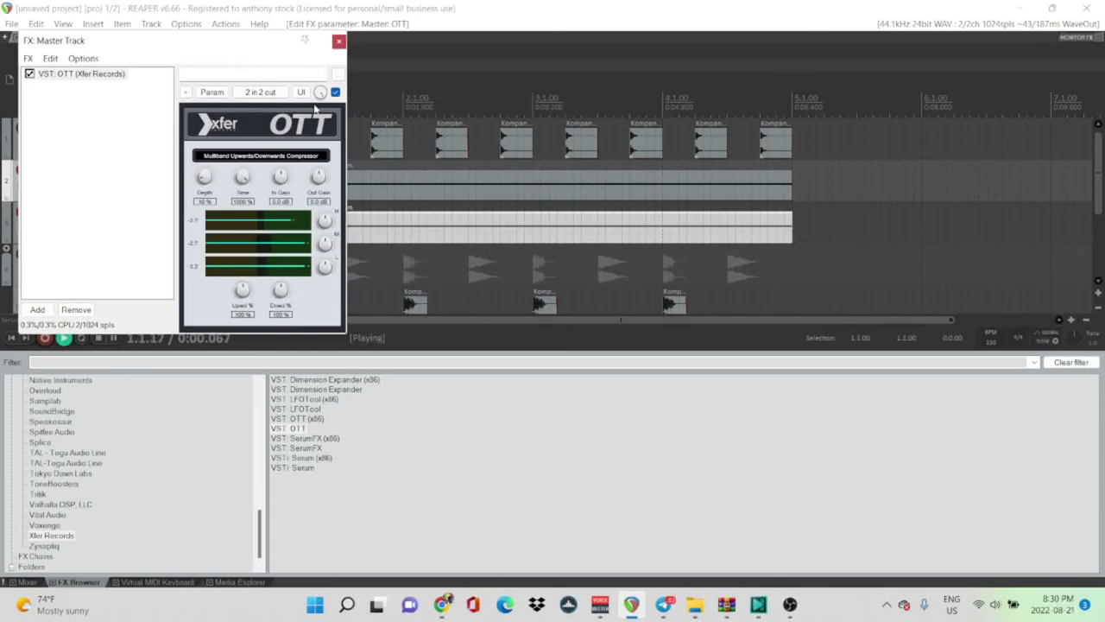
{"action": "left_click", "coordinate": [340, 43]}
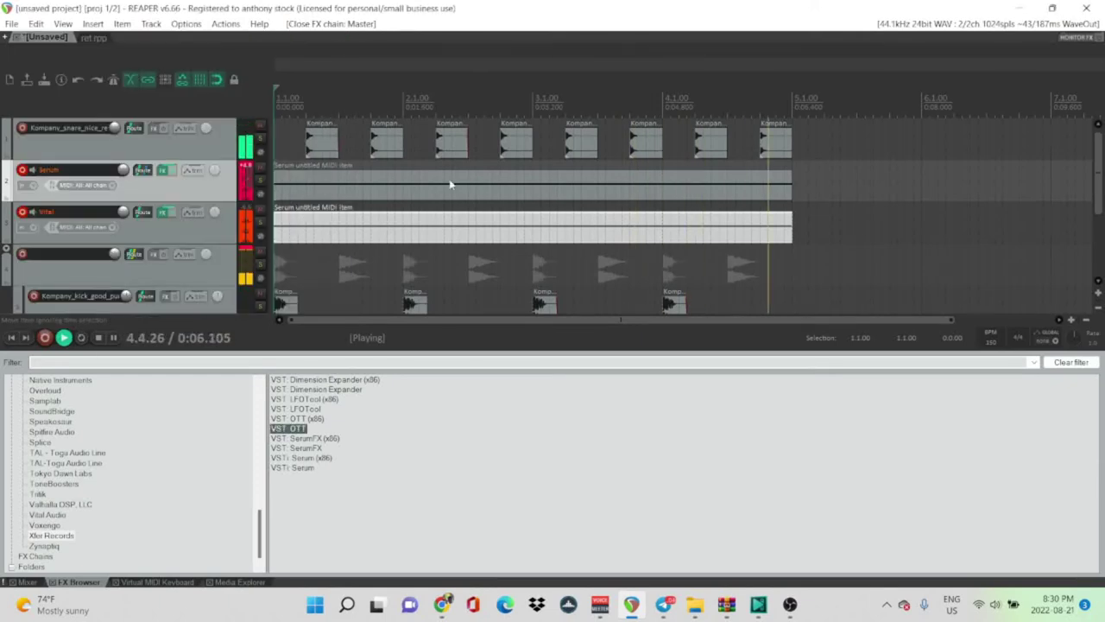
{"action": "key", "text": "space"}
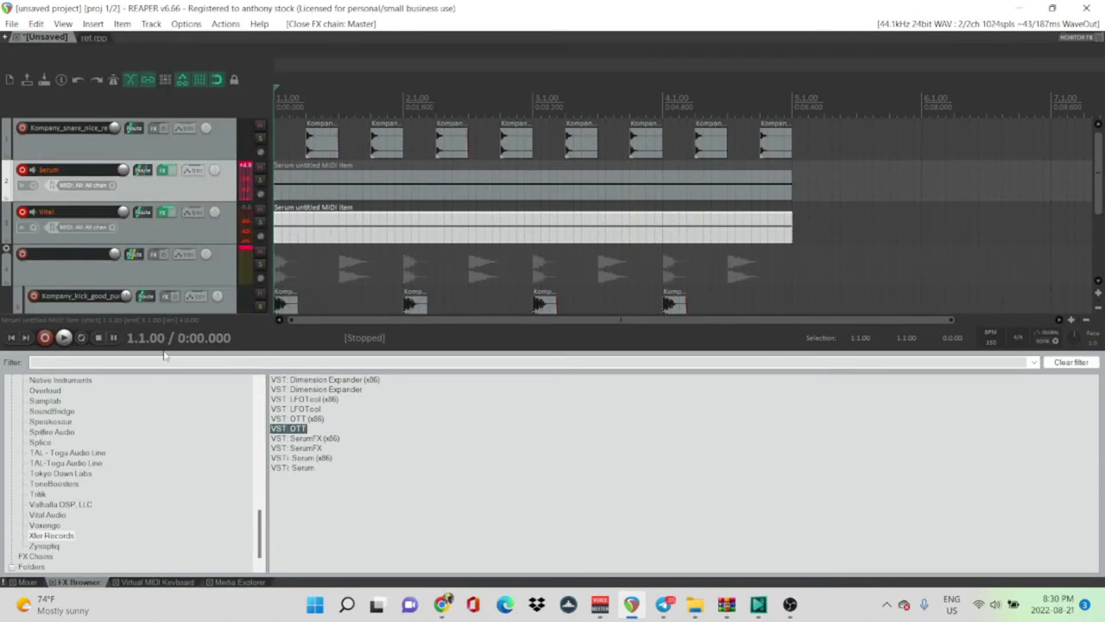